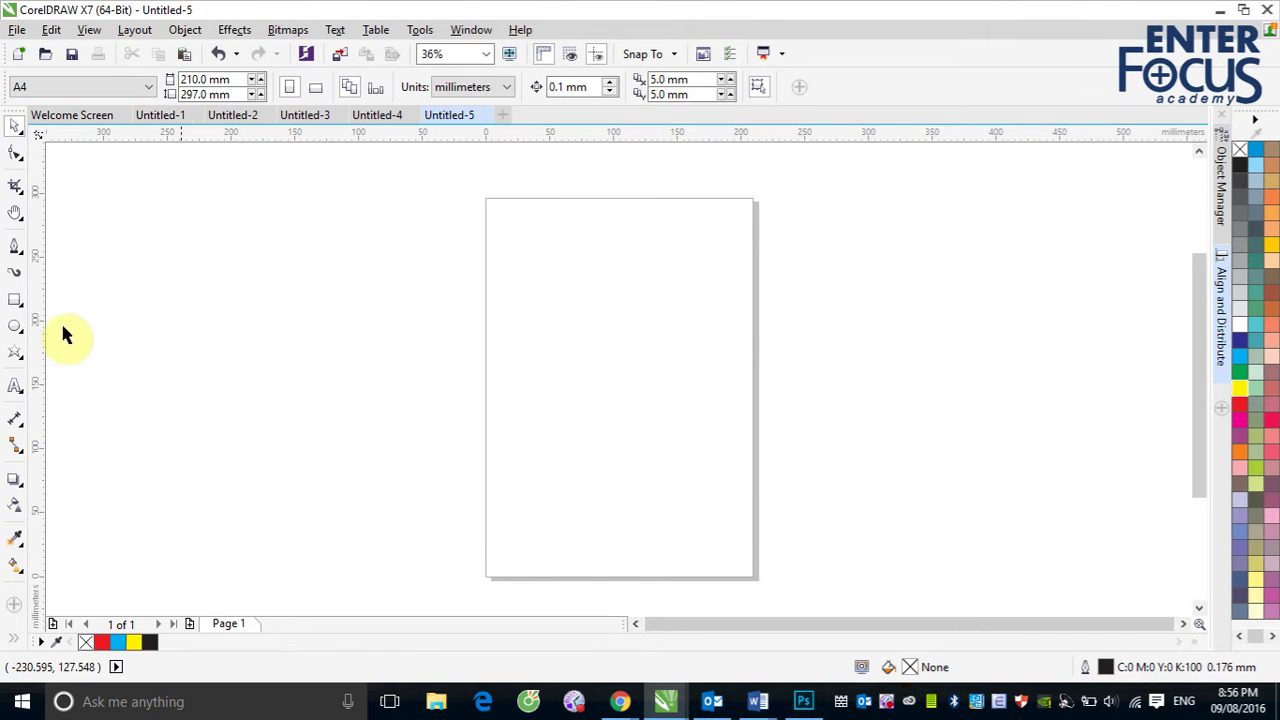
Draw a tall, narrow rectangle about 18 by 159 mm near the page's left edge and fill it red
{"action": "left_click", "coordinate": [14, 302]}
{"action": "left_click_drag", "start_coordinate": [503, 339], "coordinate": [527, 522]}
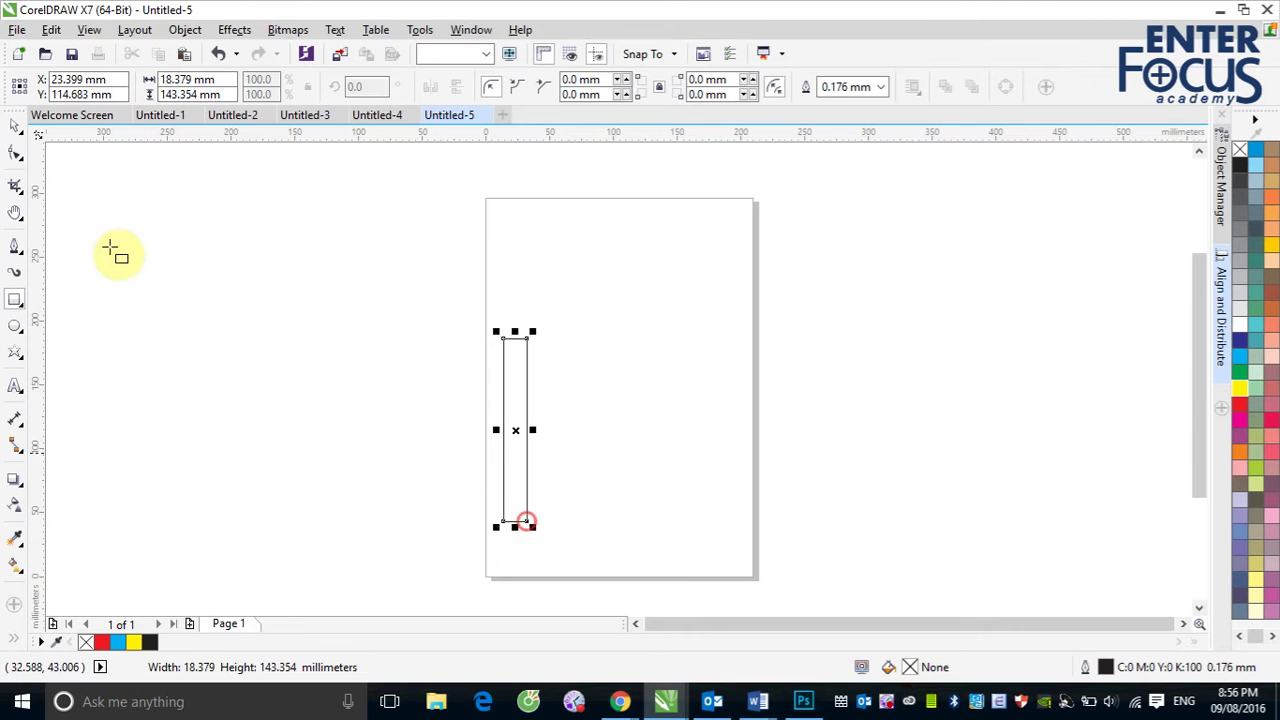
{"action": "left_click", "coordinate": [17, 132]}
{"action": "left_click_drag", "start_coordinate": [514, 331], "coordinate": [513, 311]}
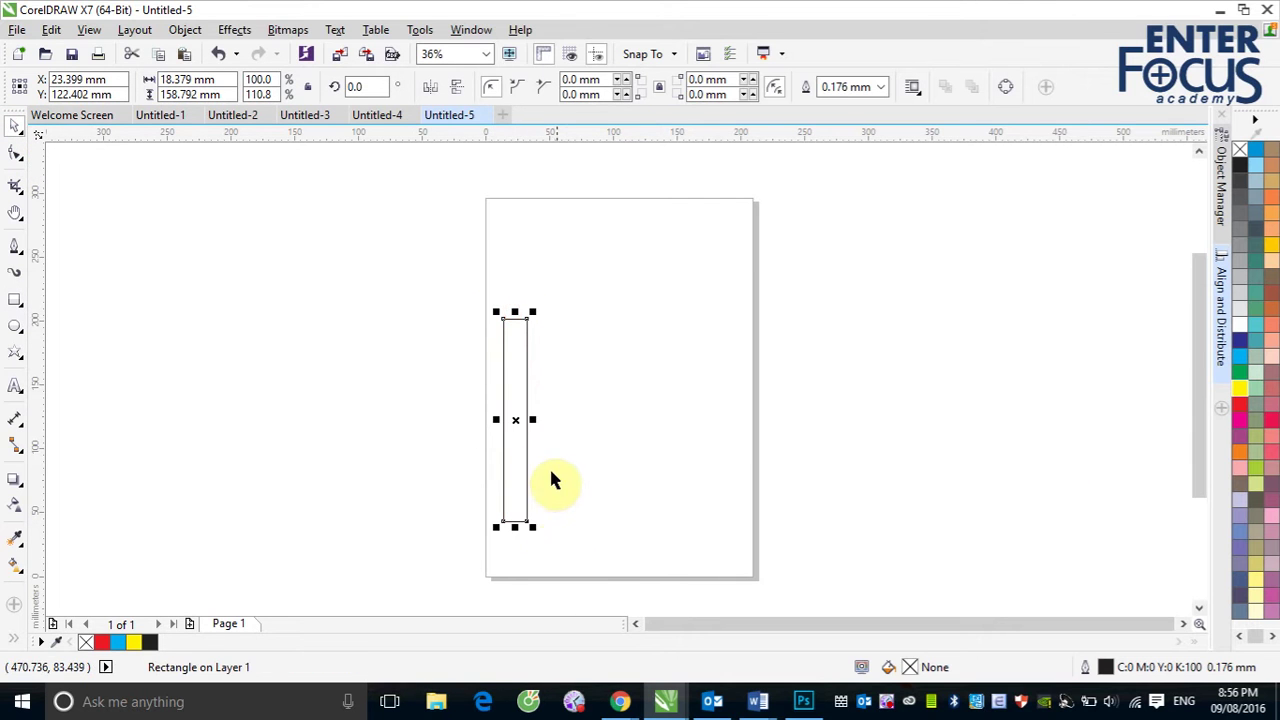
{"action": "left_click", "coordinate": [1240, 404]}
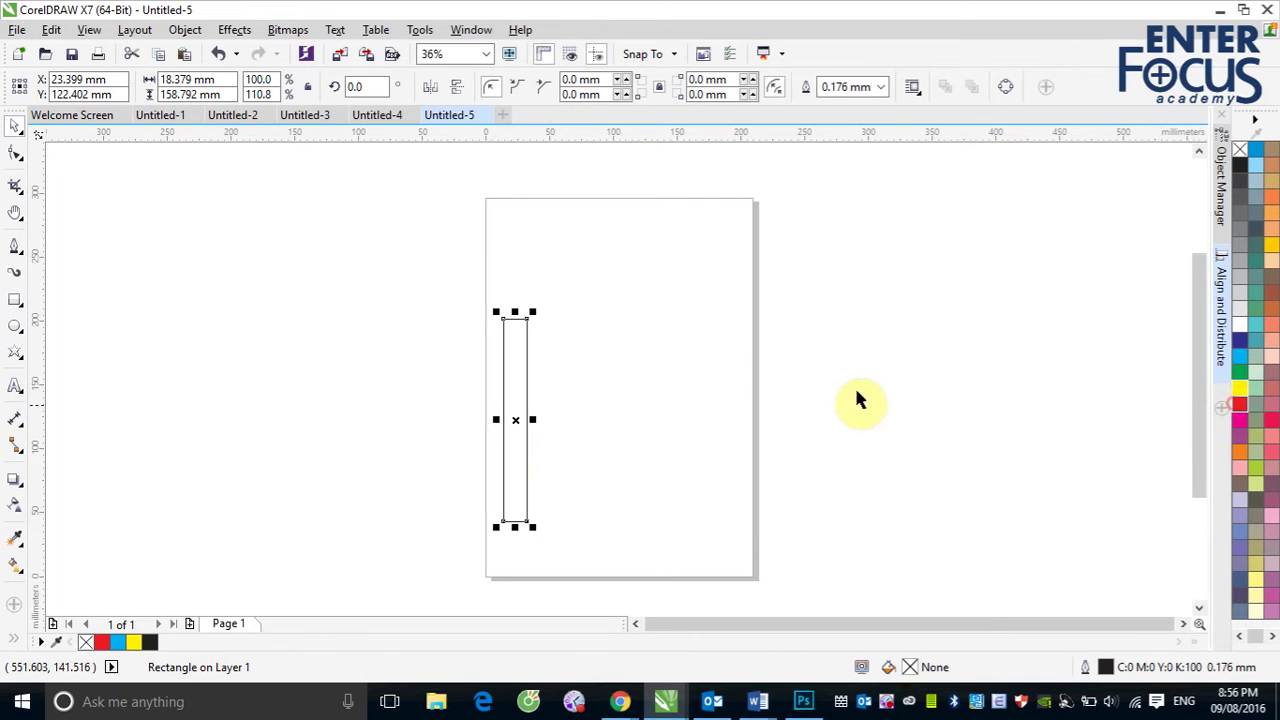
{"action": "left_click", "coordinate": [666, 317]}
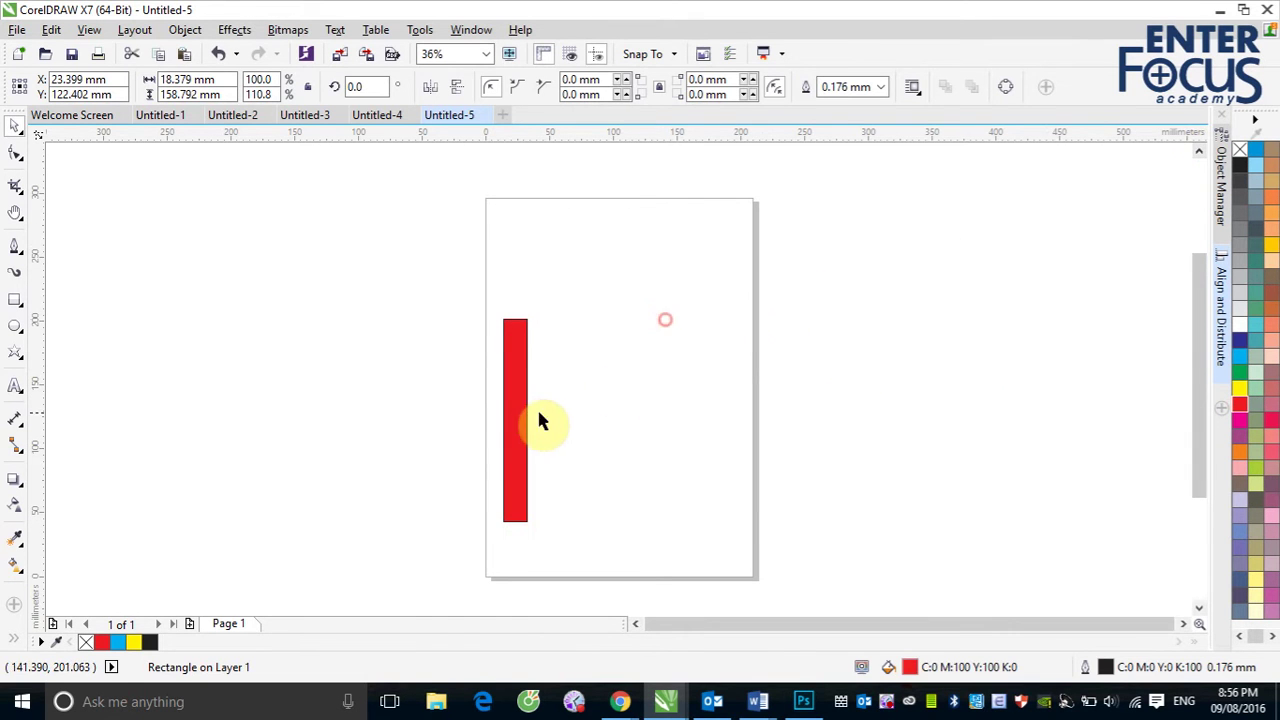
Duplicate the red bar about 87 mm to its right and rotate the duplicate by 90 degrees
{"action": "left_click", "coordinate": [521, 423]}
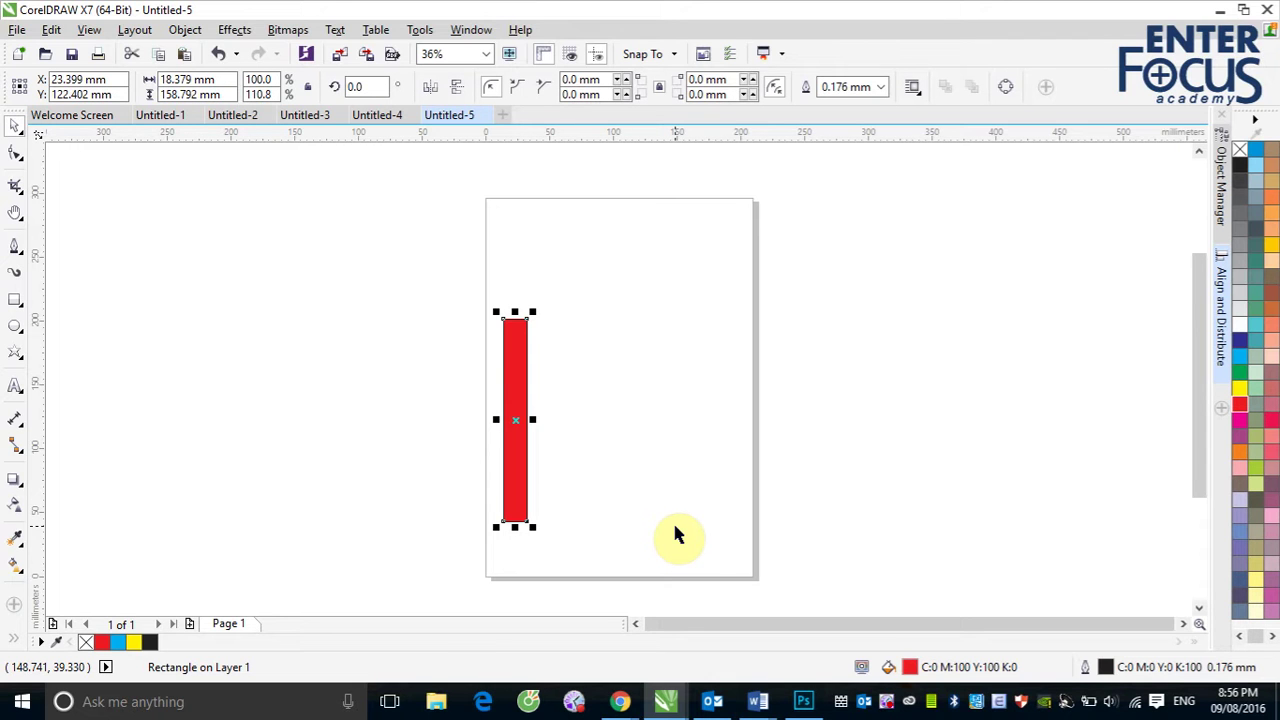
{"action": "left_click", "coordinate": [511, 440]}
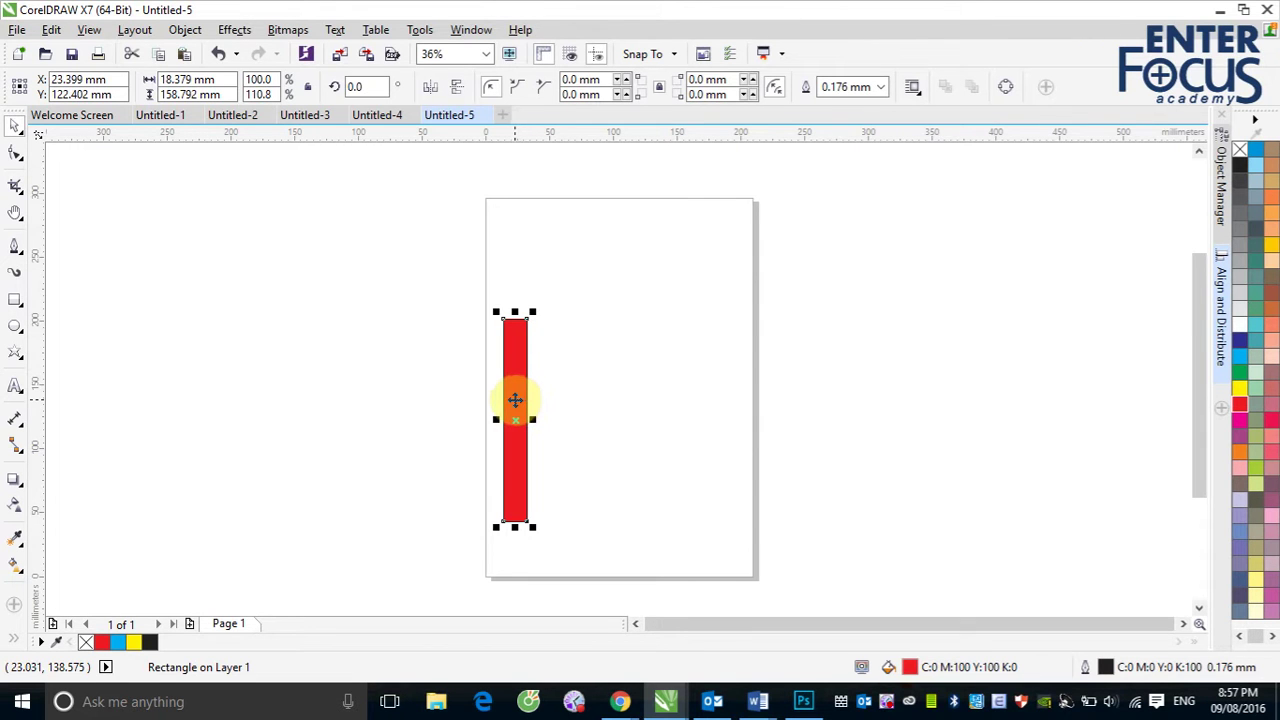
{"action": "left_click_drag", "start_coordinate": [515, 400], "coordinate": [625, 392]}
{"action": "right_click", "coordinate": [624, 391]}
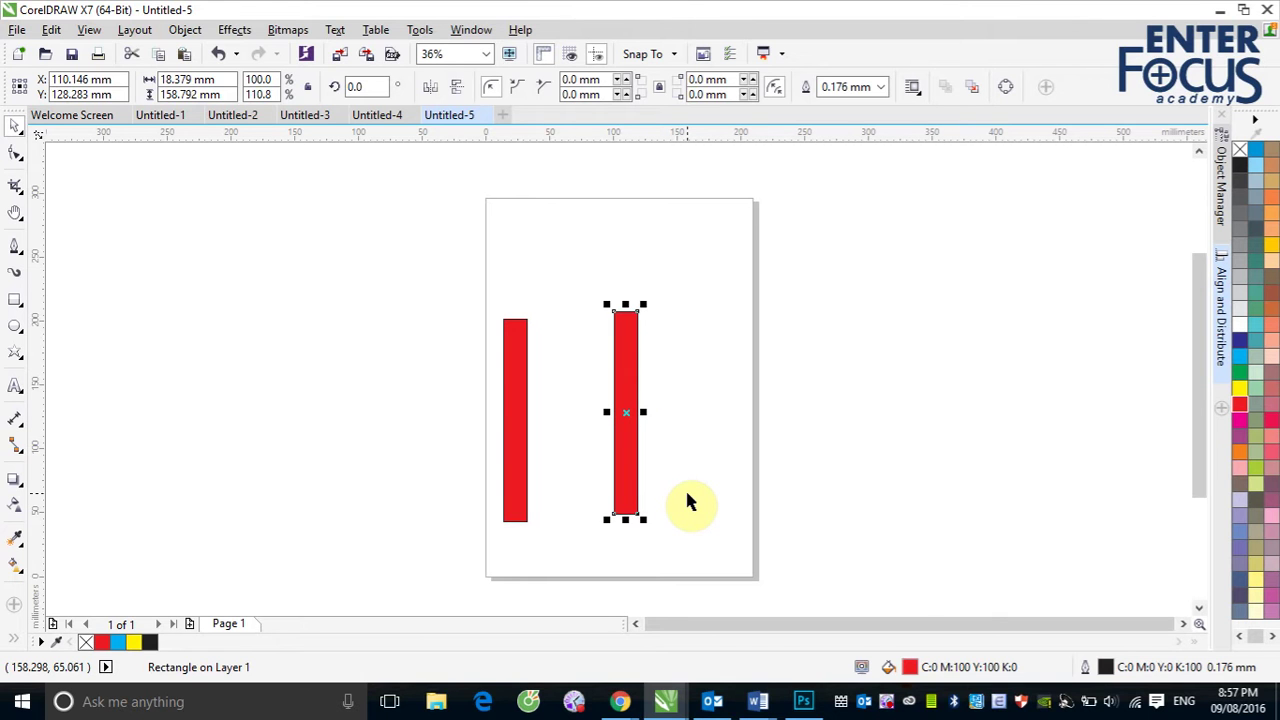
{"action": "left_click", "coordinate": [358, 86]}
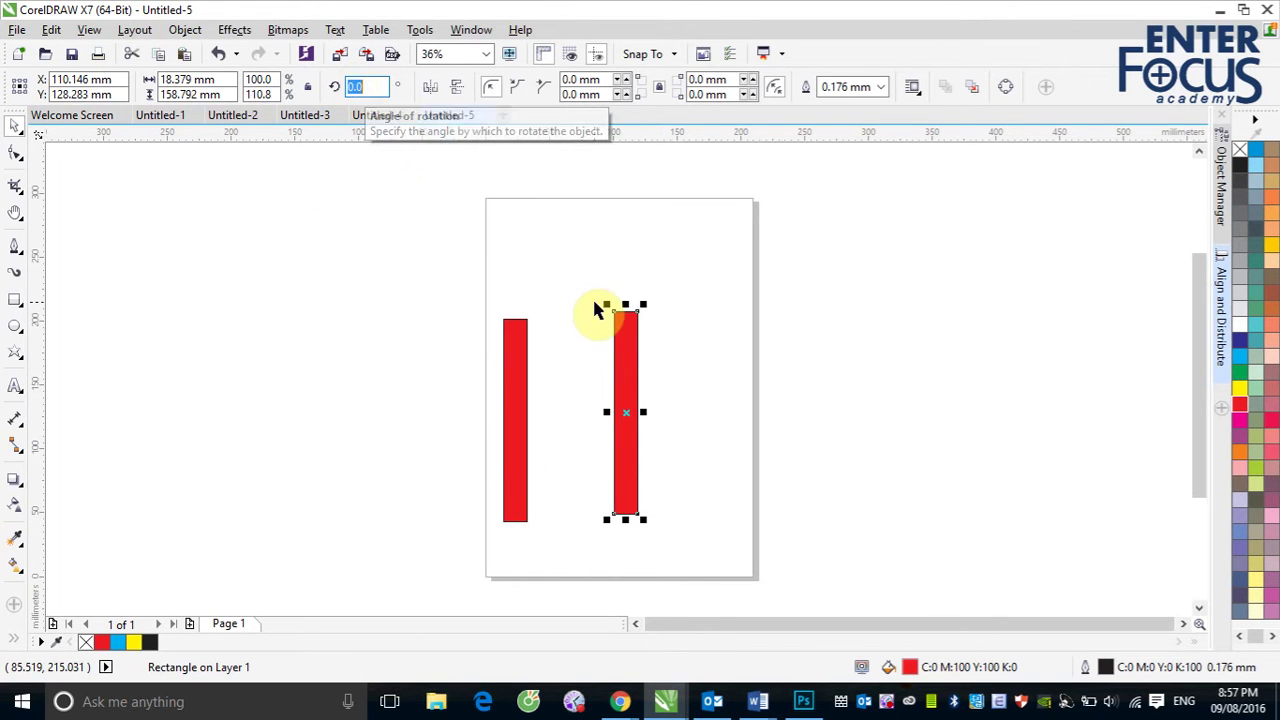
{"action": "type", "text": "90"}
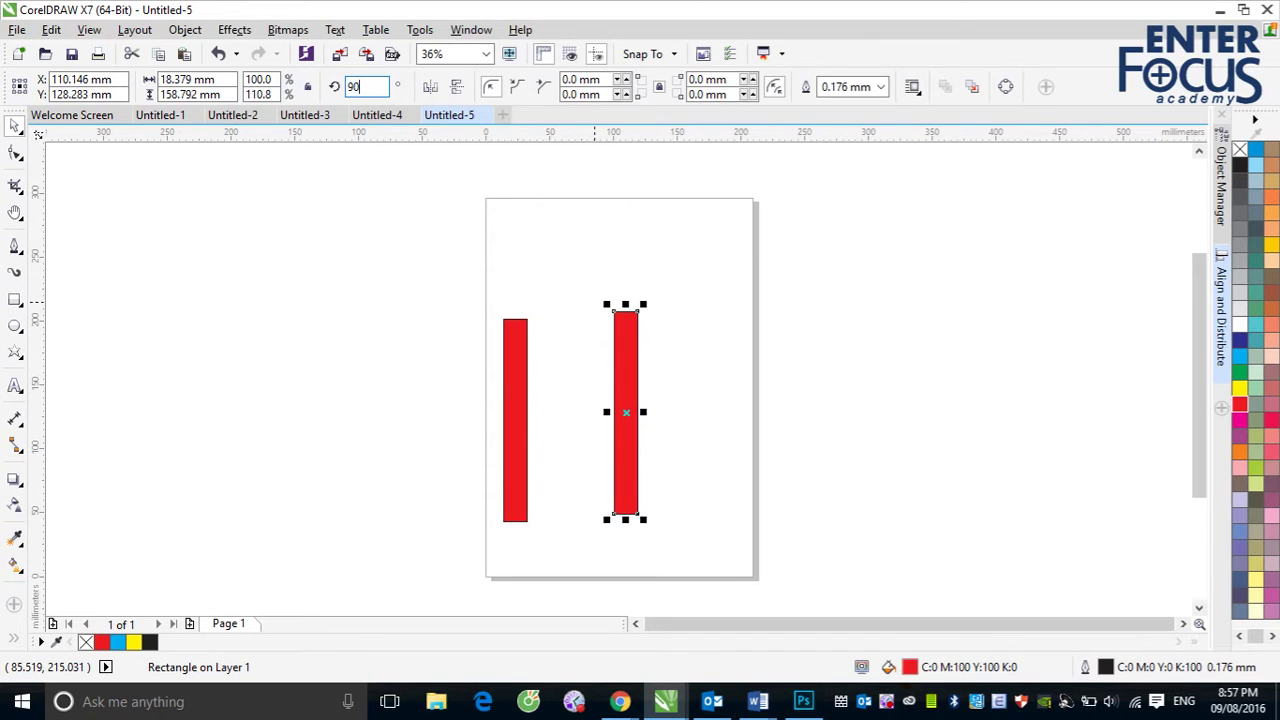
{"action": "key", "text": "Return"}
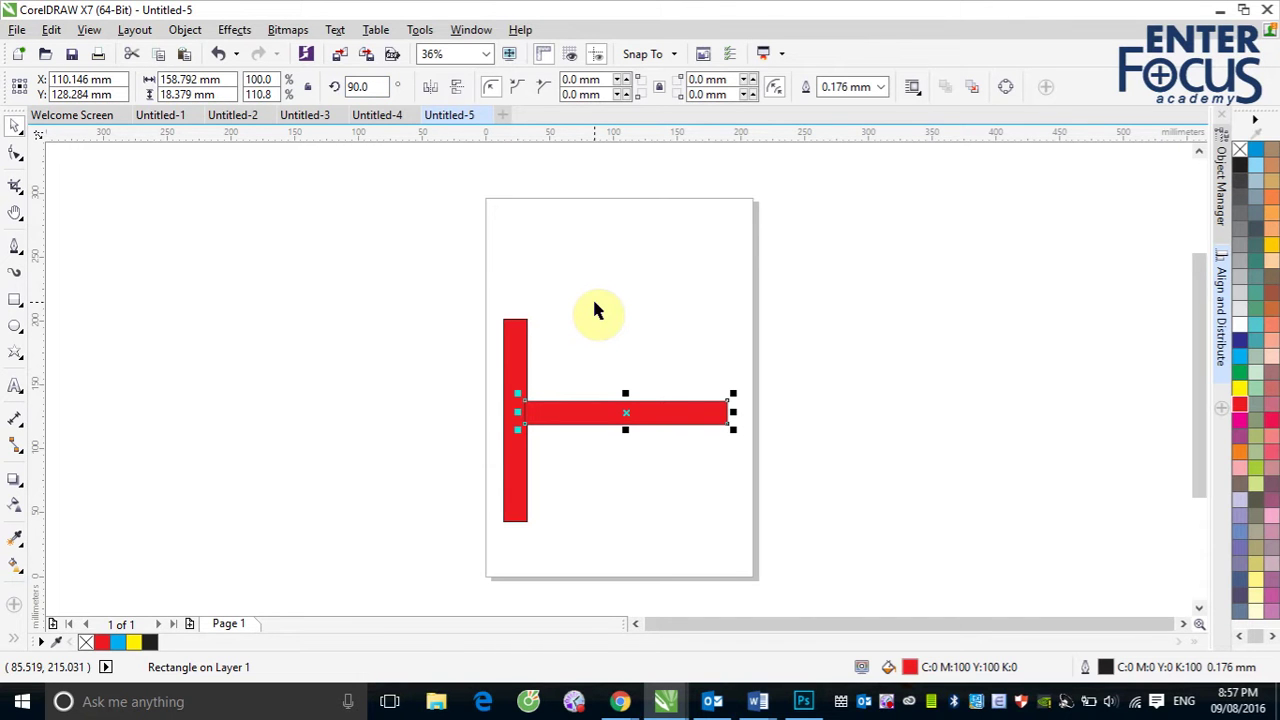
Align both bars by their top edges and vertical centre axes into a T, and shorten the crossbar symmetrically to about 98 mm
{"action": "left_click", "coordinate": [515, 350], "text": "shift"}
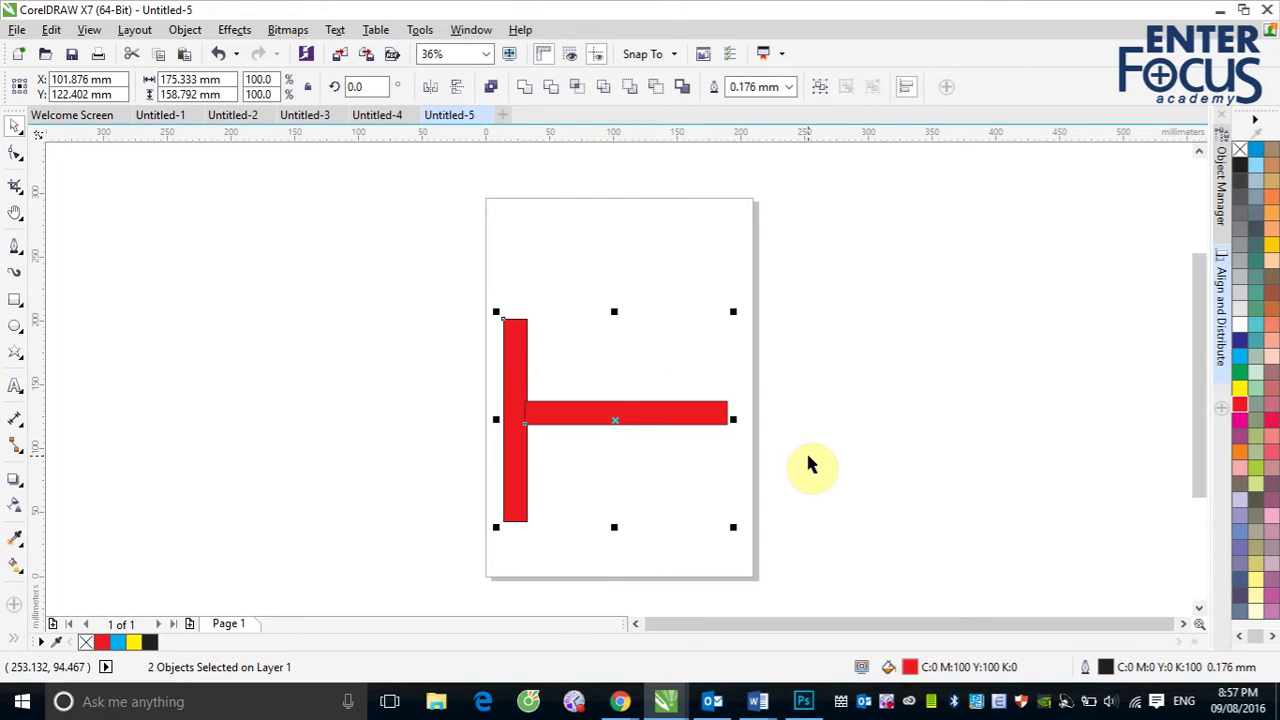
{"action": "key", "text": "t"}
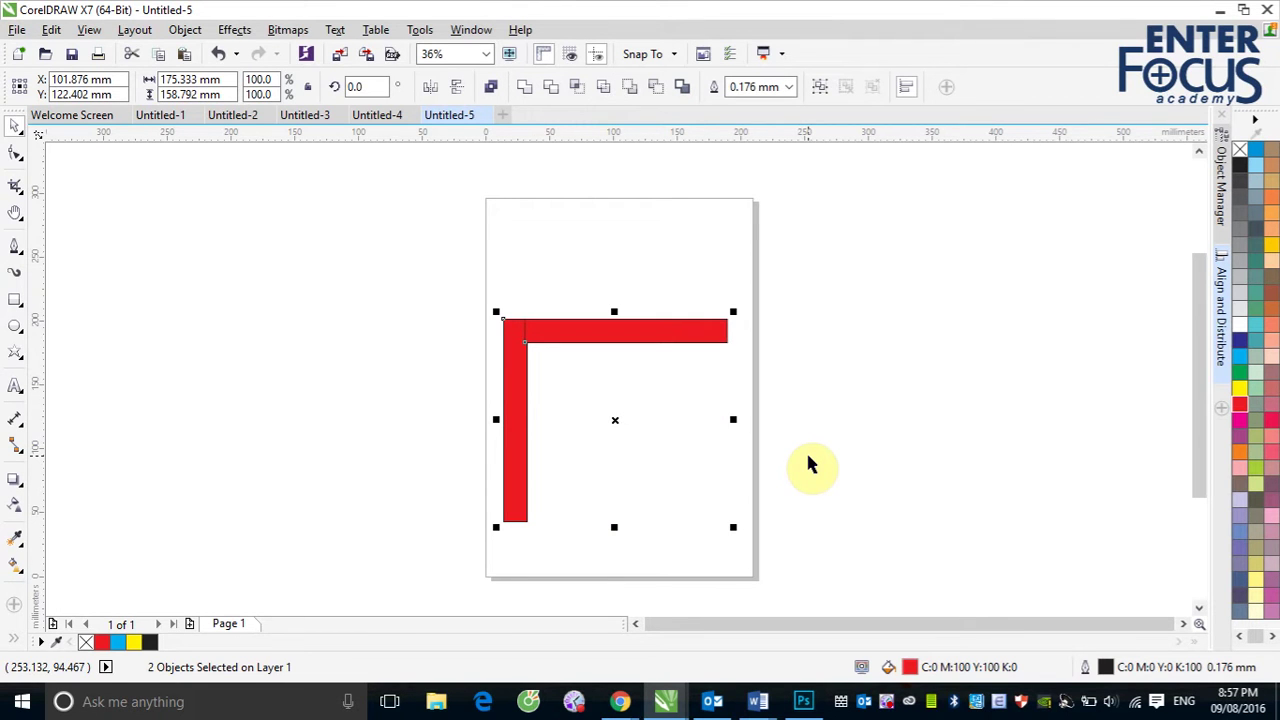
{"action": "key", "text": "c"}
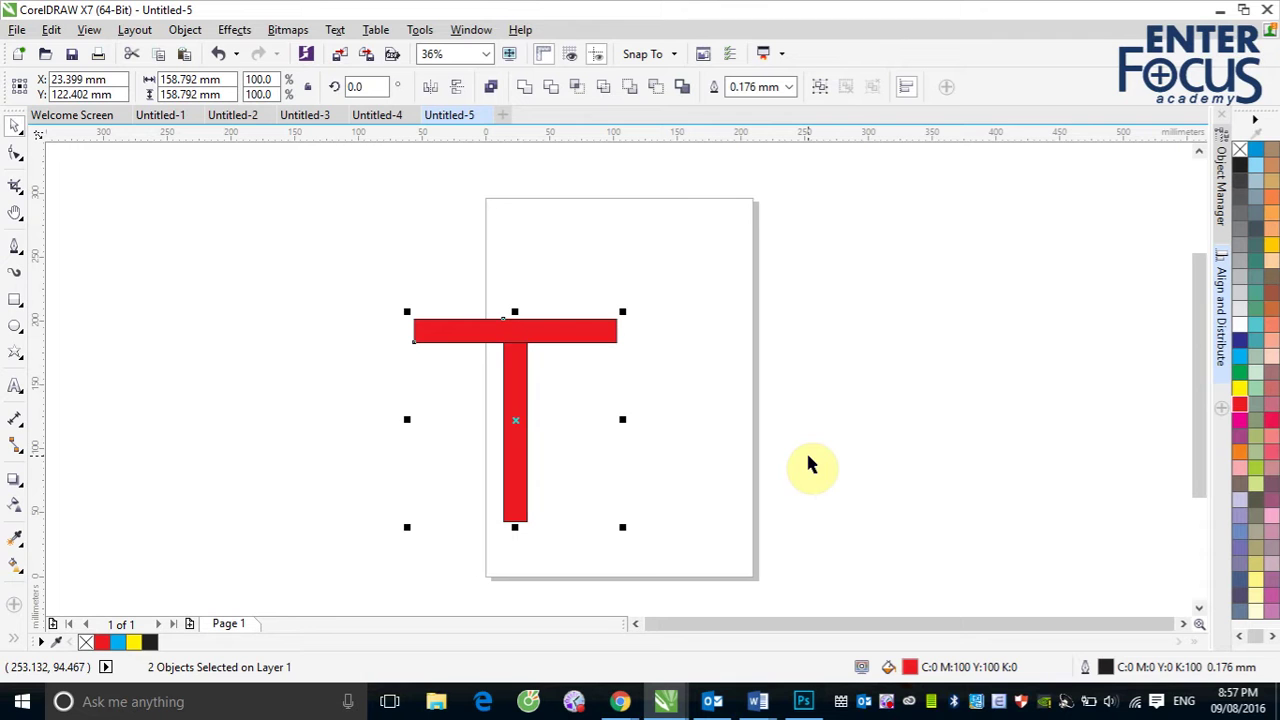
{"action": "left_click", "coordinate": [774, 438]}
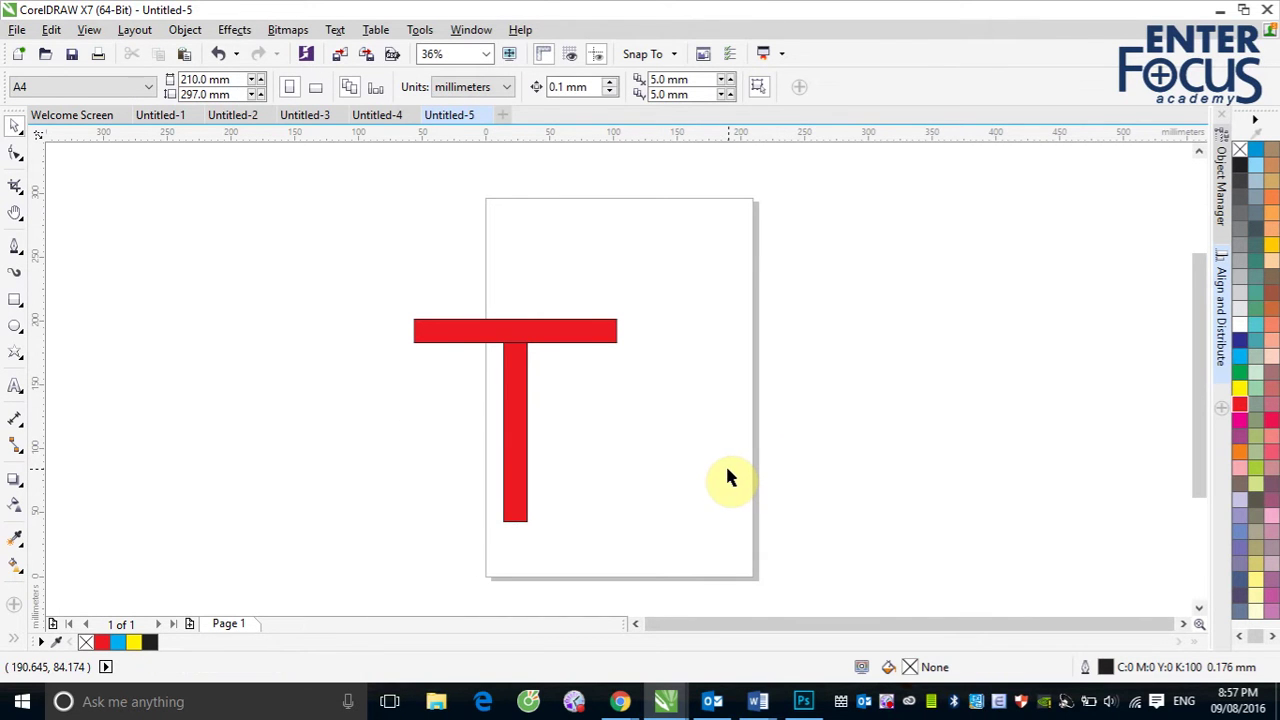
{"action": "left_click", "coordinate": [455, 340]}
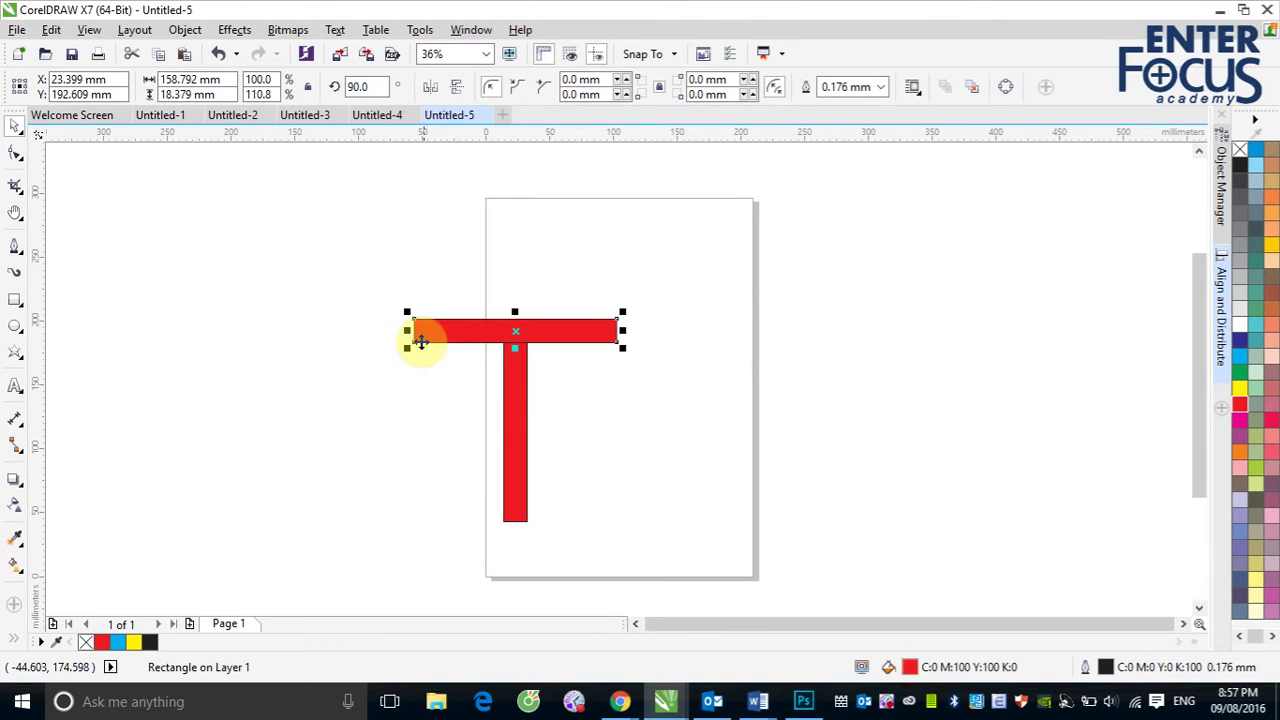
{"action": "left_click_drag", "start_coordinate": [408, 331], "coordinate": [453, 331]}
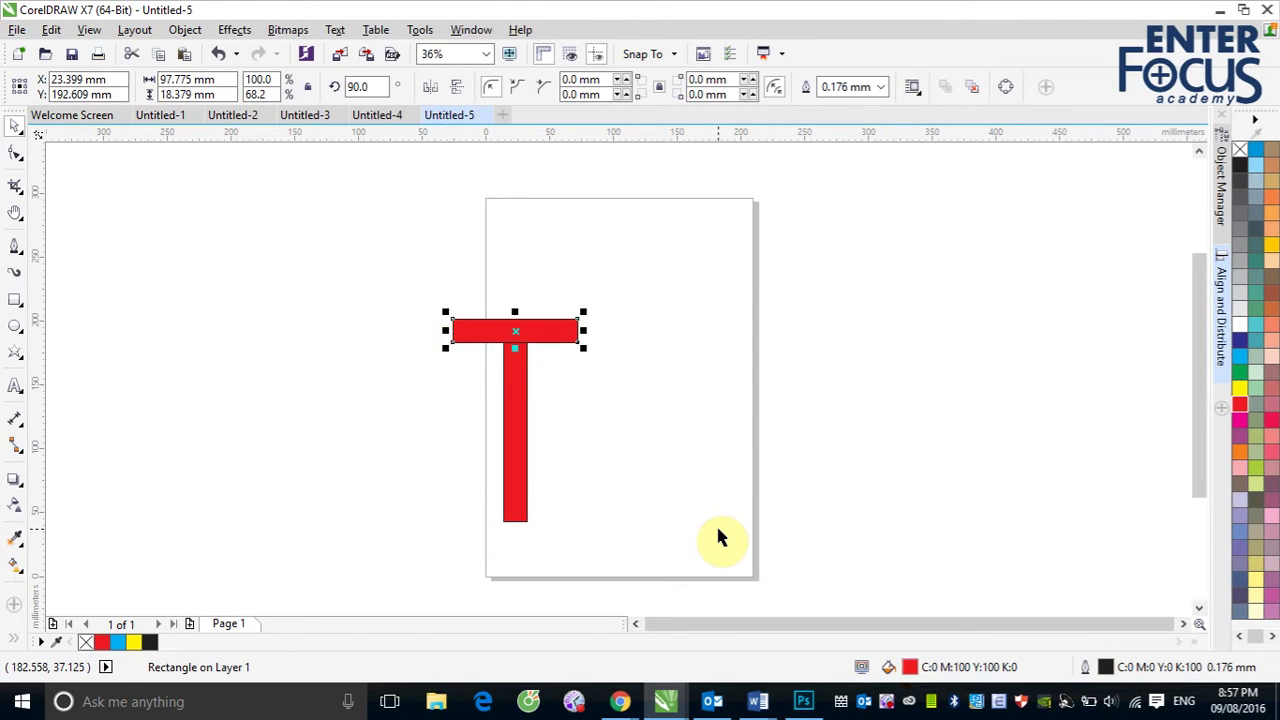
Weld the crossbar and stem into a single T shape and move it off the page to the left
{"action": "left_click_drag", "start_coordinate": [409, 277], "coordinate": [648, 541]}
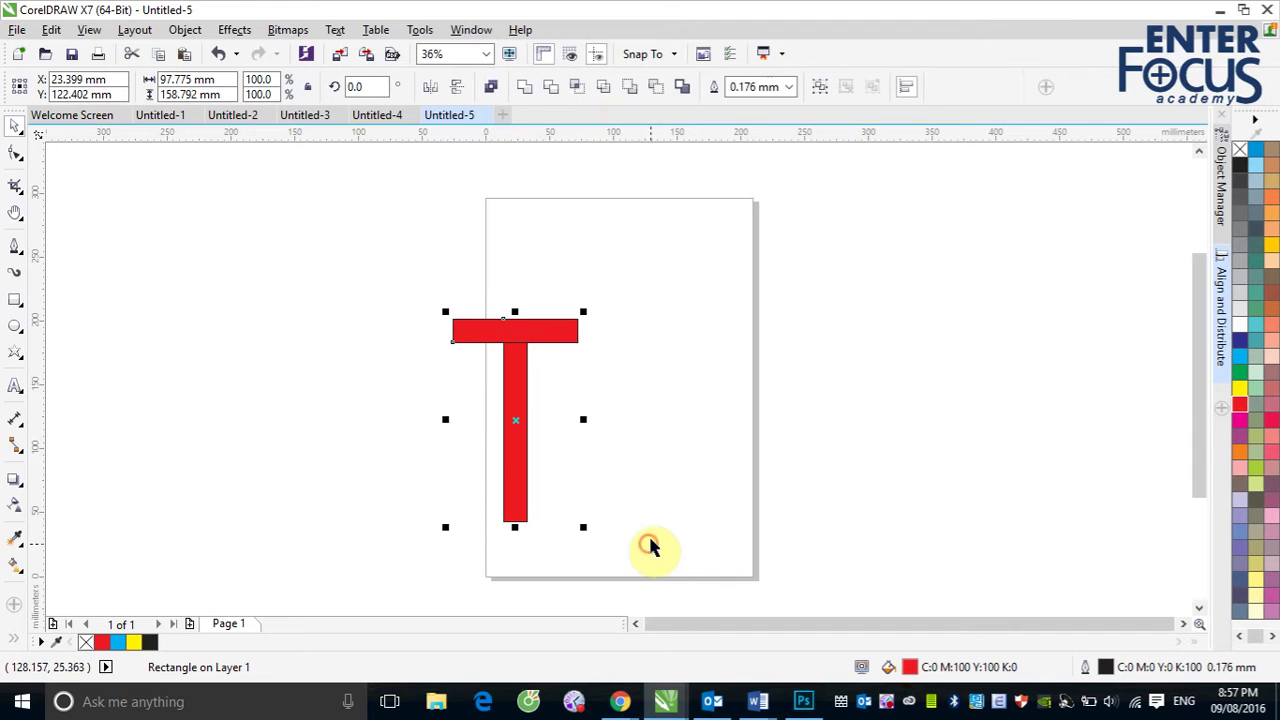
{"action": "left_click", "coordinate": [527, 93]}
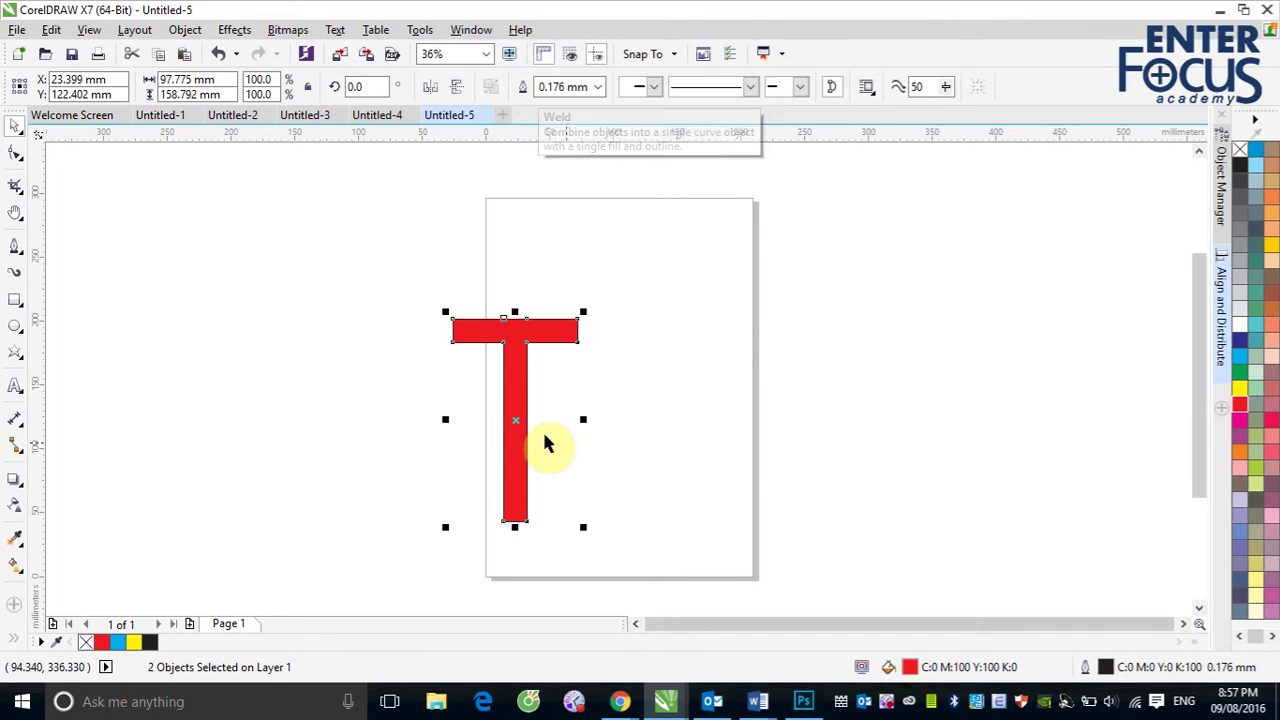
{"action": "left_click_drag", "start_coordinate": [517, 420], "coordinate": [236, 390]}
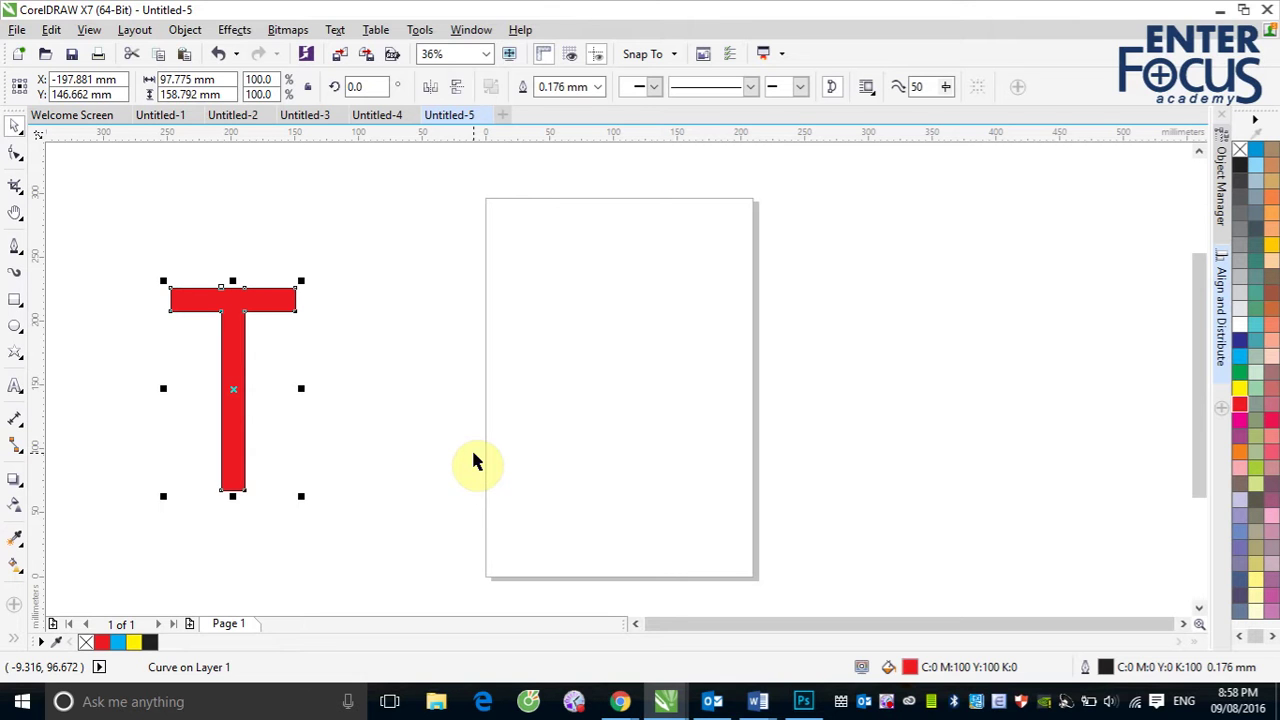
Paste the red bar near the page's middle and skew a copy's top to the left until it is about 61 mm wide
{"action": "key", "text": "ctrl+v"}
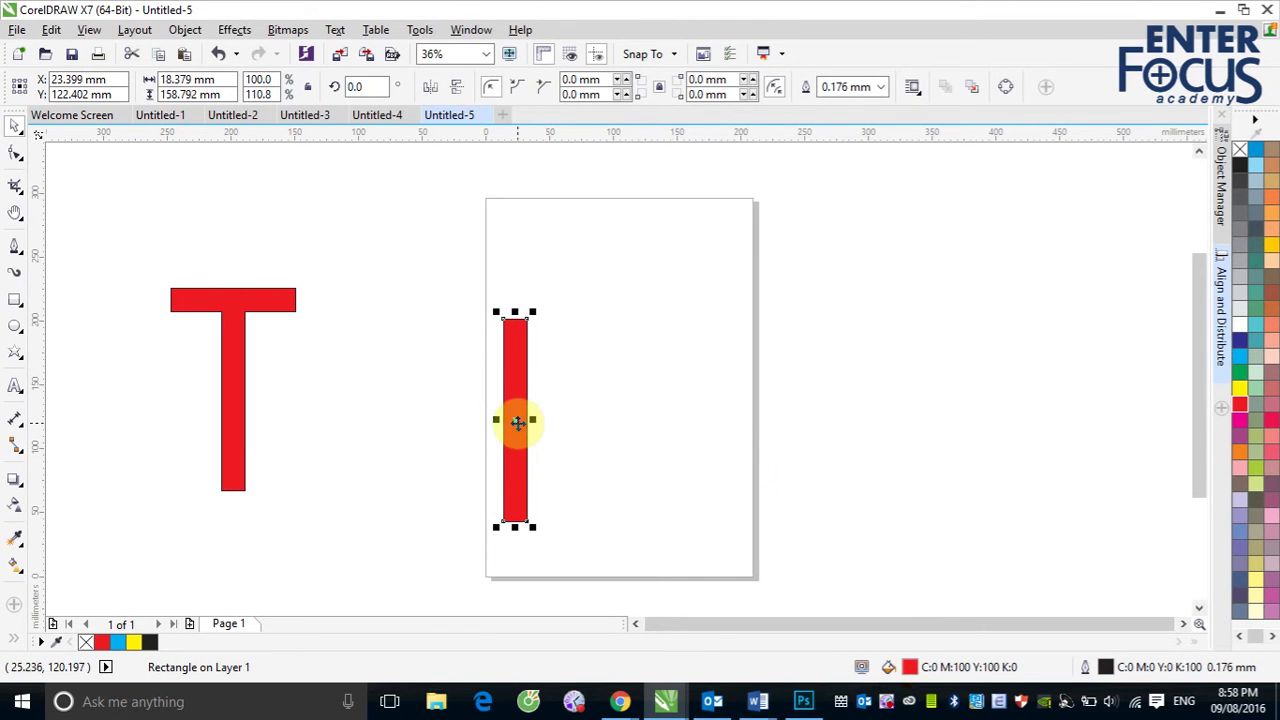
{"action": "left_click_drag", "start_coordinate": [517, 422], "coordinate": [602, 425]}
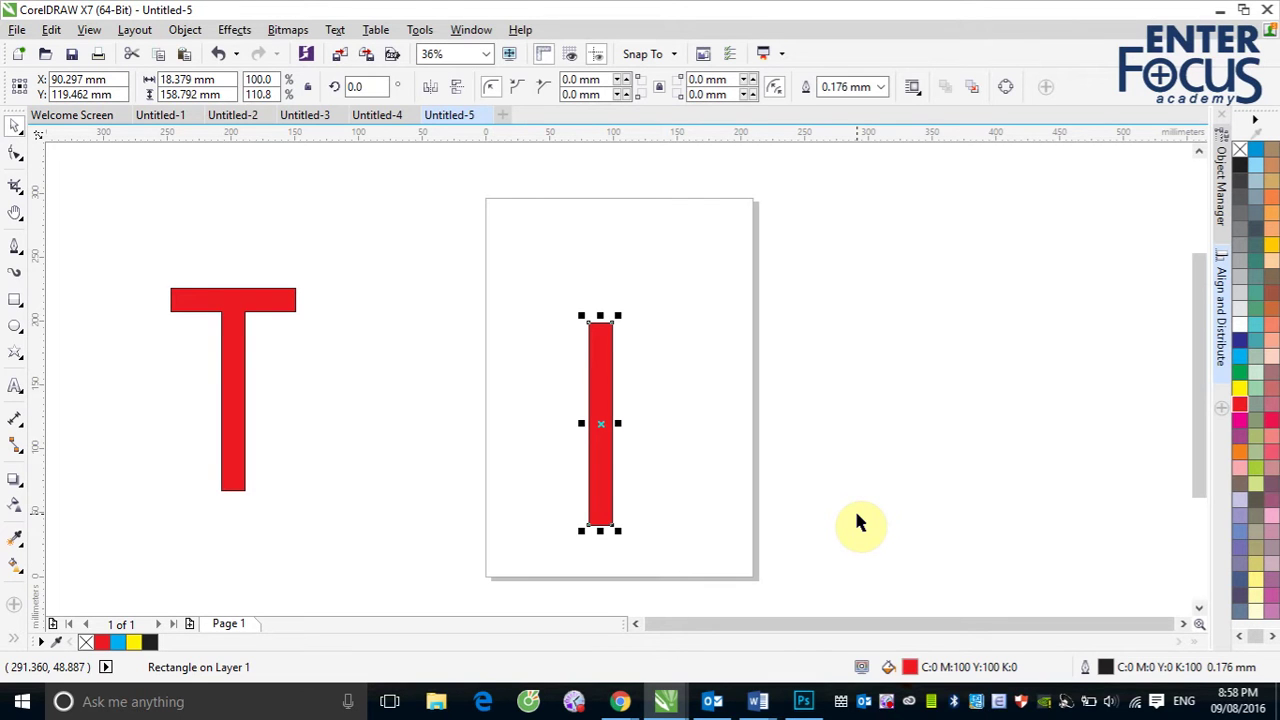
{"action": "left_click", "coordinate": [604, 447]}
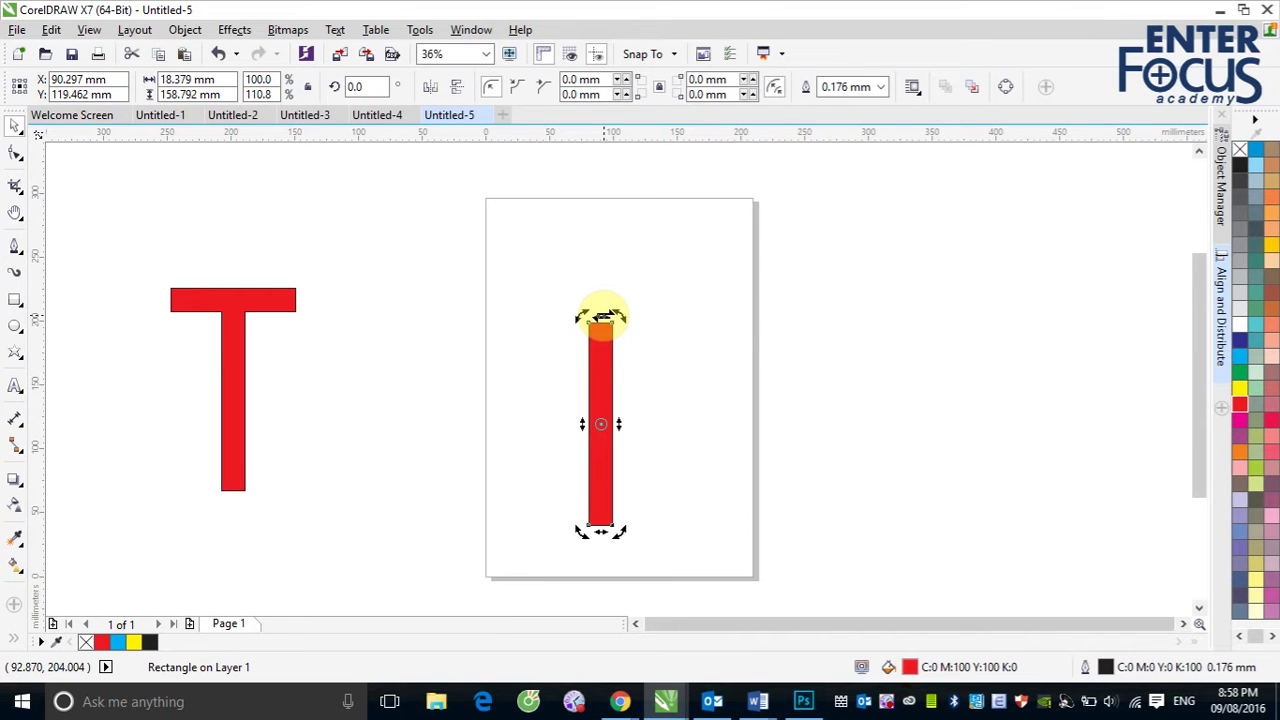
{"action": "left_click_drag", "start_coordinate": [602, 316], "coordinate": [552, 320]}
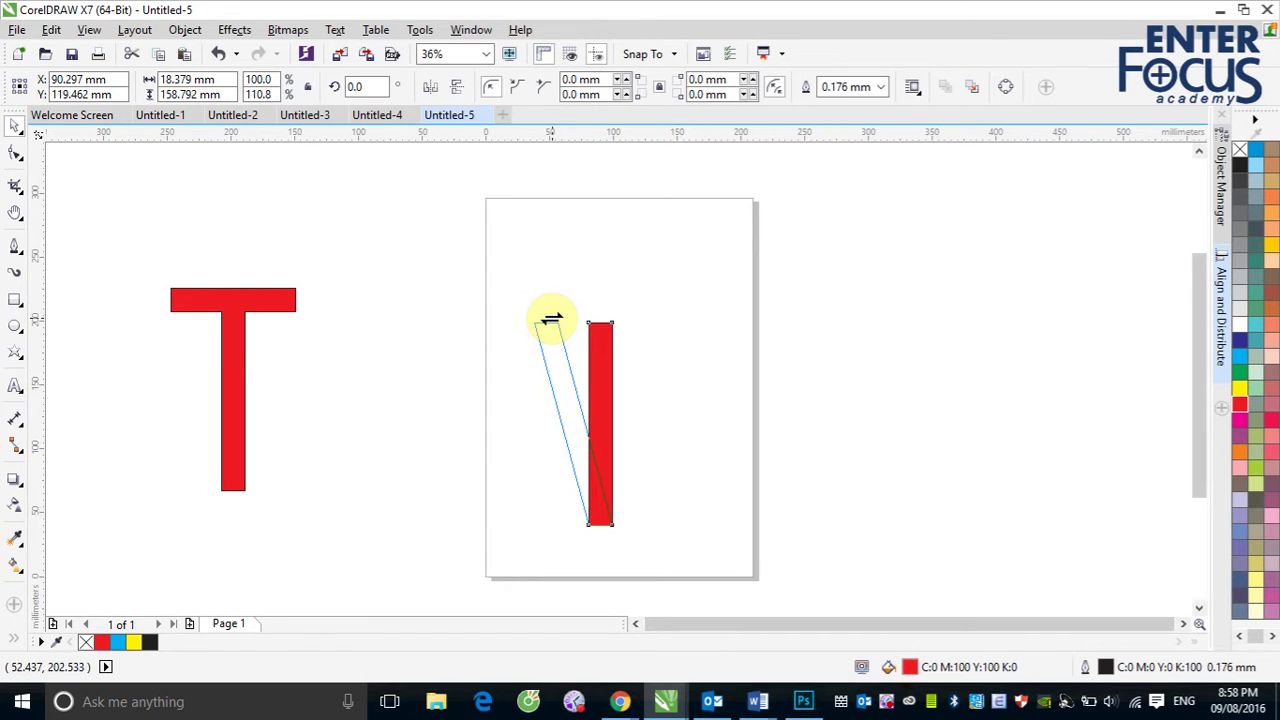
{"action": "left_click_drag", "start_coordinate": [552, 320], "coordinate": [551, 320]}
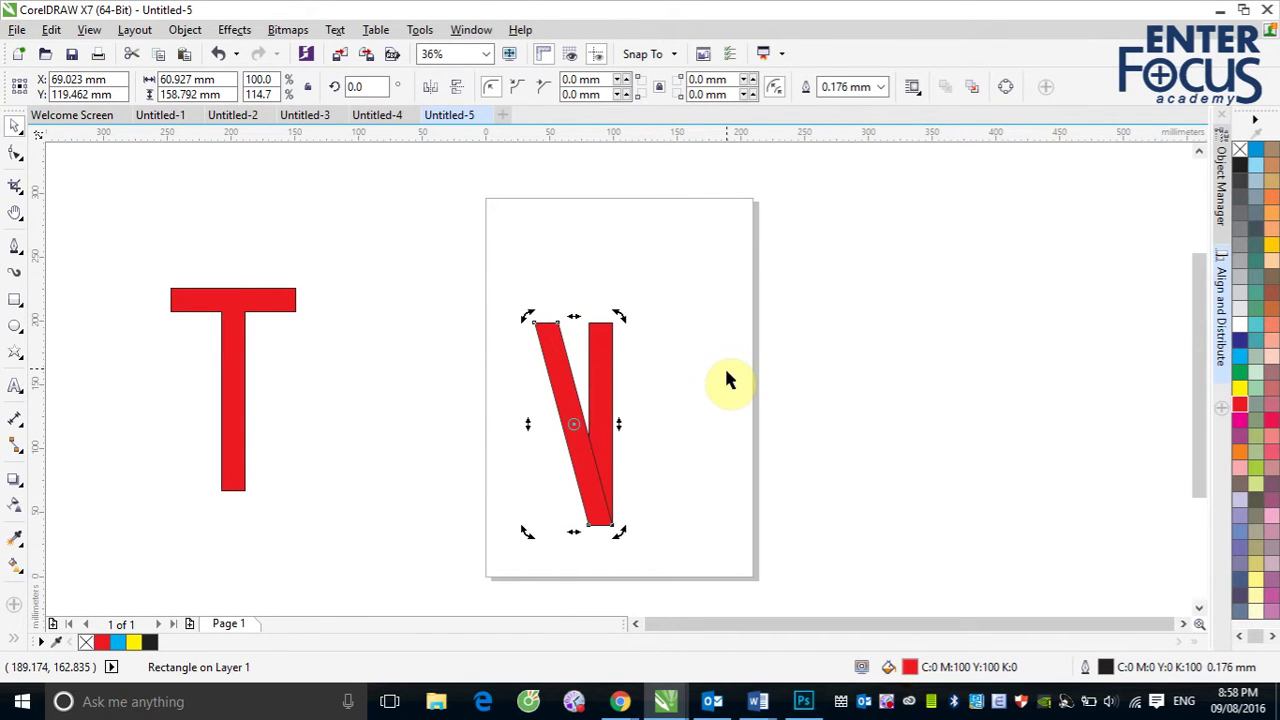
Skew the upright bar's top to the right until it is about 61 mm wide, completing a V
{"action": "left_click", "coordinate": [677, 366]}
{"action": "left_click", "coordinate": [598, 376]}
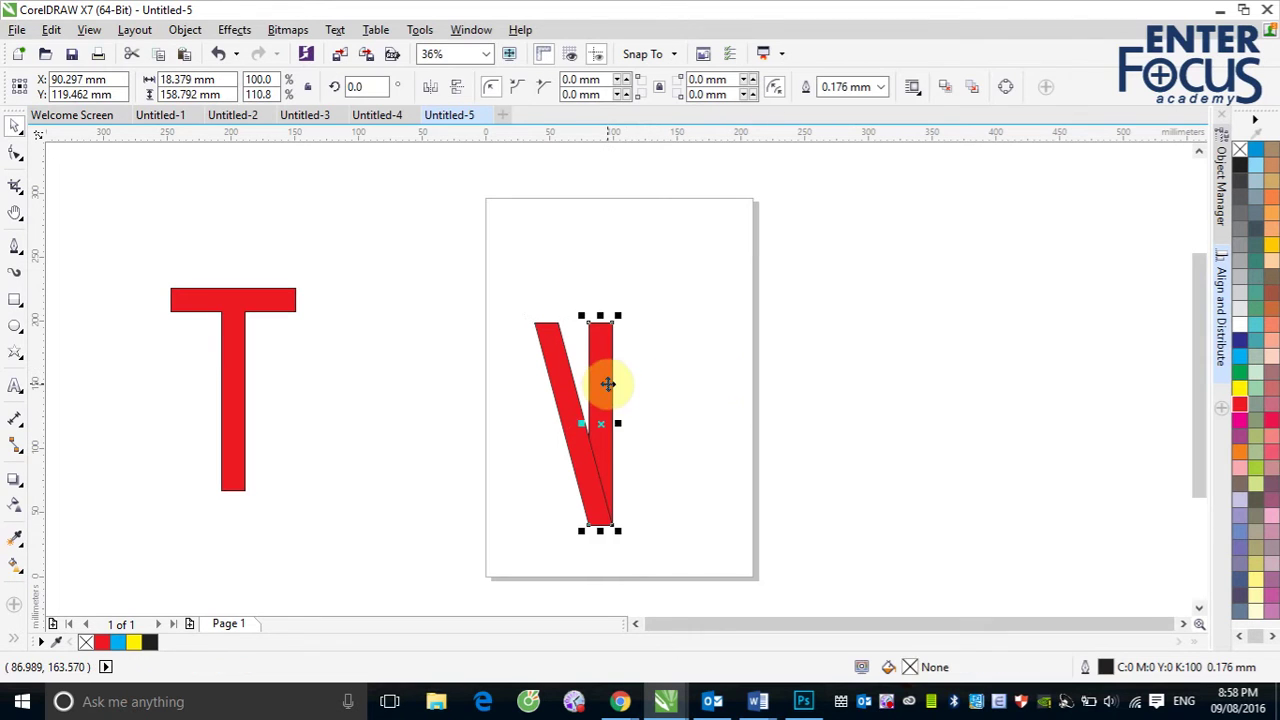
{"action": "left_click", "coordinate": [603, 378]}
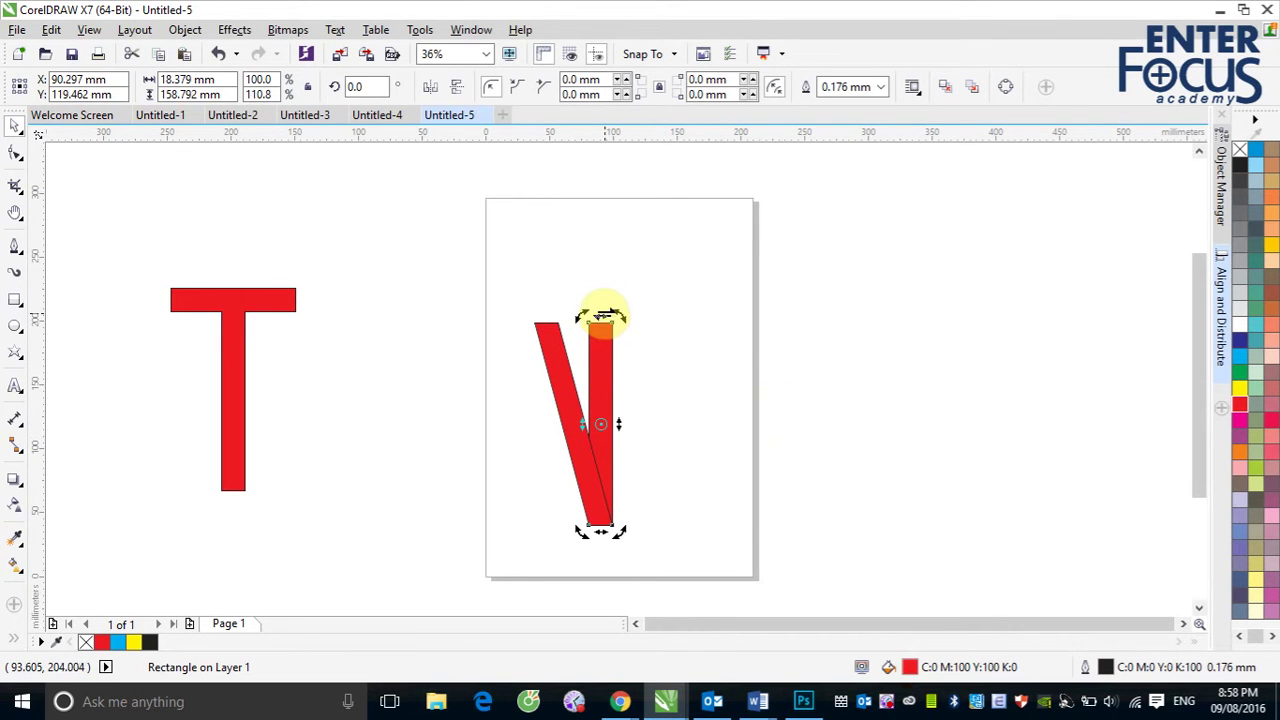
{"action": "left_click_drag", "start_coordinate": [603, 316], "coordinate": [648, 318]}
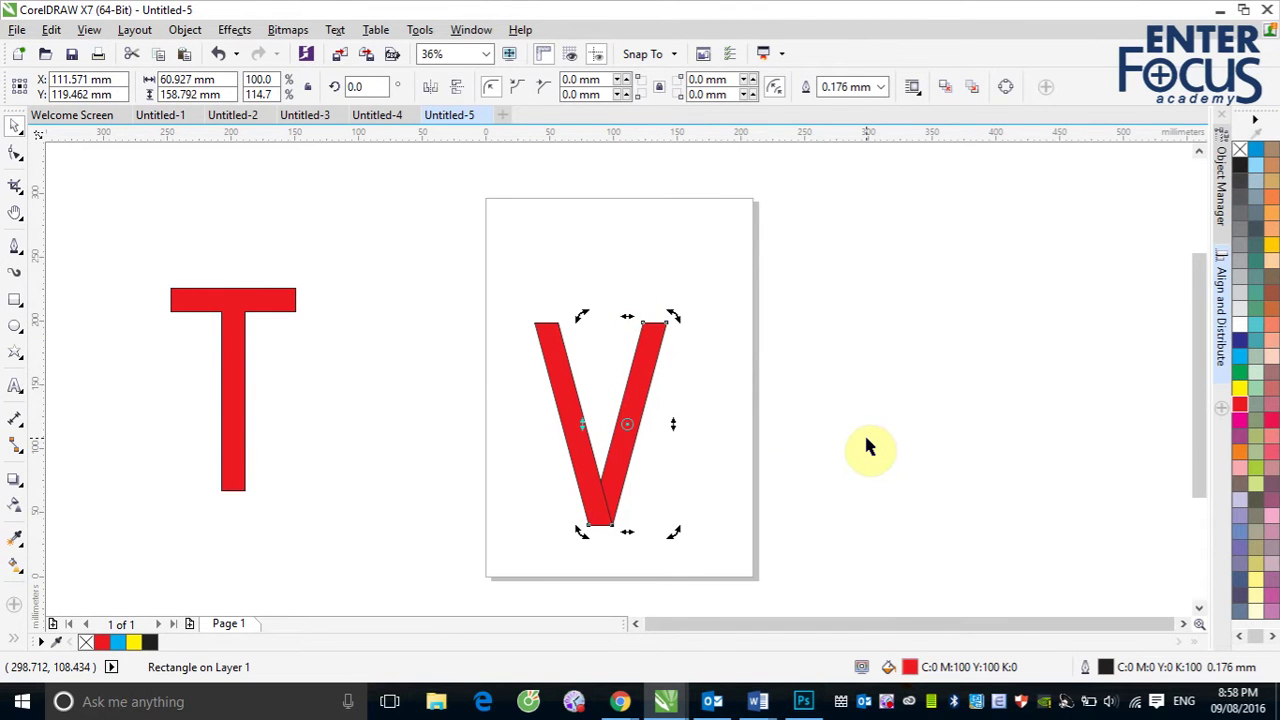
Weld the two slanted bars into a single V shape and place it directly right of the T
{"action": "left_click_drag", "start_coordinate": [484, 277], "coordinate": [762, 543]}
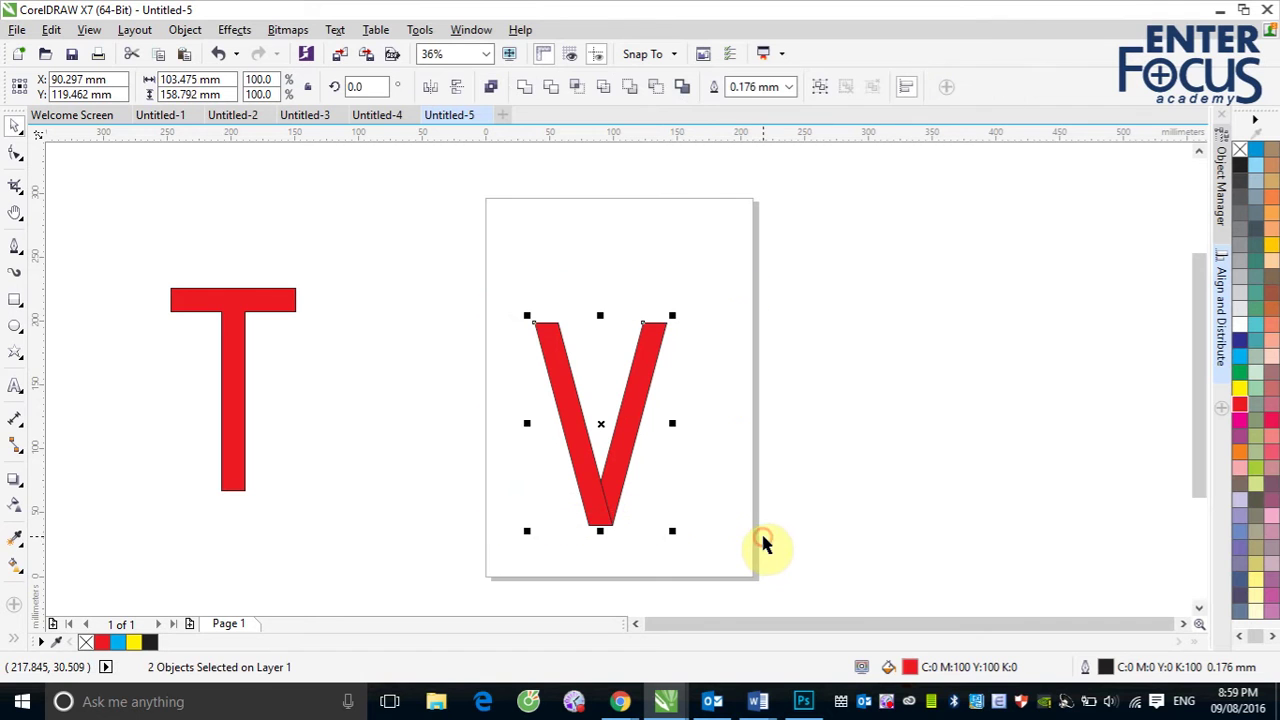
{"action": "left_click", "coordinate": [526, 86]}
{"action": "left_click_drag", "start_coordinate": [597, 421], "coordinate": [371, 389]}
{"action": "left_click", "coordinate": [697, 457]}
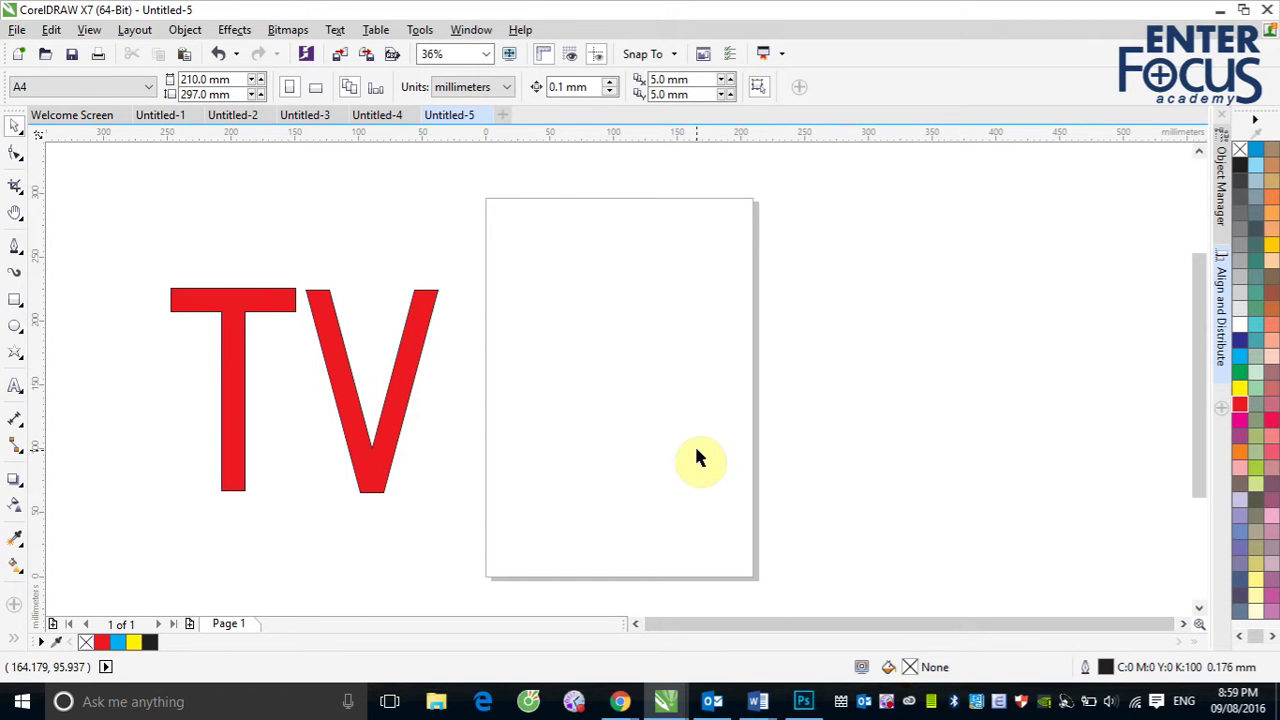
Move the V to the other side of the T so the letters read VT
{"action": "left_click", "coordinate": [380, 441]}
{"action": "left_click_drag", "start_coordinate": [580, 464], "coordinate": [106, 444]}
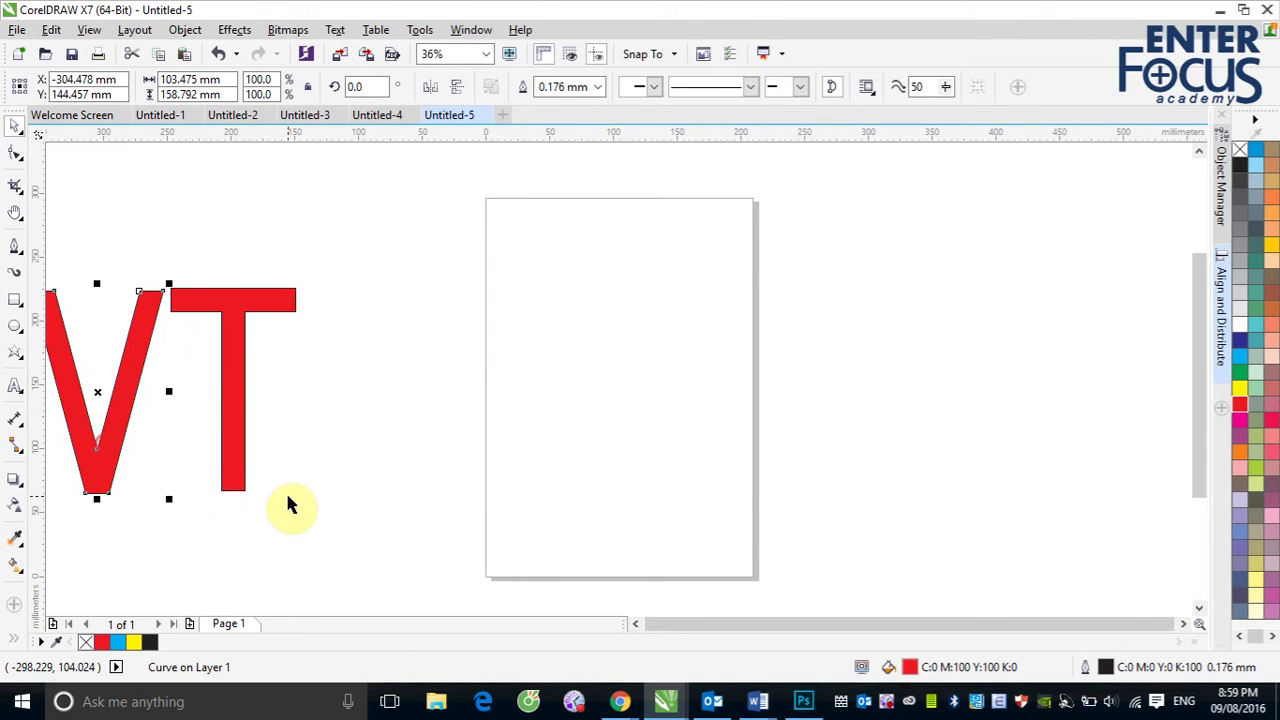
{"action": "left_click", "coordinate": [280, 512]}
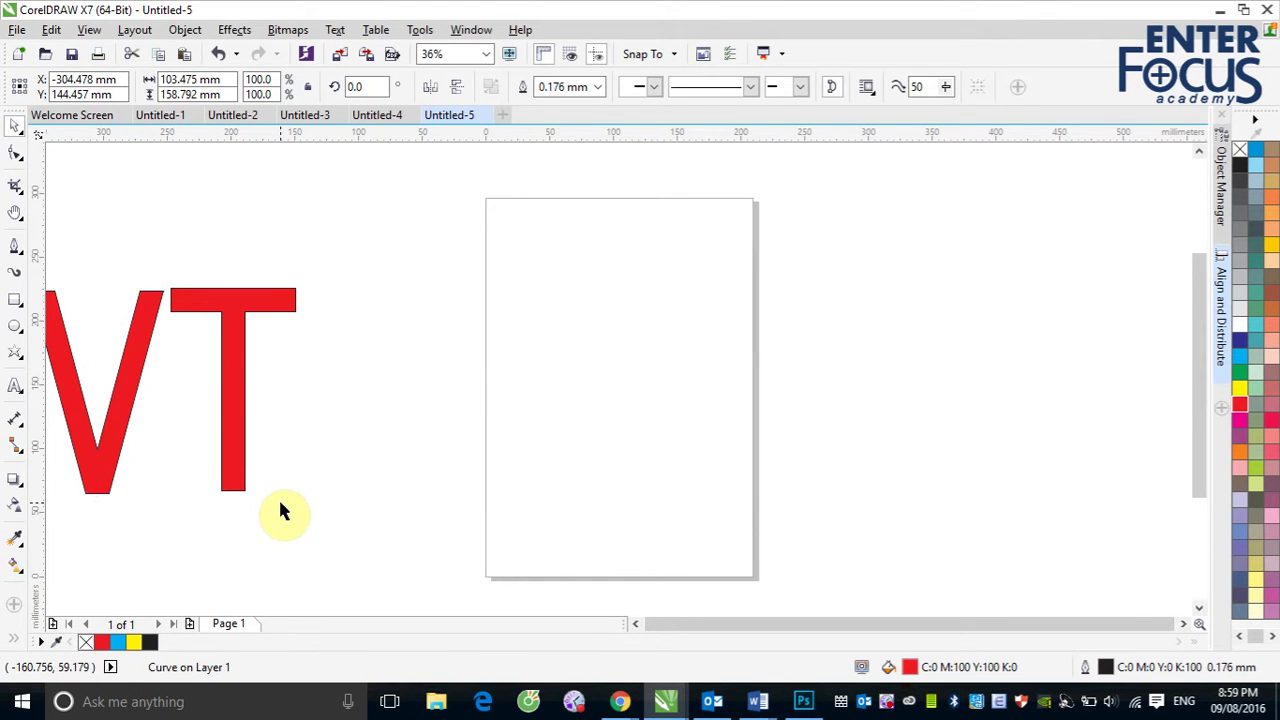
Paste the red bar, skew its bottom left to about 61 mm wide, and skew a copy's bottom right to form an inverted V
{"action": "key", "text": "ctrl+v"}
{"action": "left_click", "coordinate": [514, 437]}
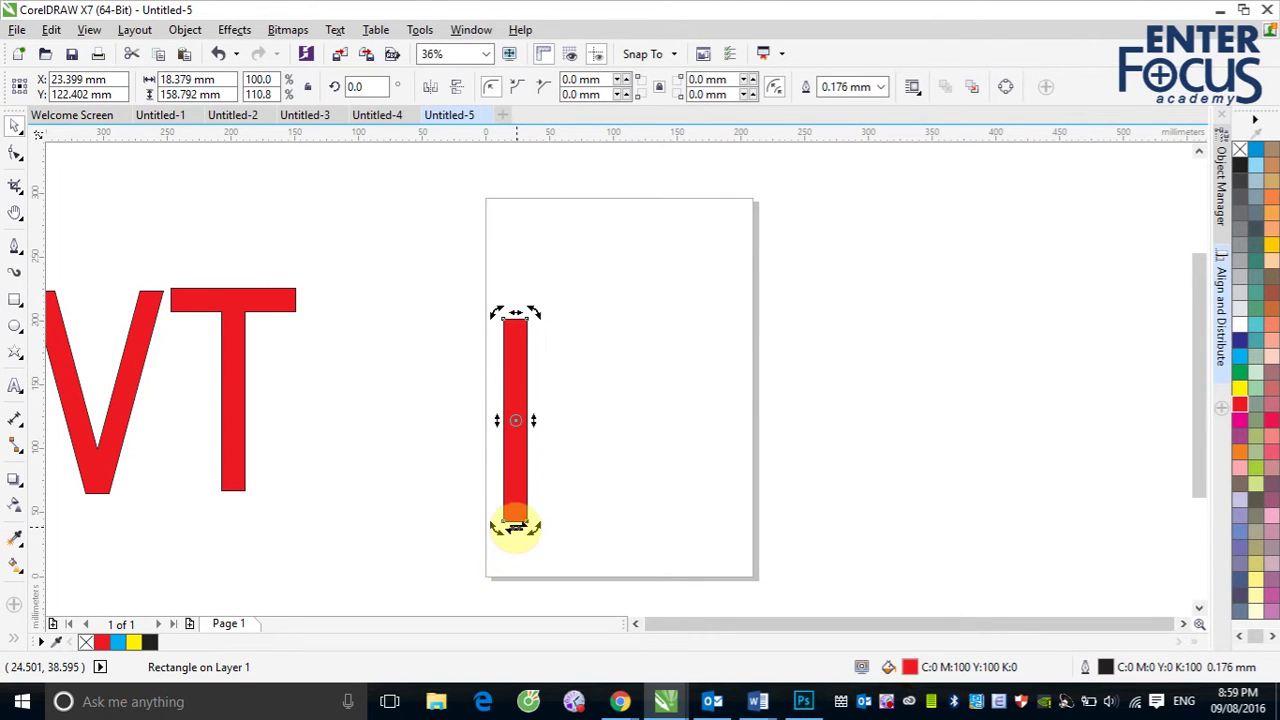
{"action": "left_click_drag", "start_coordinate": [515, 527], "coordinate": [476, 520]}
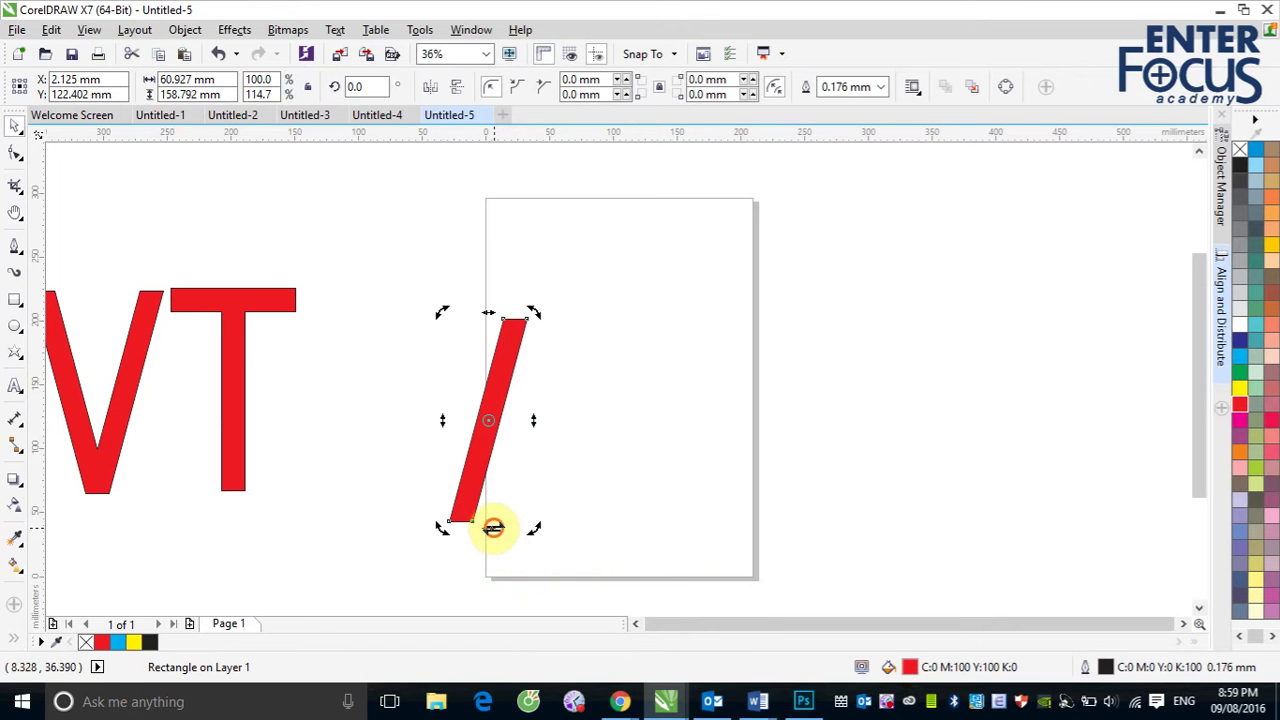
{"action": "left_click_drag", "start_coordinate": [494, 529], "coordinate": [582, 535]}
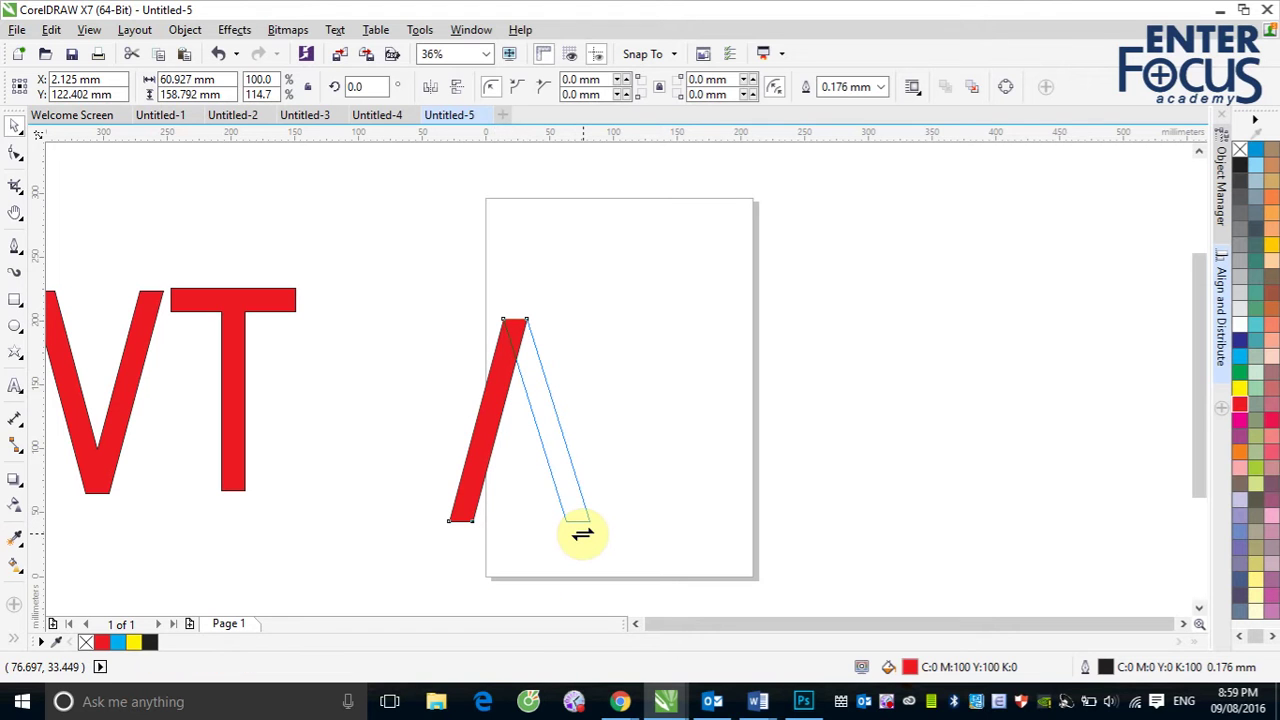
{"action": "left_click_drag", "start_coordinate": [582, 535], "coordinate": [586, 537]}
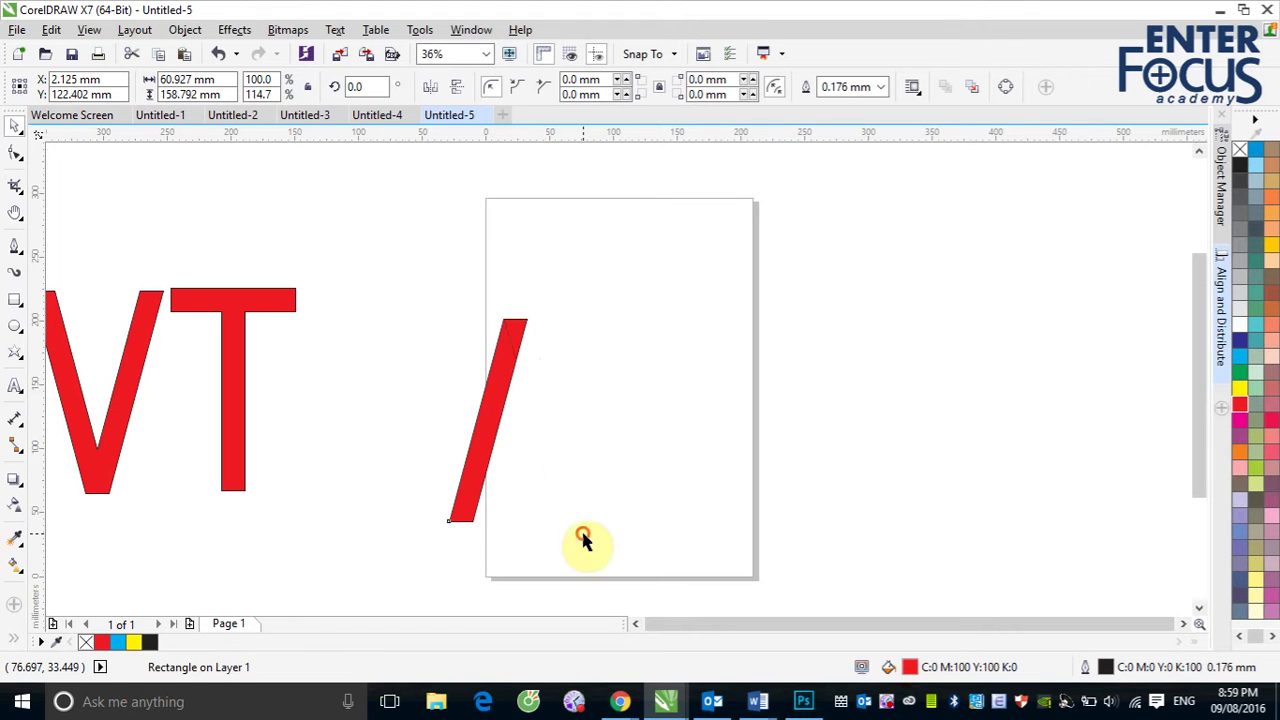
Paste another red bar, rotate it 90°, and fit it as a shortened crossbar across the lower part of the inverted V
{"action": "left_click", "coordinate": [680, 510]}
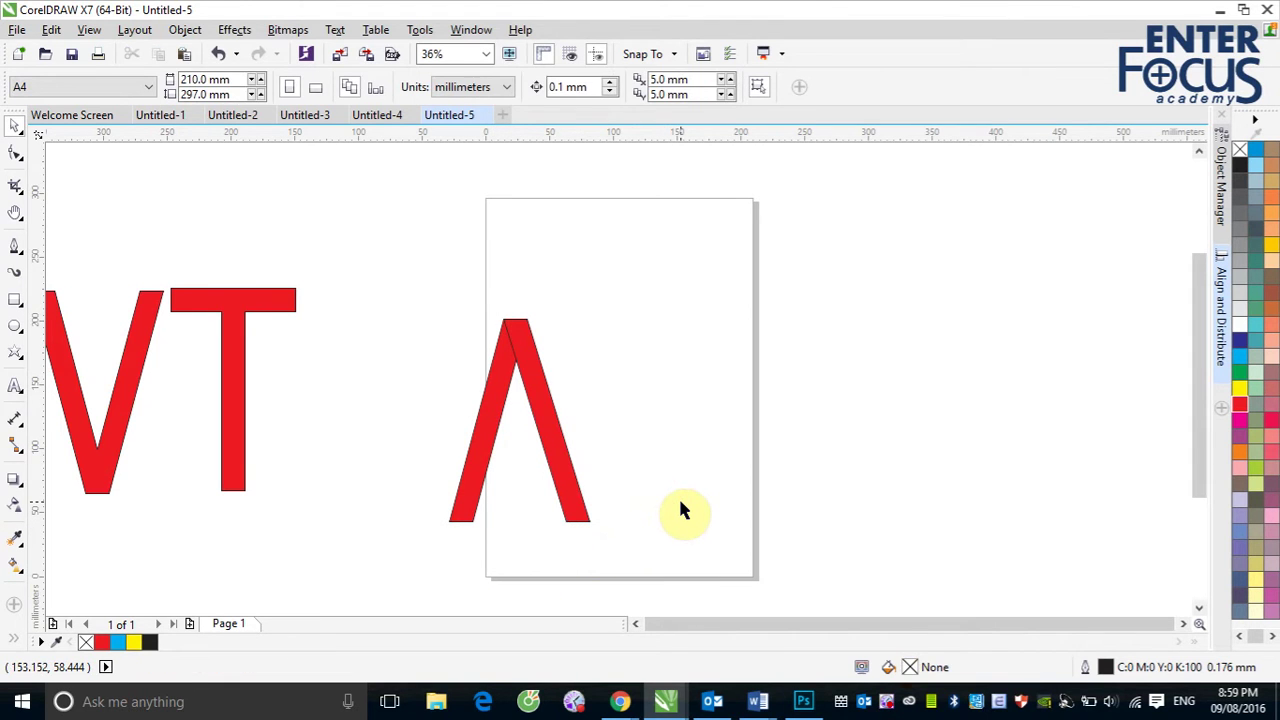
{"action": "key", "text": "ctrl+v"}
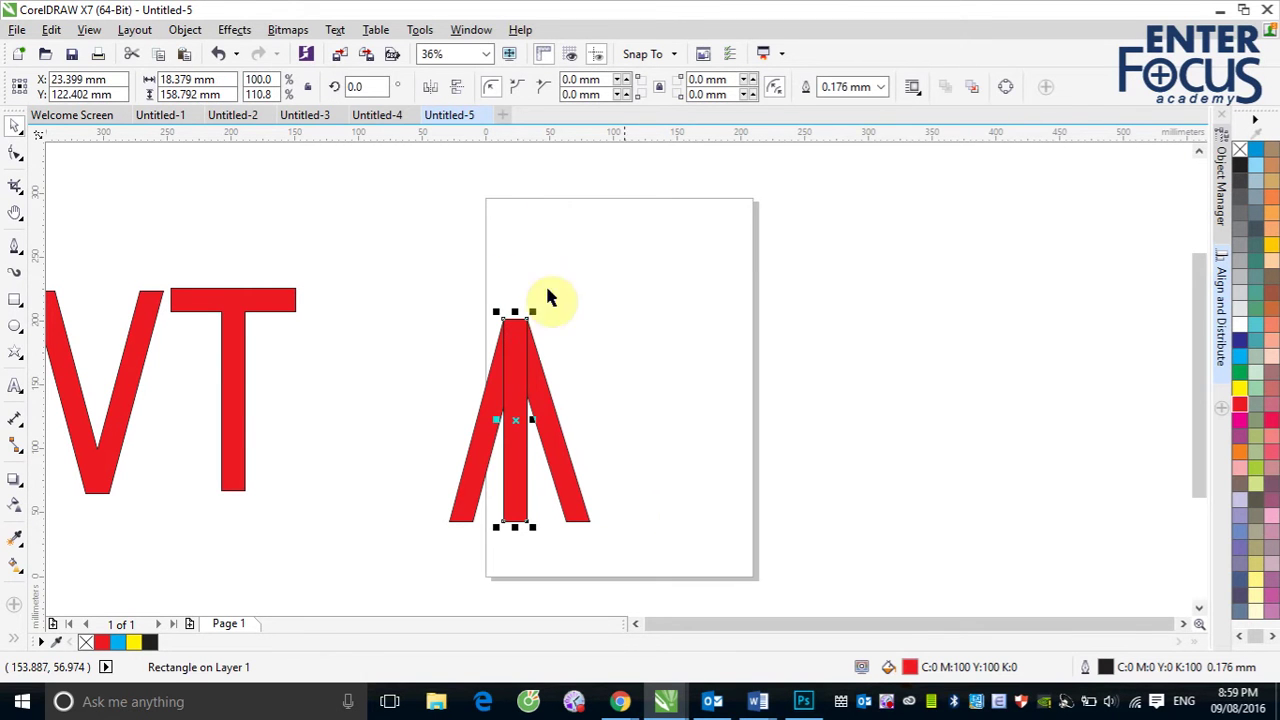
{"action": "left_click", "coordinate": [366, 87]}
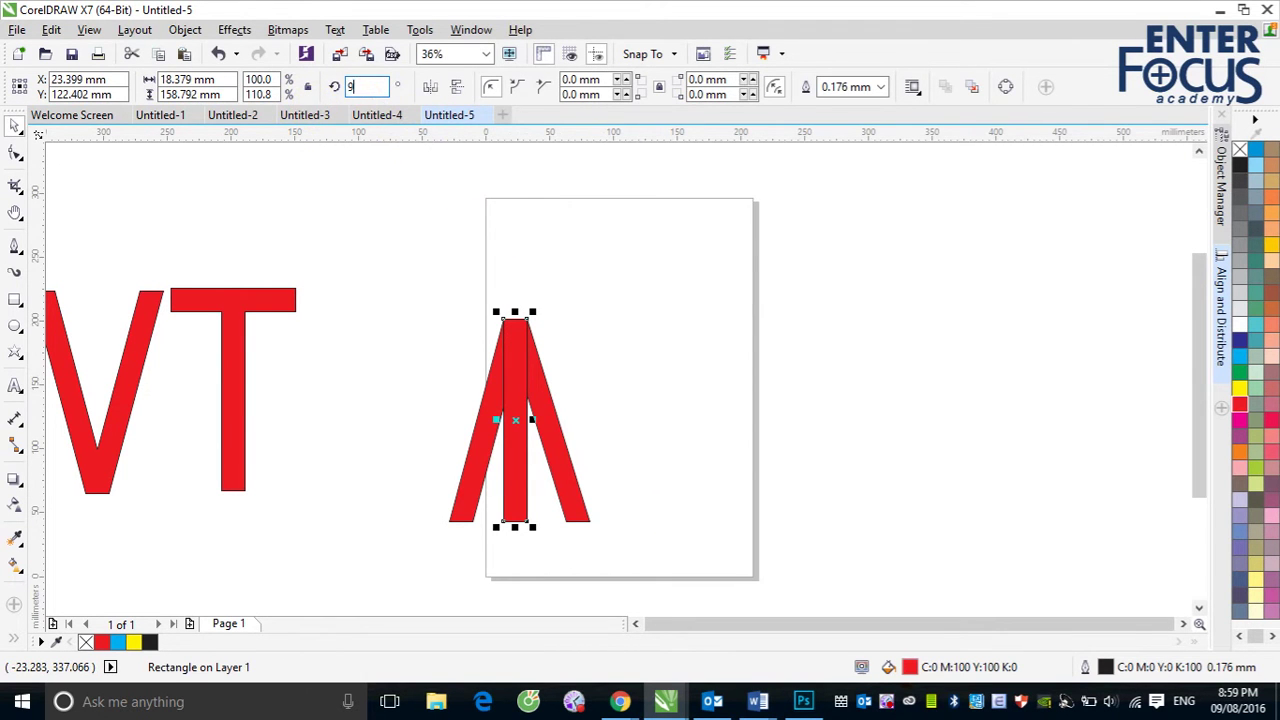
{"action": "type", "text": "90"}
{"action": "key", "text": "Return"}
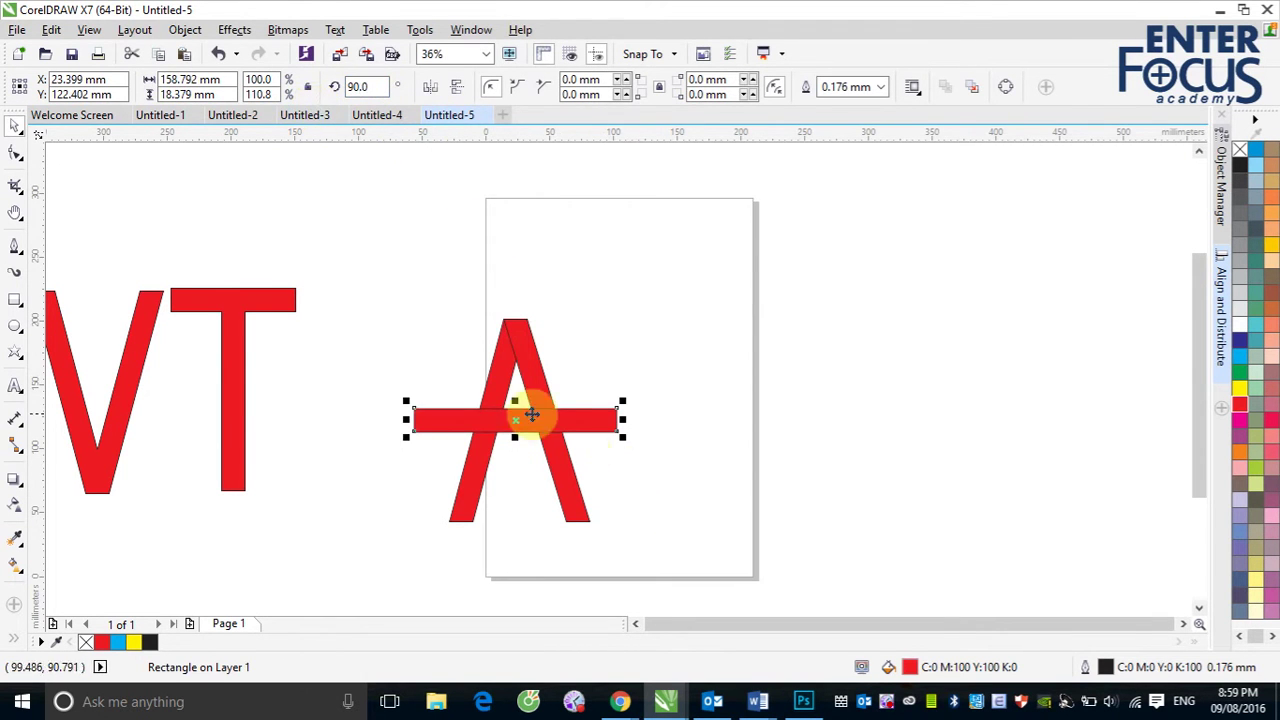
{"action": "left_click_drag", "start_coordinate": [515, 421], "coordinate": [512, 455]}
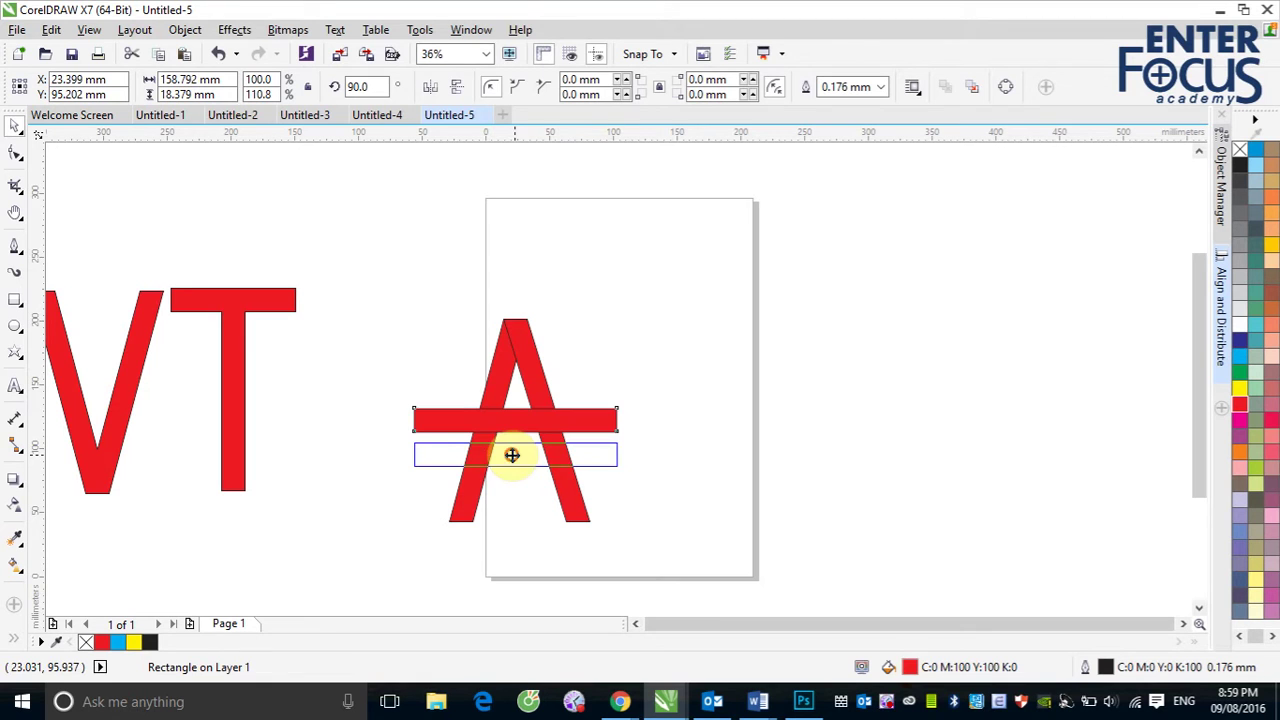
{"action": "left_click_drag", "start_coordinate": [512, 455], "coordinate": [512, 455]}
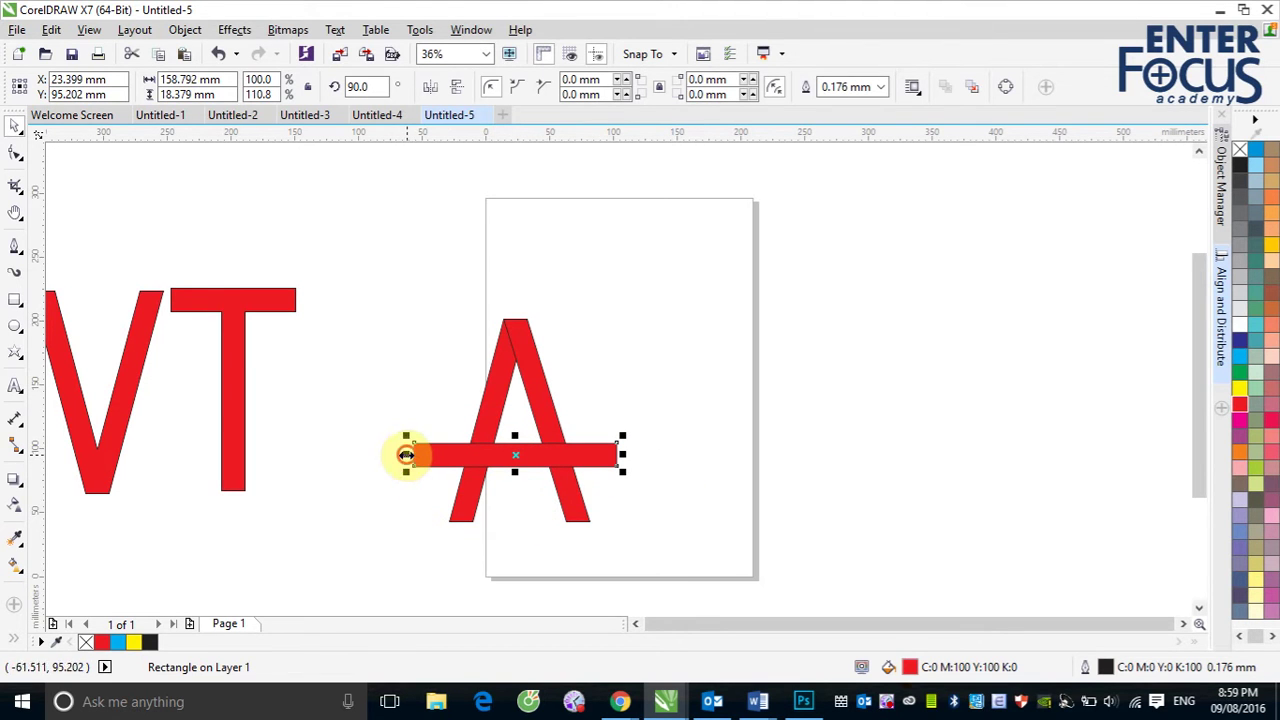
{"action": "left_click_drag", "start_coordinate": [406, 455], "coordinate": [462, 468]}
Weld the crossbar and two slanted bars into a single A and move it beside the T
{"action": "left_click_drag", "start_coordinate": [360, 289], "coordinate": [643, 373]}
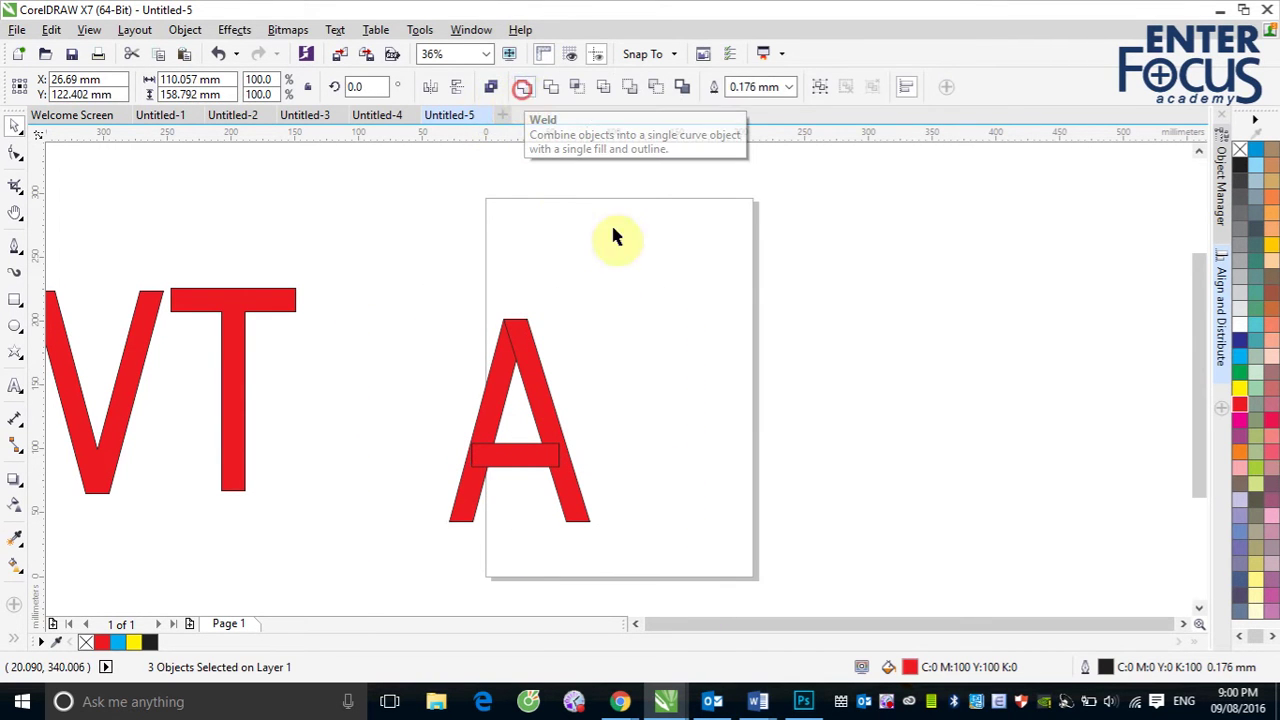
{"action": "left_click", "coordinate": [650, 360]}
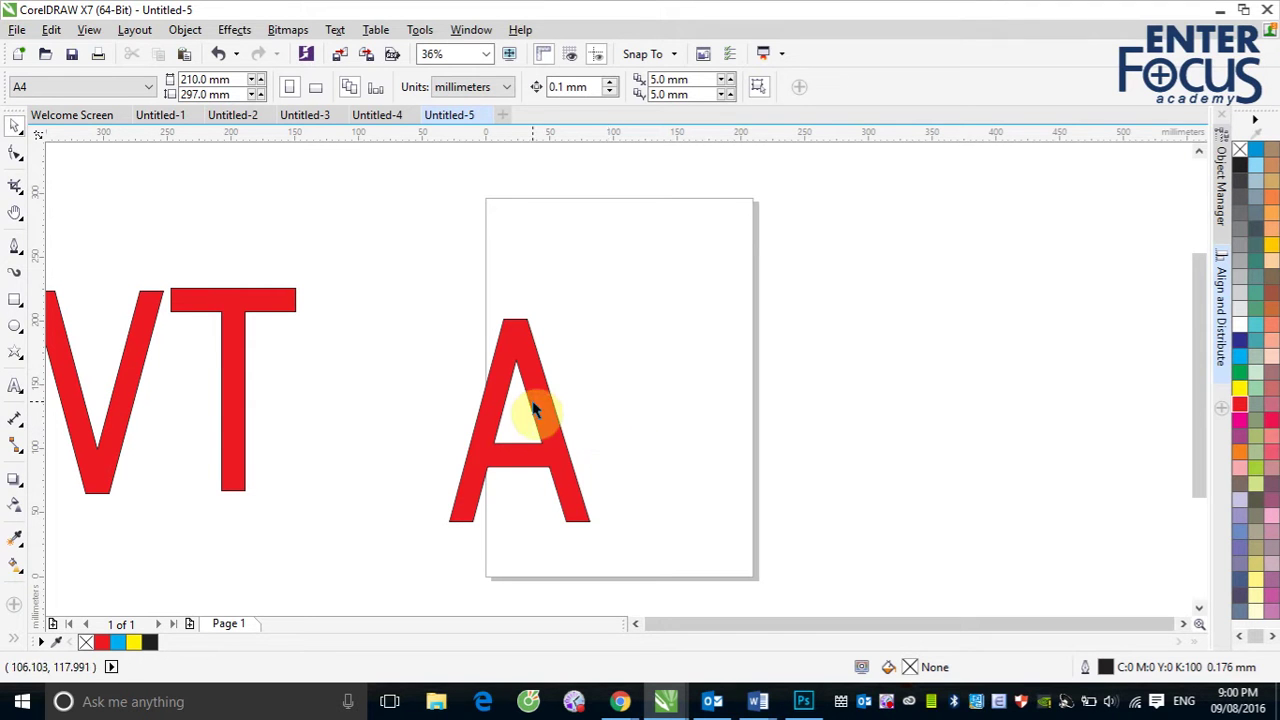
{"action": "left_click_drag", "start_coordinate": [535, 408], "coordinate": [363, 424]}
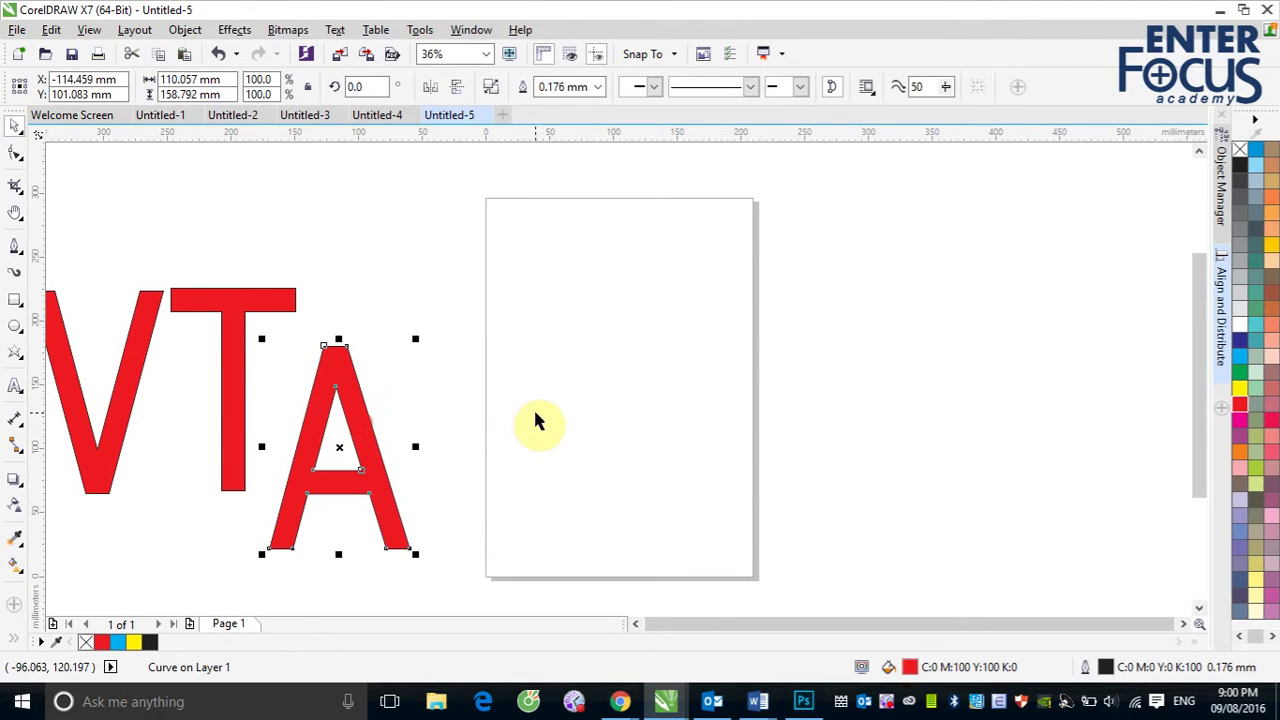
Draw a circle about 143 mm in diameter on the page and add a concentric copy scaled down to about 111 mm
{"action": "left_click", "coordinate": [14, 326]}
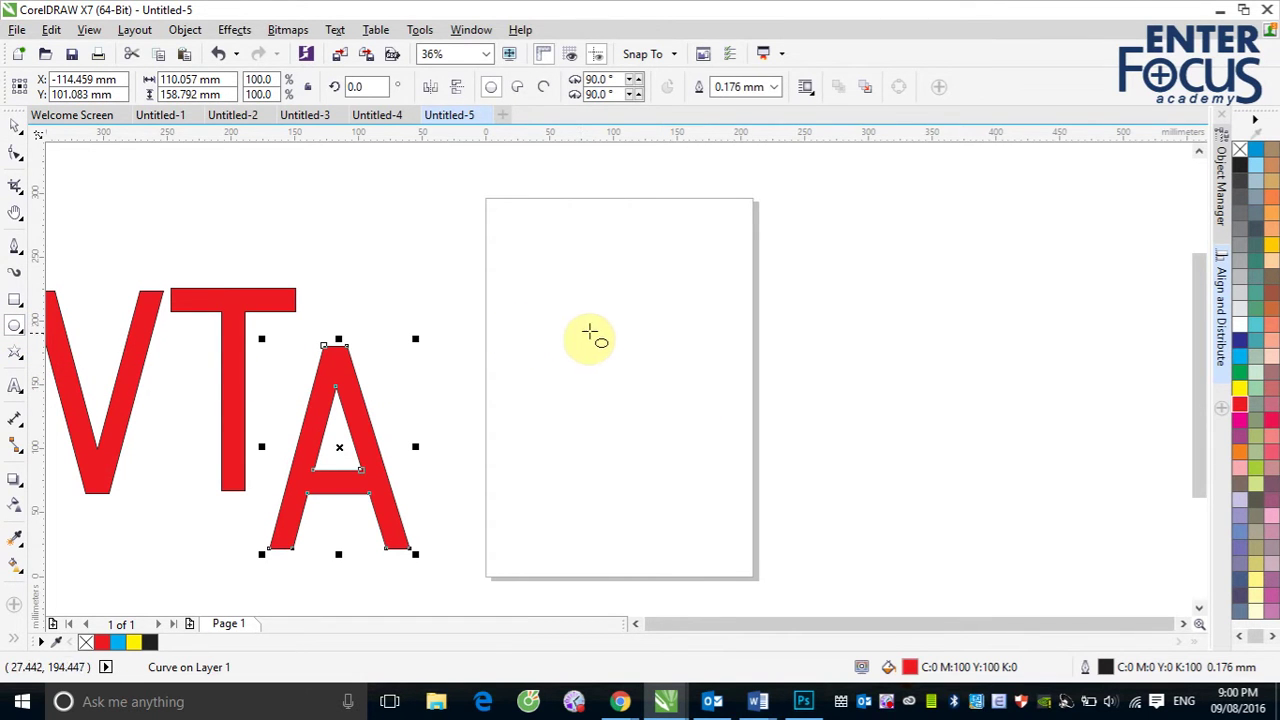
{"action": "left_click_drag", "start_coordinate": [538, 319], "coordinate": [720, 502]}
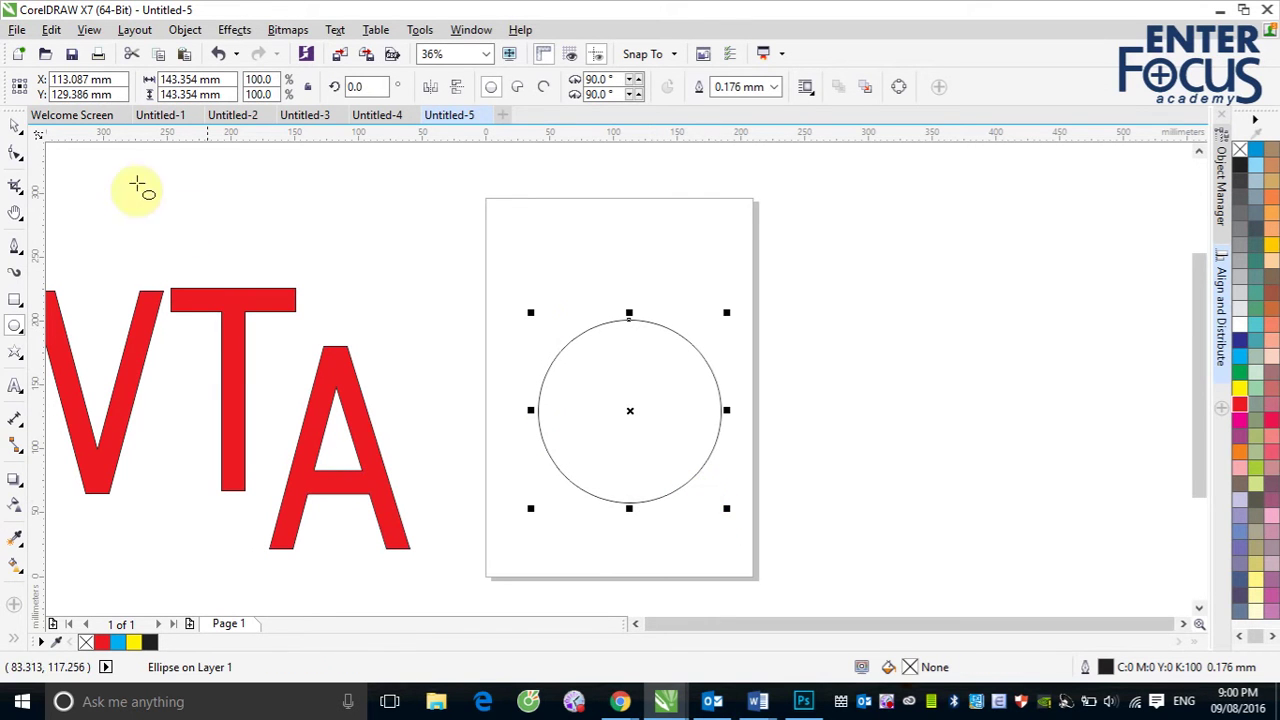
{"action": "left_click", "coordinate": [15, 125]}
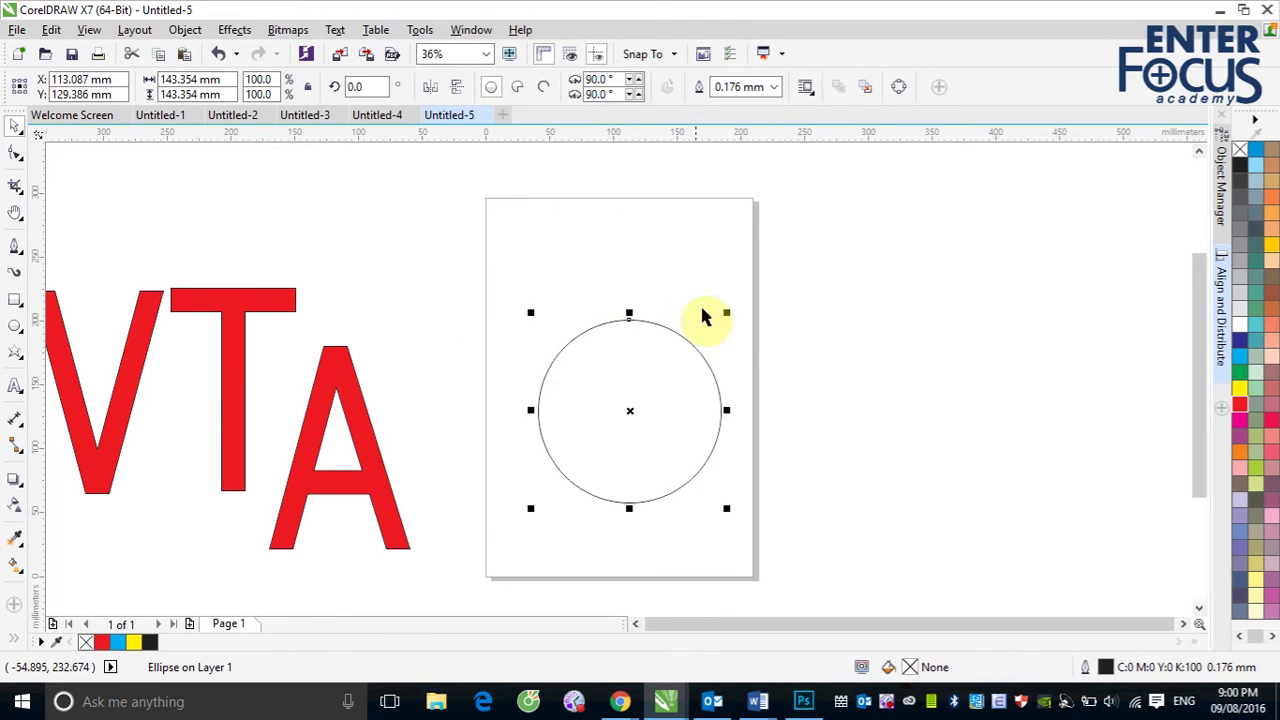
{"action": "left_click_drag", "start_coordinate": [726, 313], "coordinate": [718, 332]}
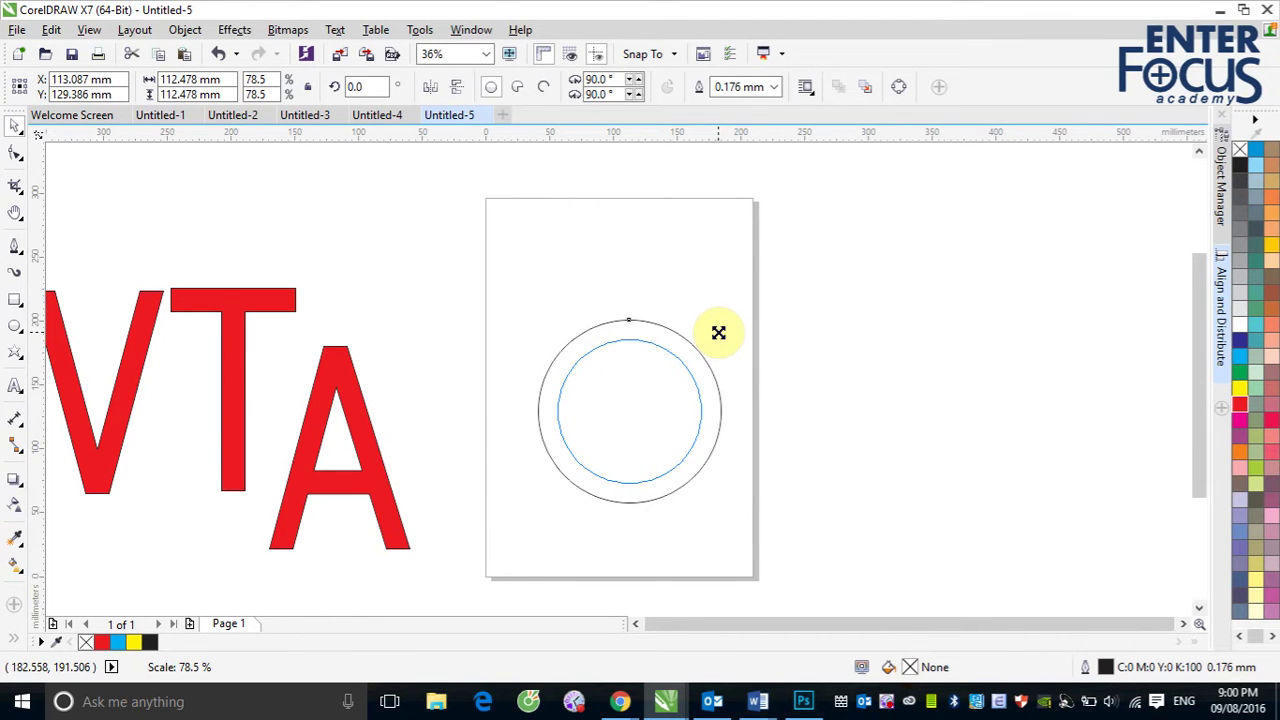
{"action": "left_click_drag", "start_coordinate": [718, 332], "coordinate": [712, 333]}
{"action": "right_click", "coordinate": [712, 333]}
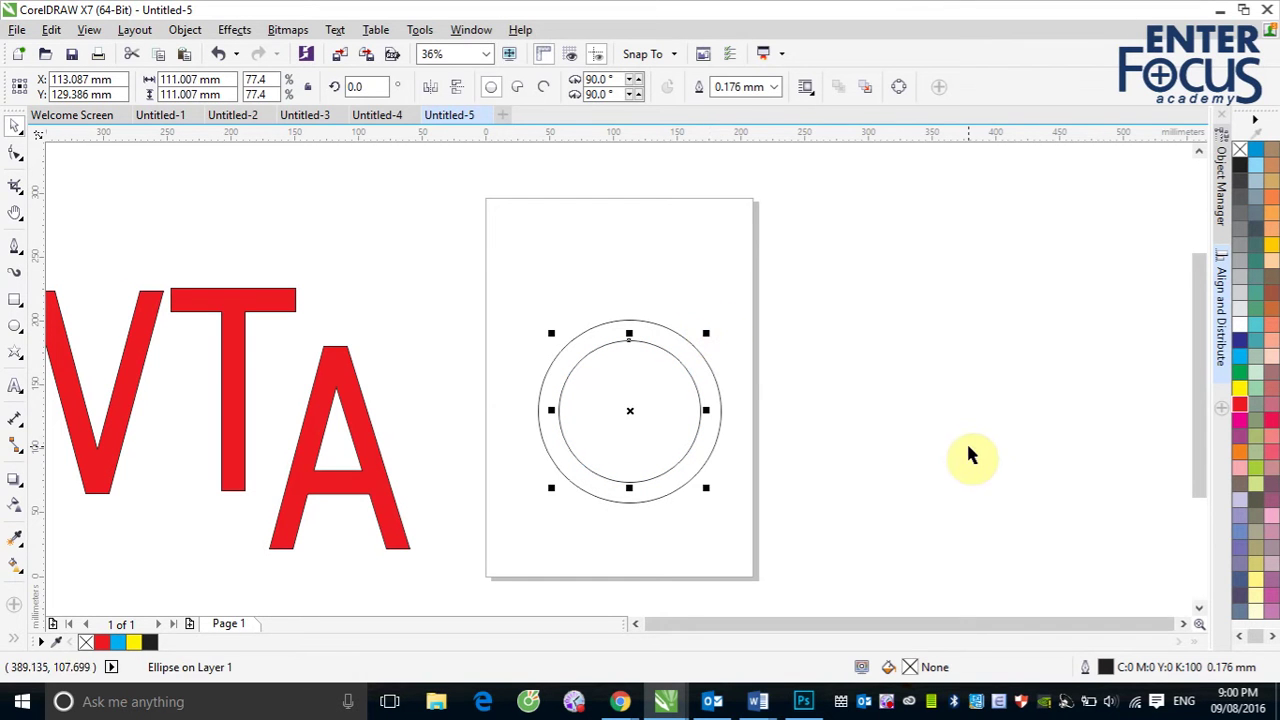
Fill the outer circle with red and the inner circle with yellow
{"action": "left_click", "coordinate": [667, 334]}
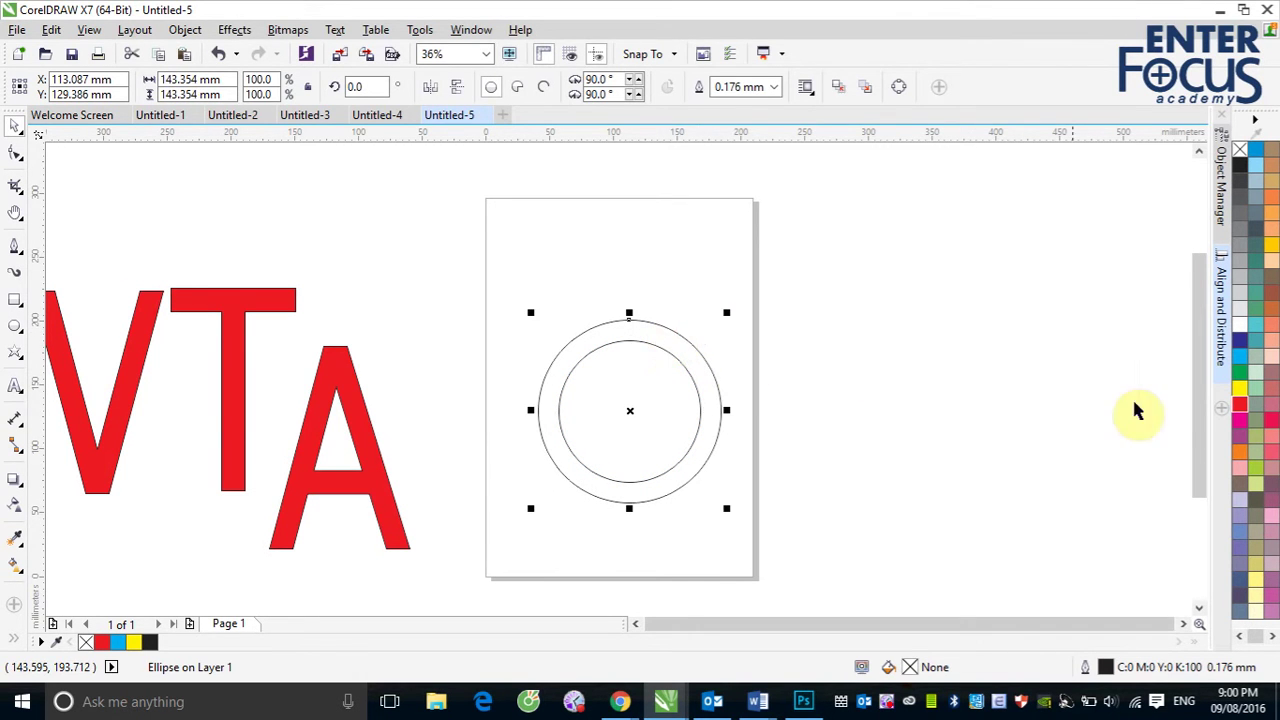
{"action": "left_click", "coordinate": [1238, 413]}
{"action": "left_click", "coordinate": [646, 360]}
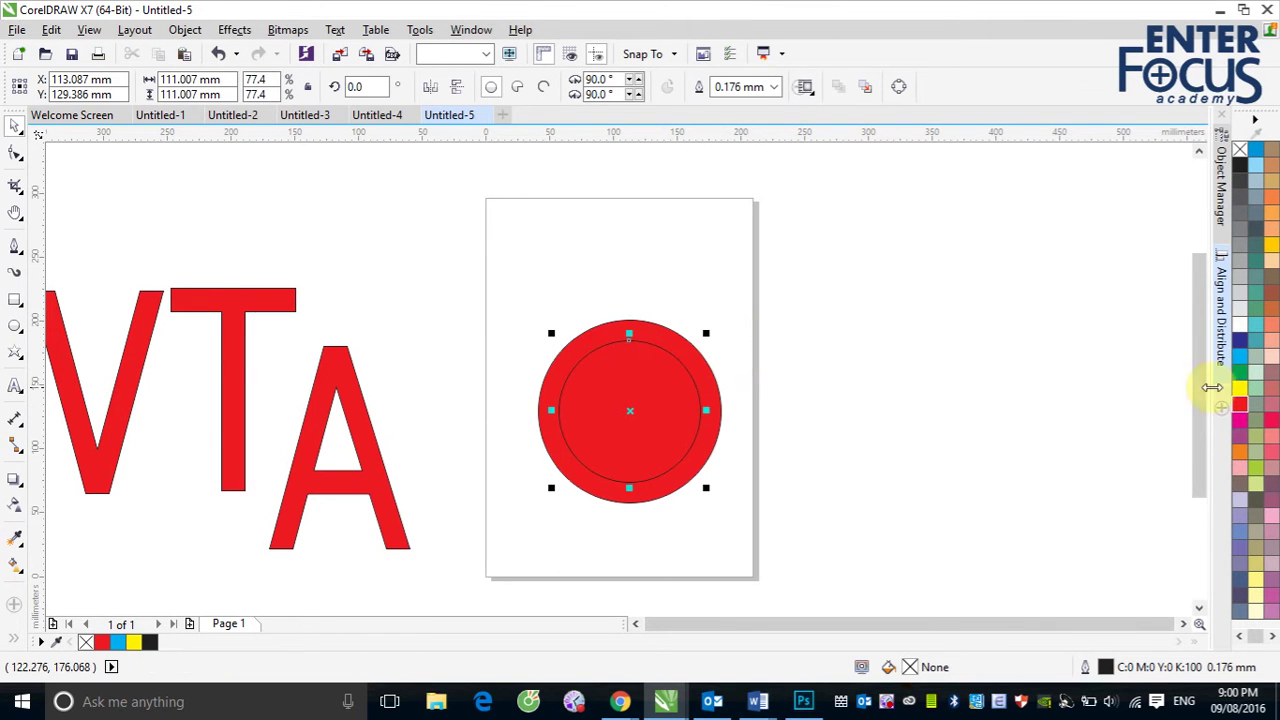
{"action": "left_click", "coordinate": [1240, 388]}
{"action": "left_click", "coordinate": [832, 340]}
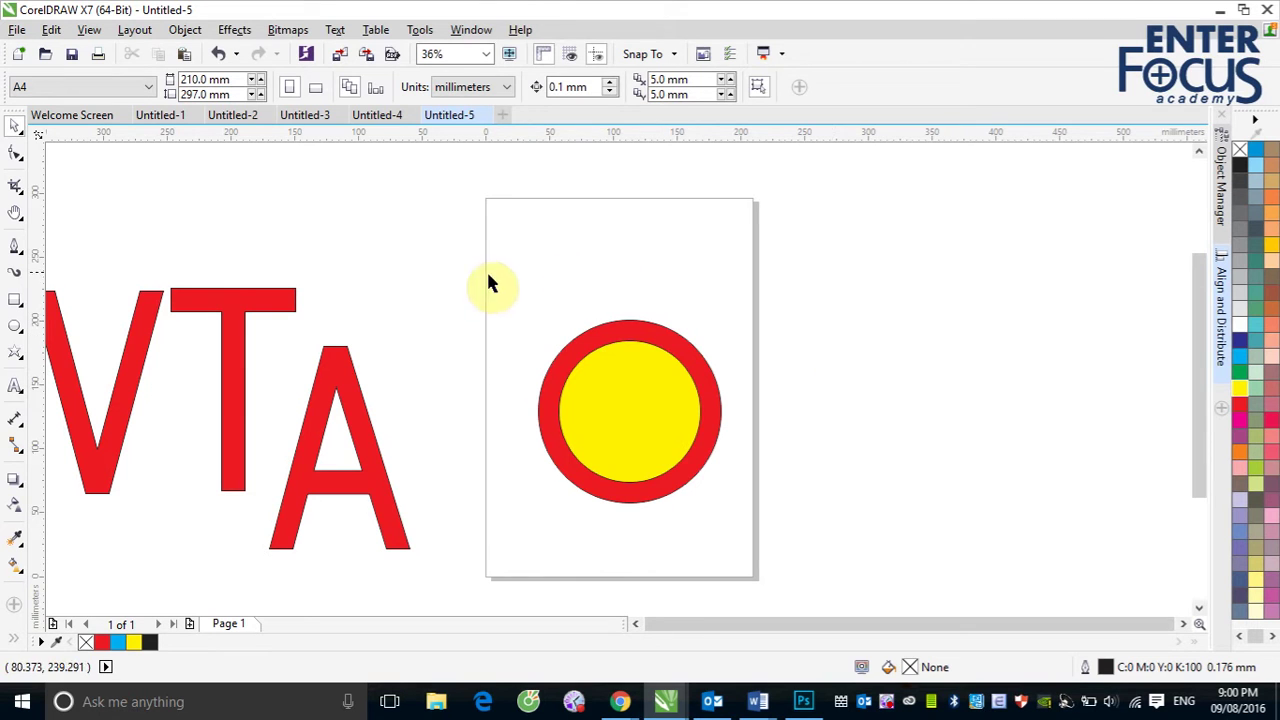
Trim the red circle with the yellow one, and pull the yellow circle out of the ring and delete it
{"action": "left_click_drag", "start_coordinate": [486, 283], "coordinate": [743, 532]}
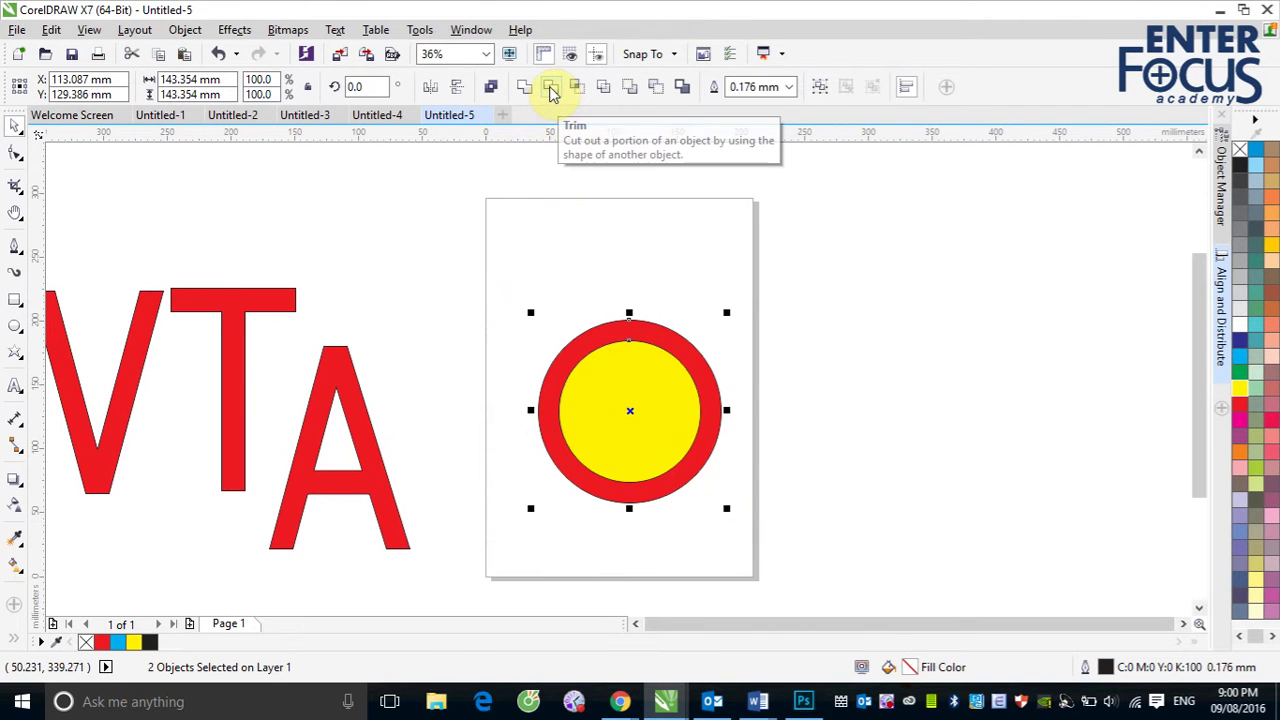
{"action": "left_click", "coordinate": [551, 90]}
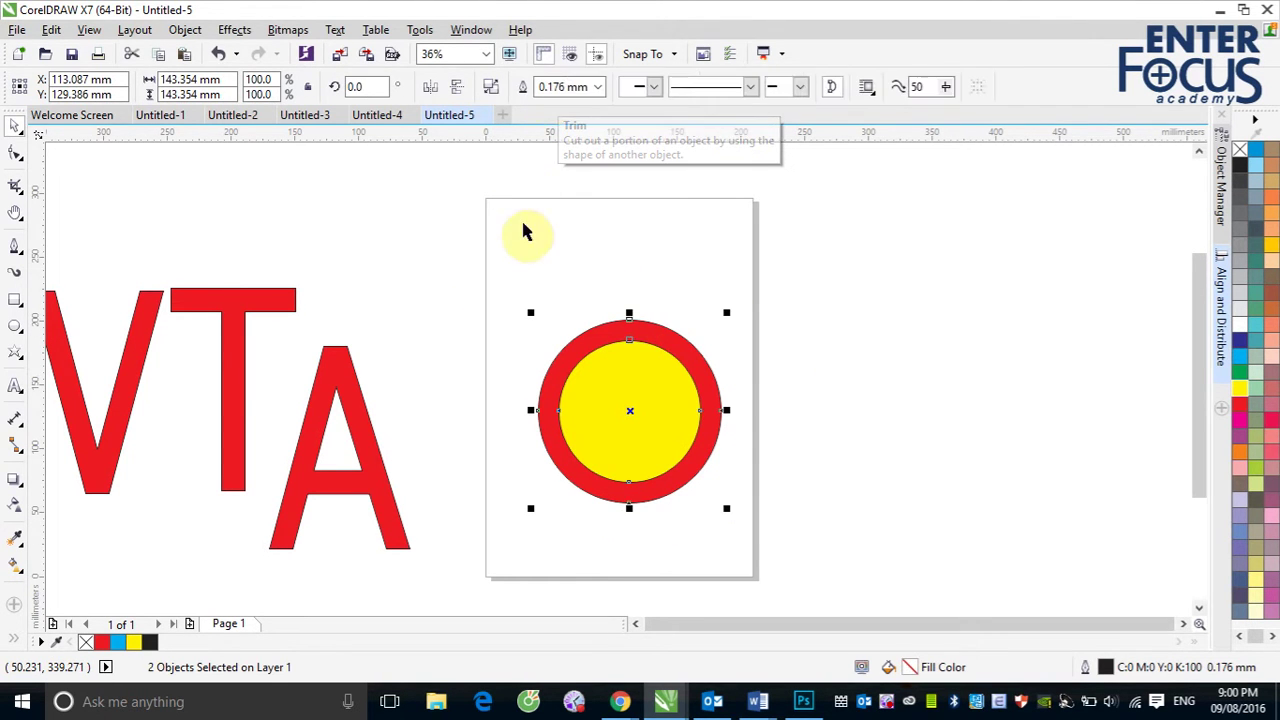
{"action": "left_click_drag", "start_coordinate": [686, 423], "coordinate": [872, 405]}
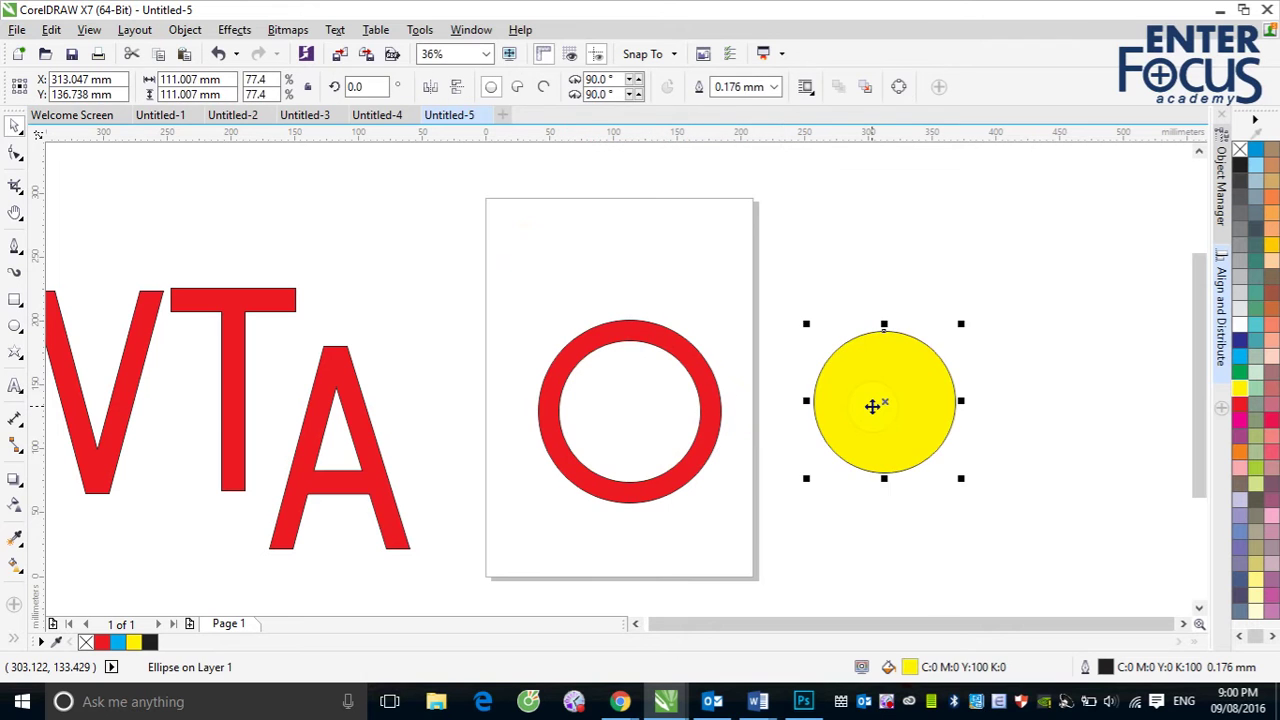
{"action": "key", "text": "Delete"}
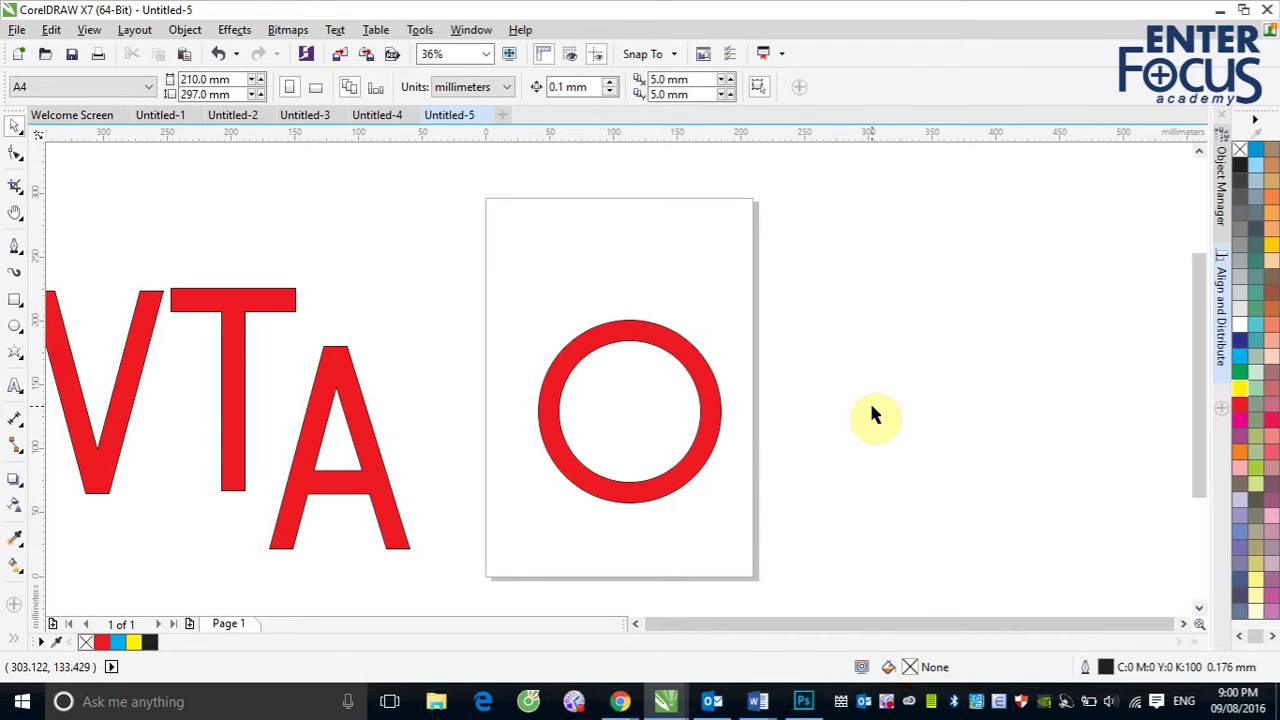
Undo the deletion, the move of the yellow circle and the trim
{"action": "key", "text": "ctrl+z"}
{"action": "key", "text": "ctrl+z"}
{"action": "key", "text": "ctrl+z"}
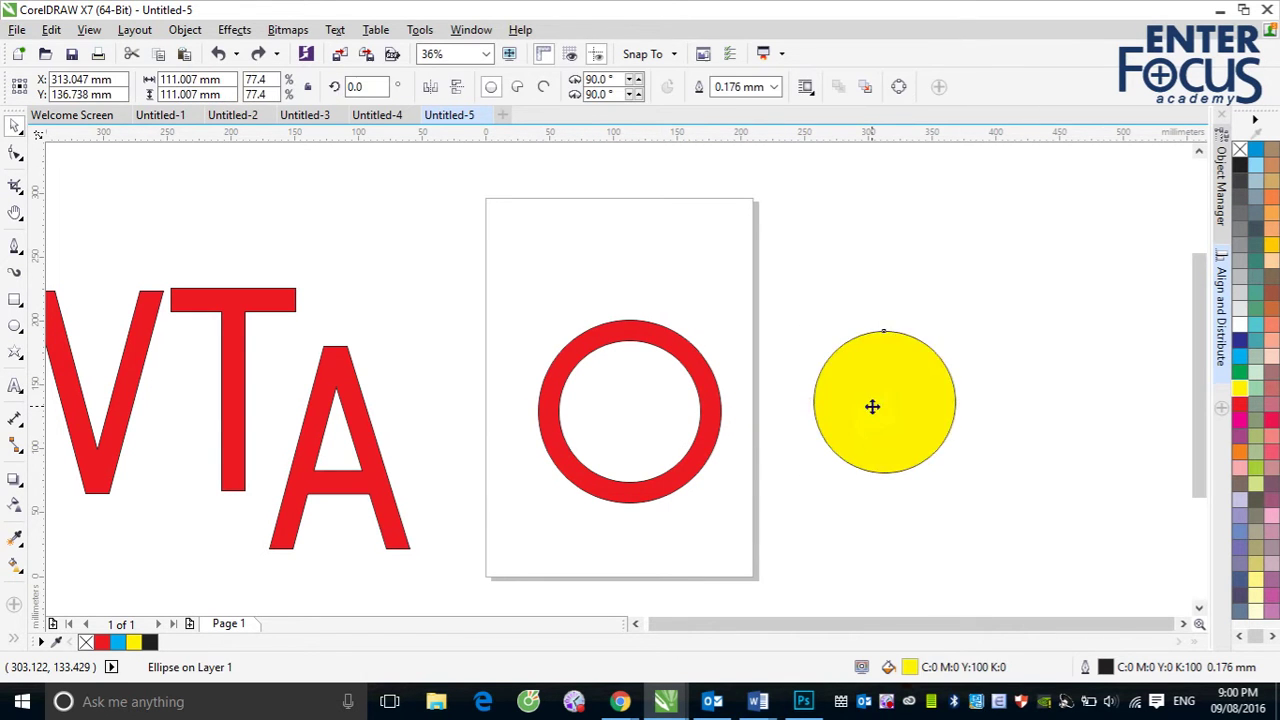
{"action": "left_click", "coordinate": [951, 294]}
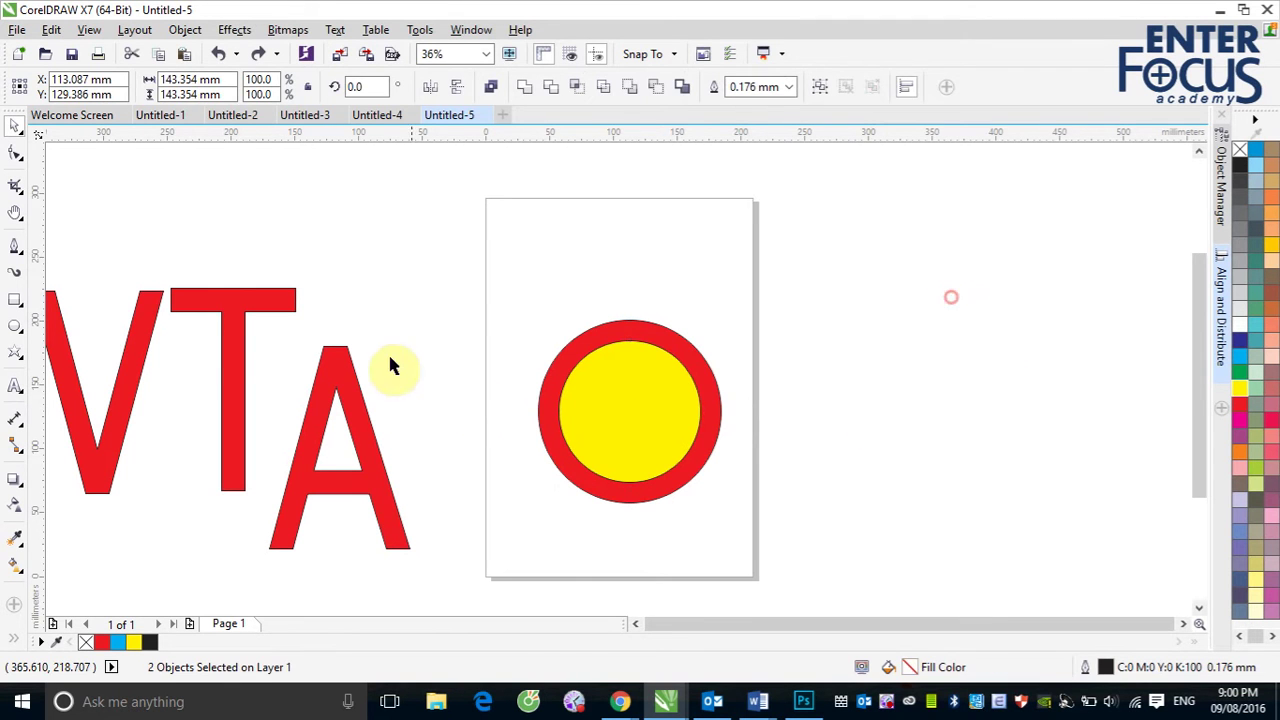
Try Back minus front on the red and yellow circles and undo it
{"action": "left_click_drag", "start_coordinate": [509, 274], "coordinate": [784, 490]}
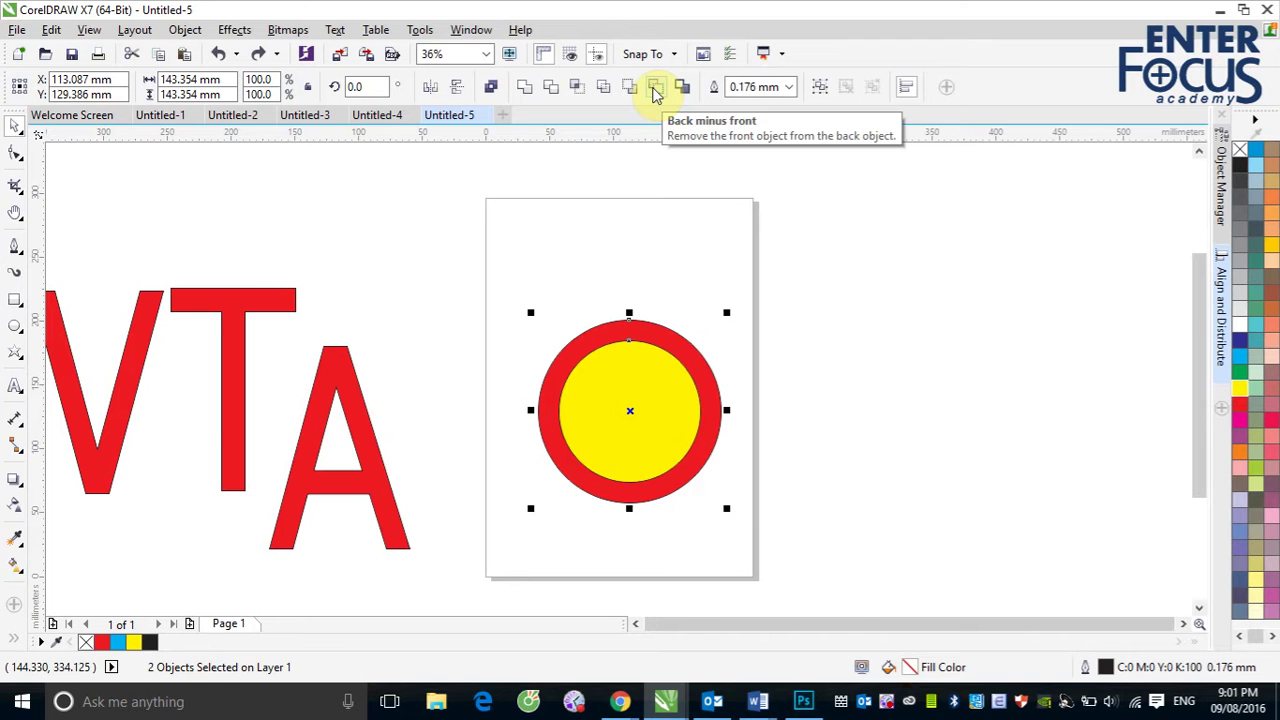
{"action": "left_click", "coordinate": [656, 89]}
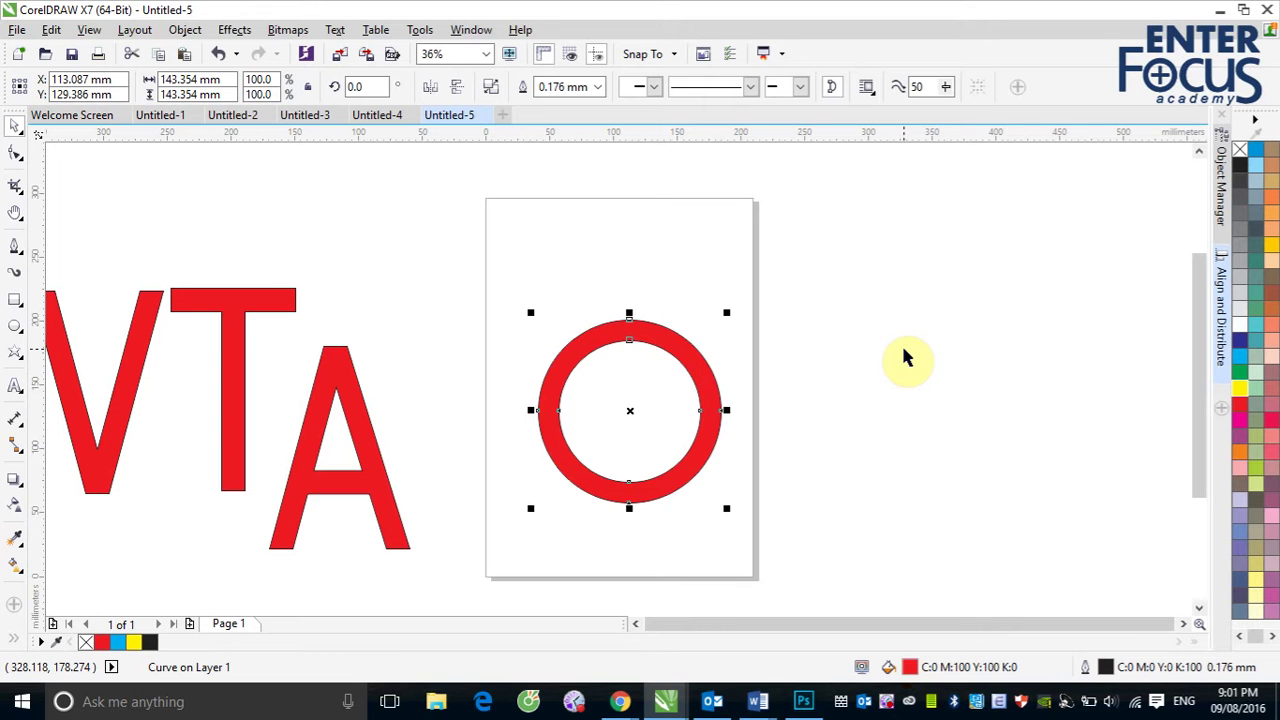
{"action": "key", "text": "ctrl+z"}
Combine the red and yellow circles into a single red ring
{"action": "left_click", "coordinate": [497, 281]}
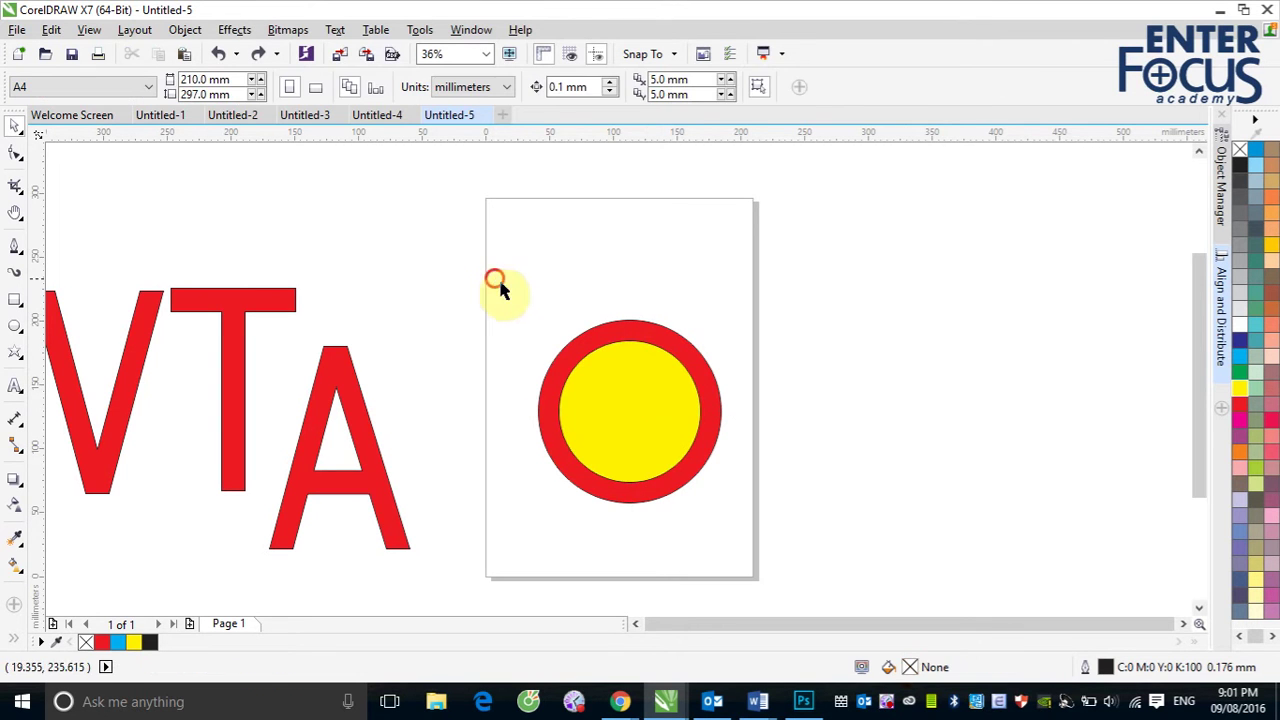
{"action": "left_click_drag", "start_coordinate": [497, 281], "coordinate": [765, 502]}
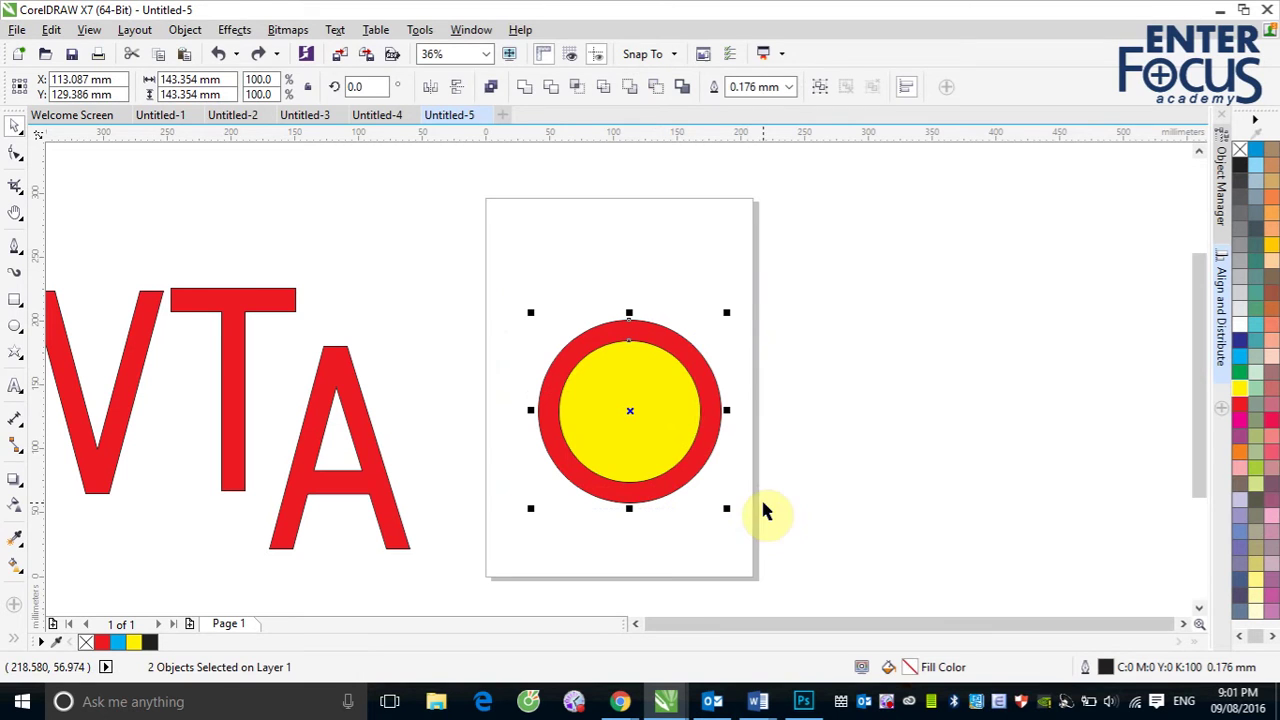
{"action": "left_click", "coordinate": [490, 90]}
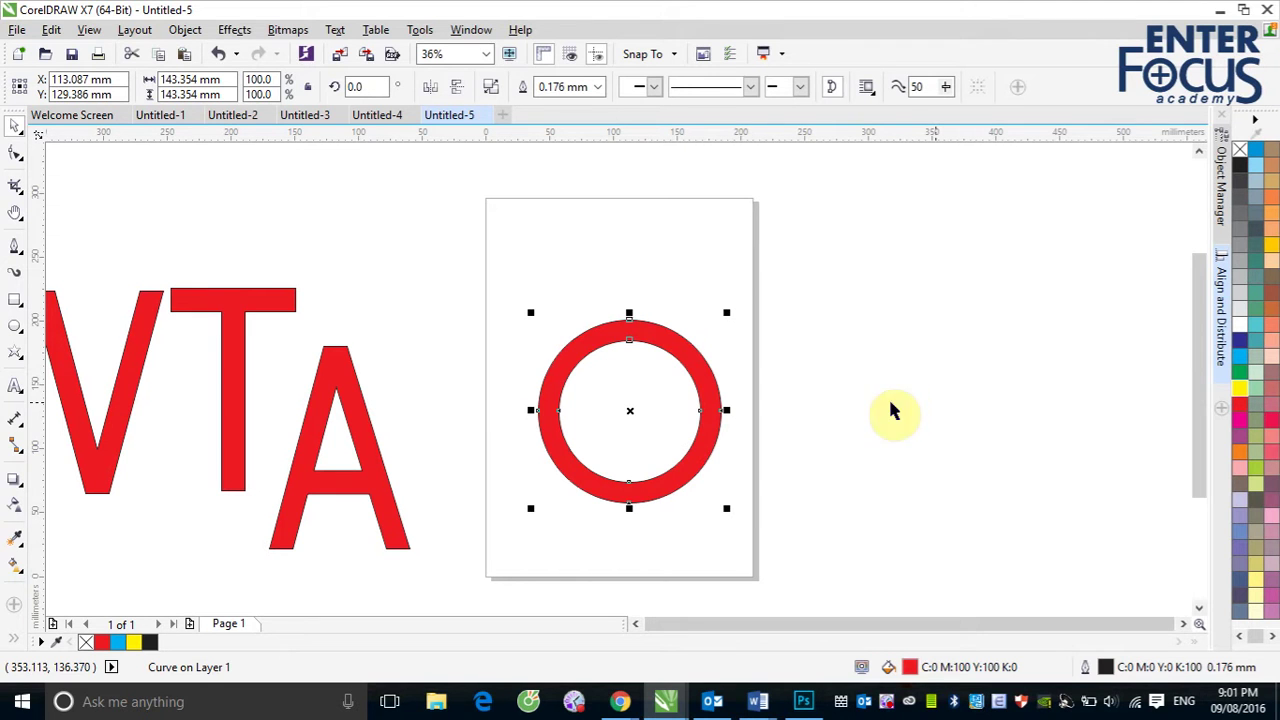
Draw a square about 140 mm wide to the right of the ring and rotate it 45° into a diamond
{"action": "left_click", "coordinate": [15, 300]}
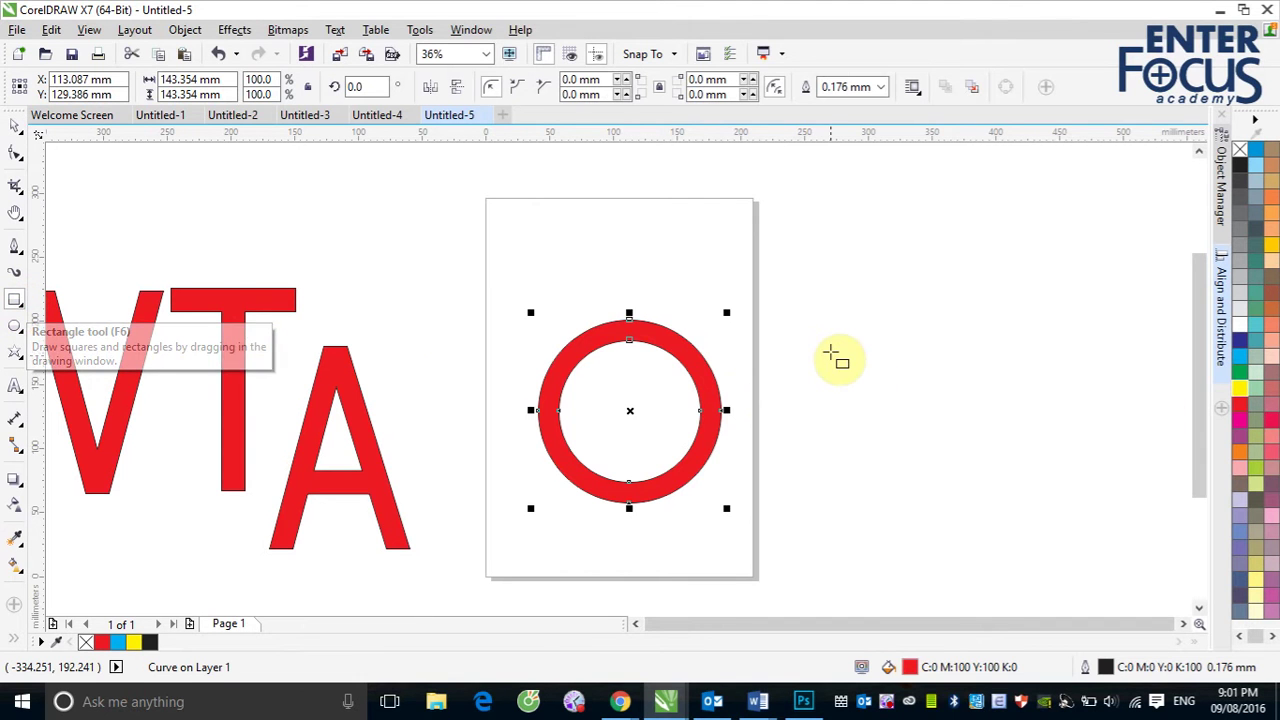
{"action": "left_click_drag", "start_coordinate": [823, 347], "coordinate": [1004, 526]}
{"action": "double_click", "coordinate": [366, 86]}
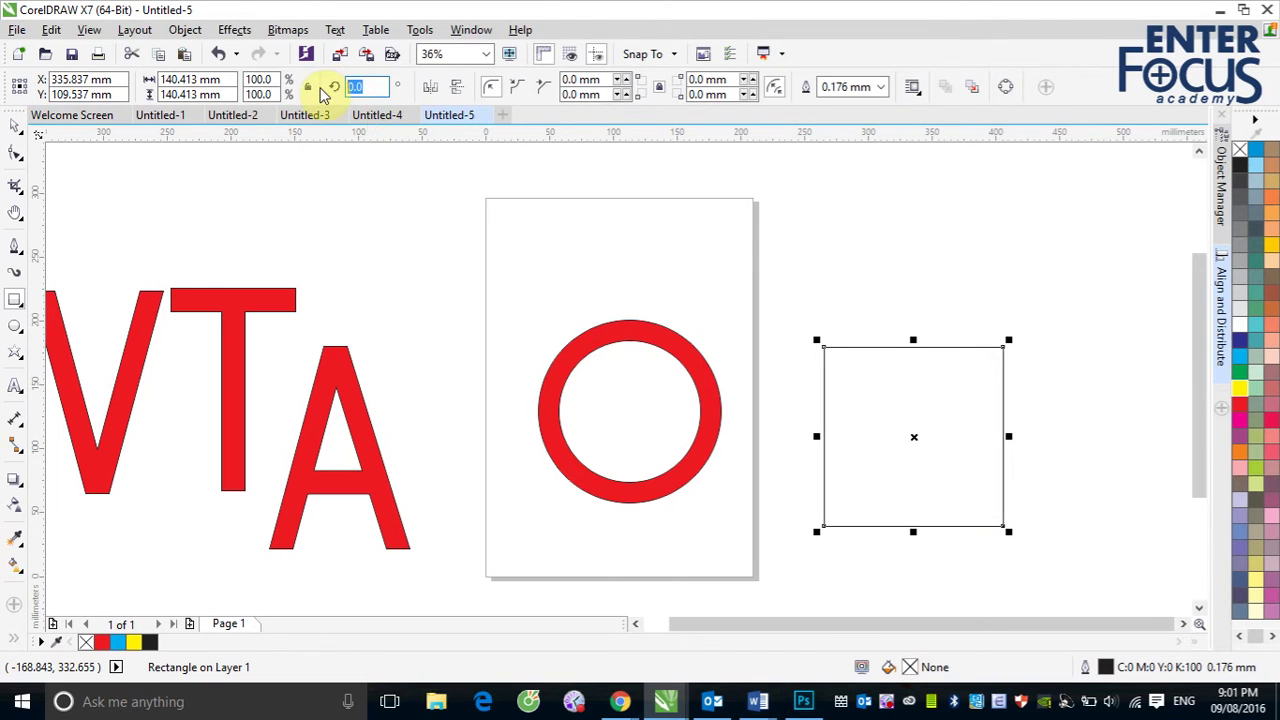
{"action": "type", "text": "45"}
{"action": "key", "text": "Return"}
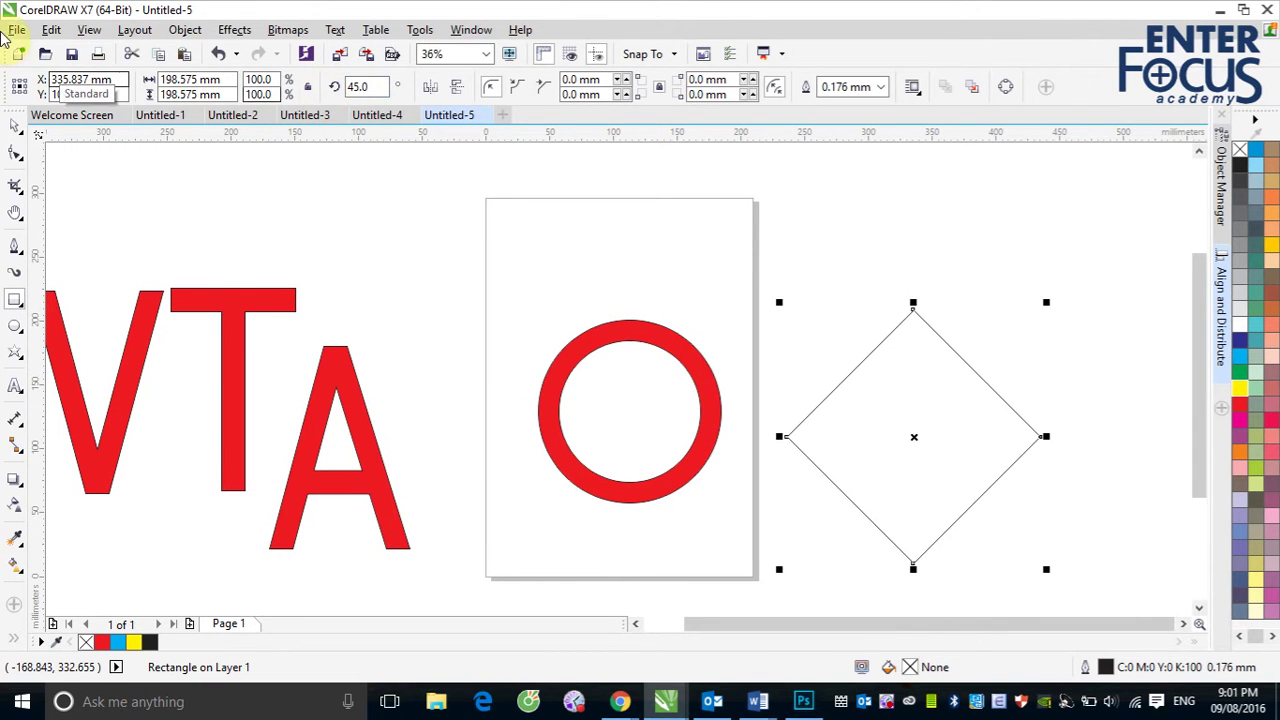
Align the diamond and the ring along their common horizontal centre line
{"action": "left_click", "coordinate": [13, 127]}
{"action": "left_click_drag", "start_coordinate": [457, 257], "coordinate": [1100, 594]}
{"action": "key", "text": "e"}
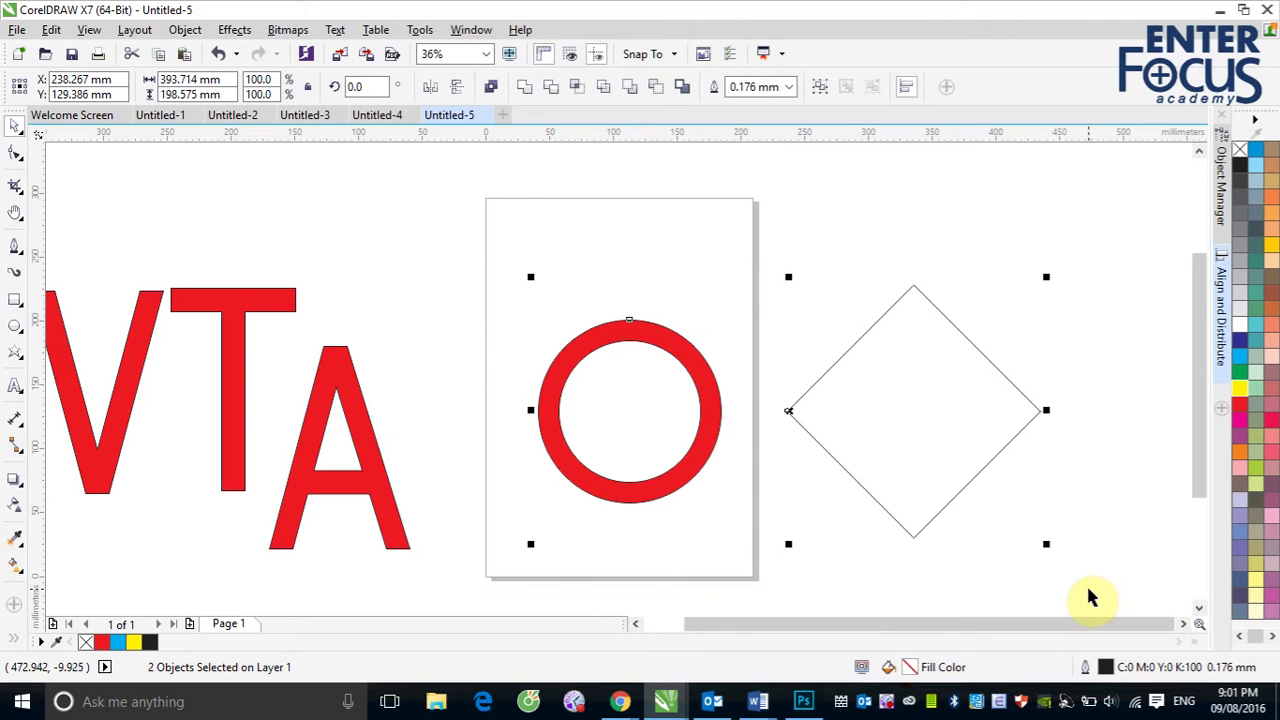
{"action": "left_click", "coordinate": [992, 236]}
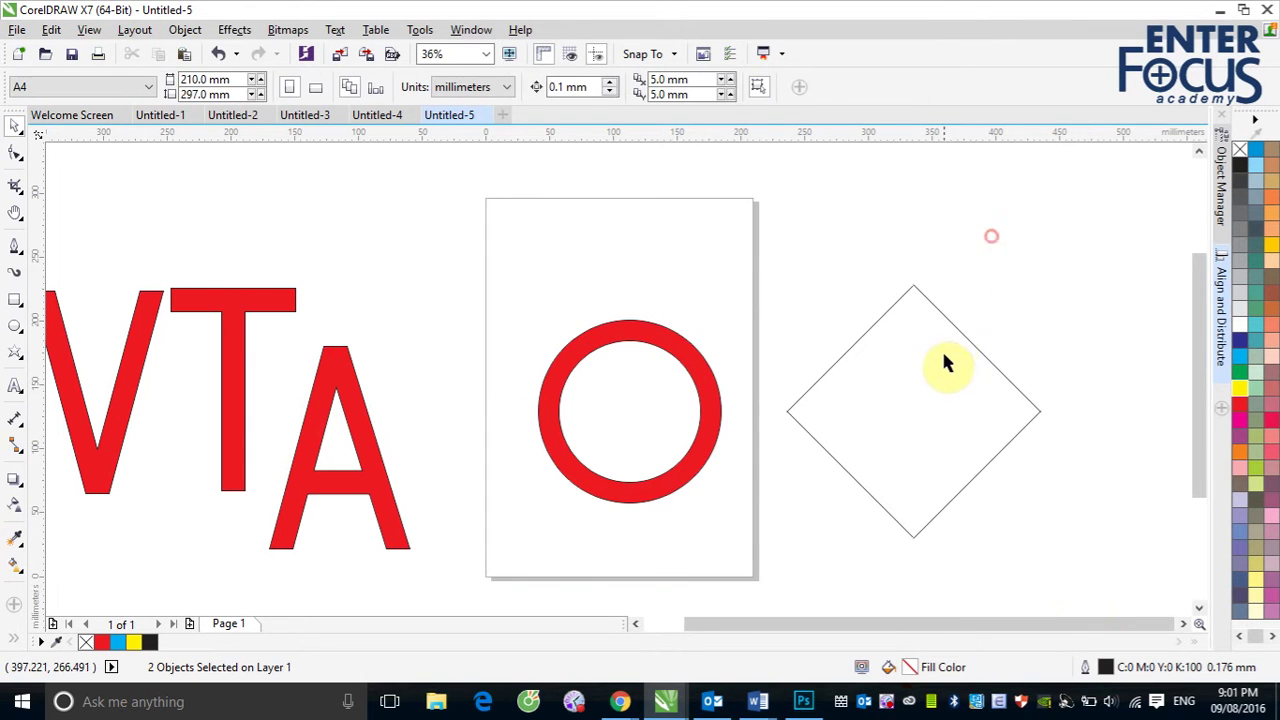
Move the diamond left over the ring's right side and cut it from the ring with Back minus front to form a C
{"action": "left_click", "coordinate": [952, 326]}
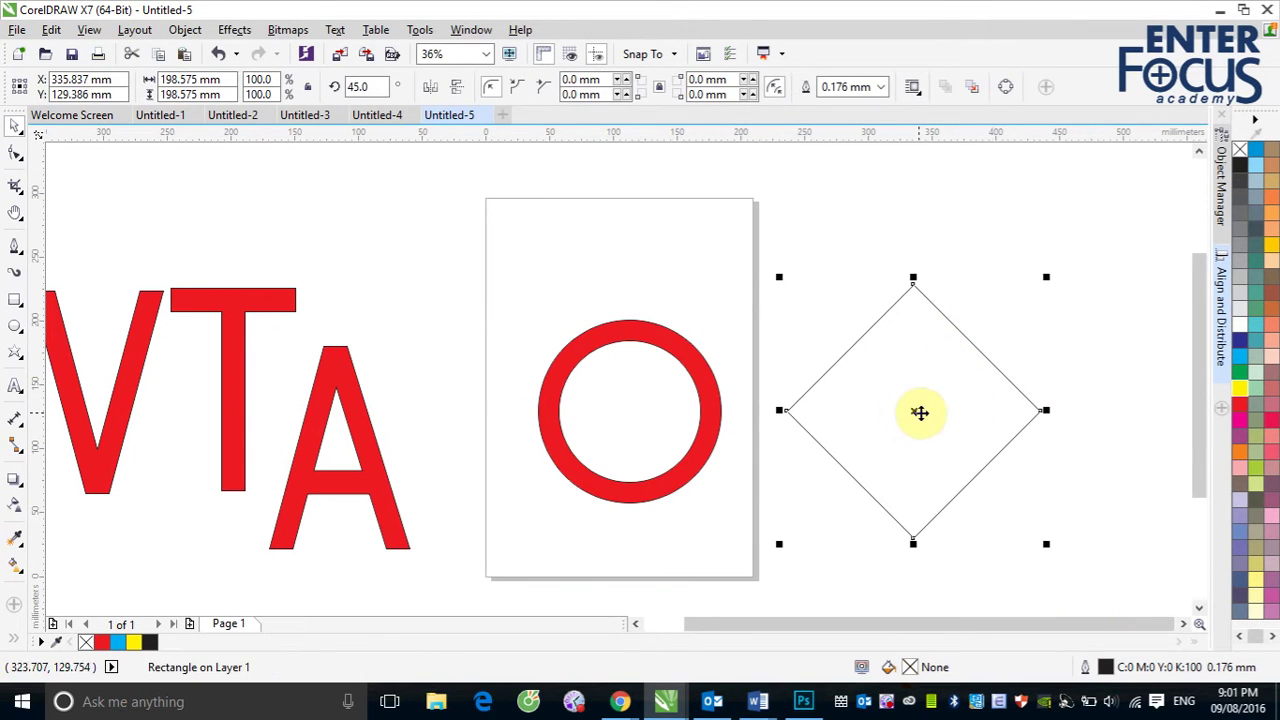
{"action": "left_click_drag", "start_coordinate": [914, 411], "coordinate": [753, 413]}
{"action": "left_click", "coordinate": [655, 335], "text": "shift"}
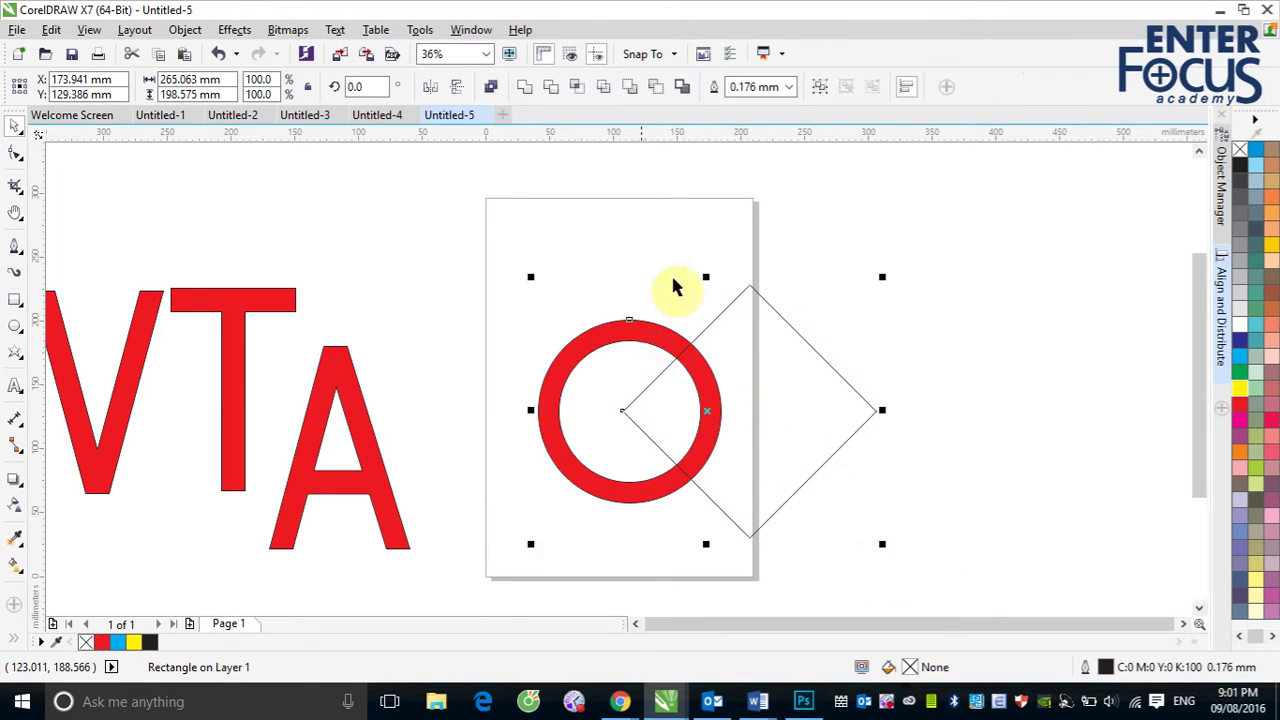
{"action": "left_click", "coordinate": [655, 90]}
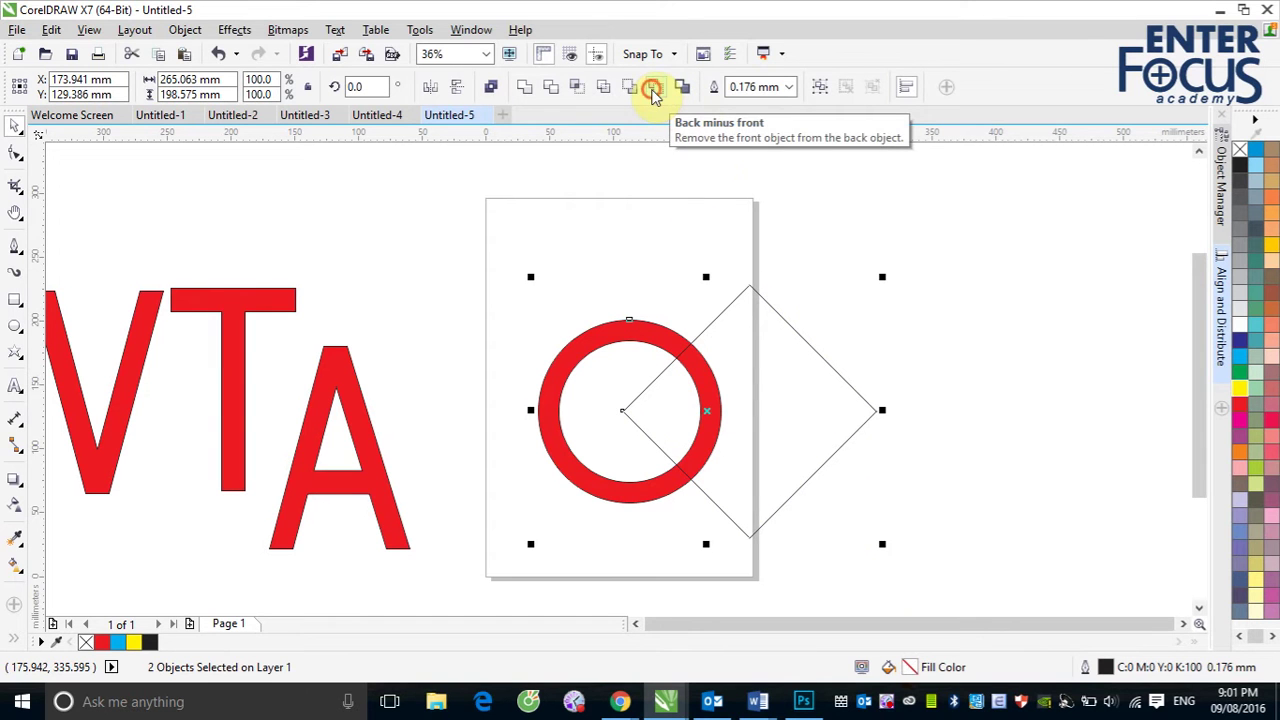
{"action": "left_click", "coordinate": [912, 345]}
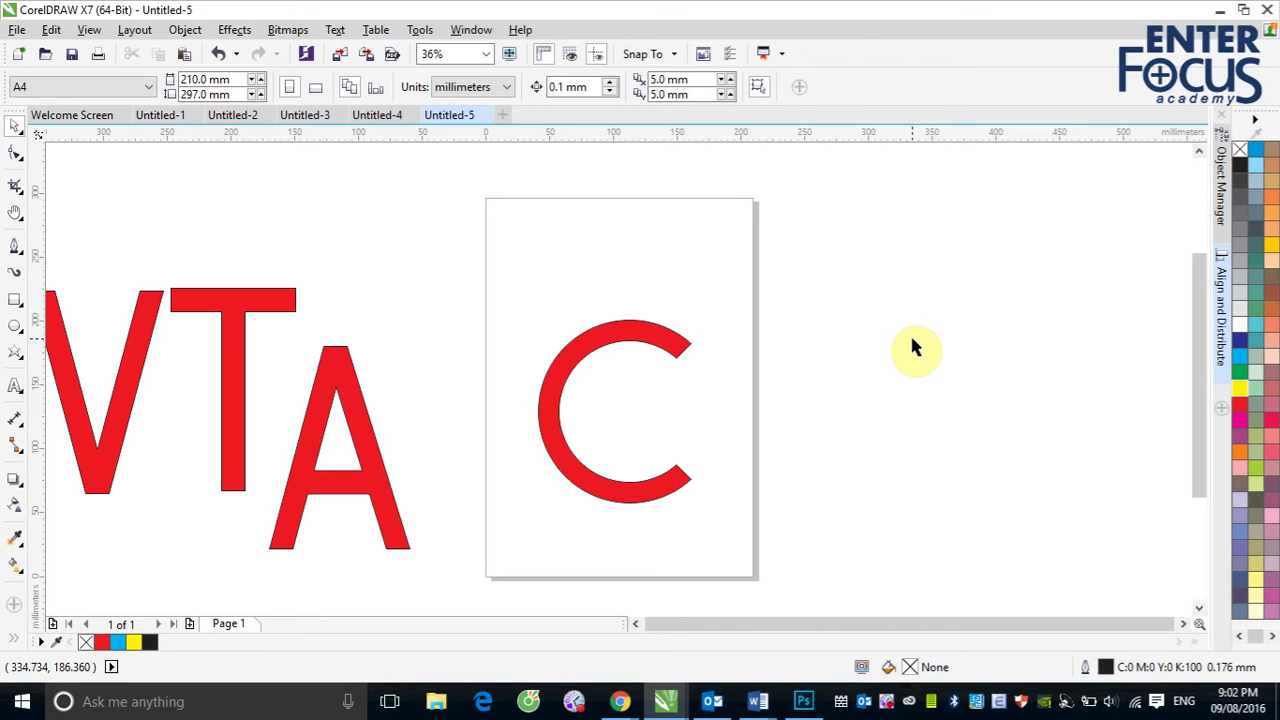
Paste the copied red vertical bar and move it to the empty area right of the page
{"action": "left_click", "coordinate": [15, 325]}
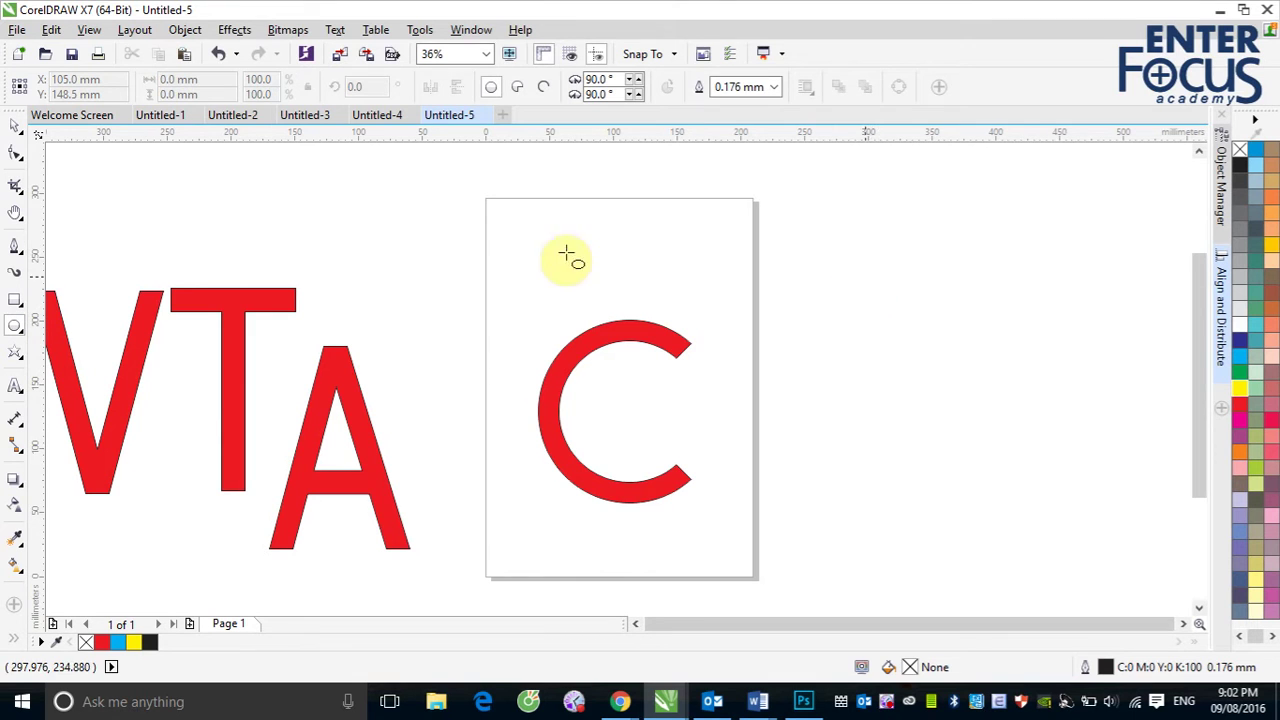
{"action": "left_click", "coordinate": [15, 124]}
{"action": "key", "text": "ctrl+v"}
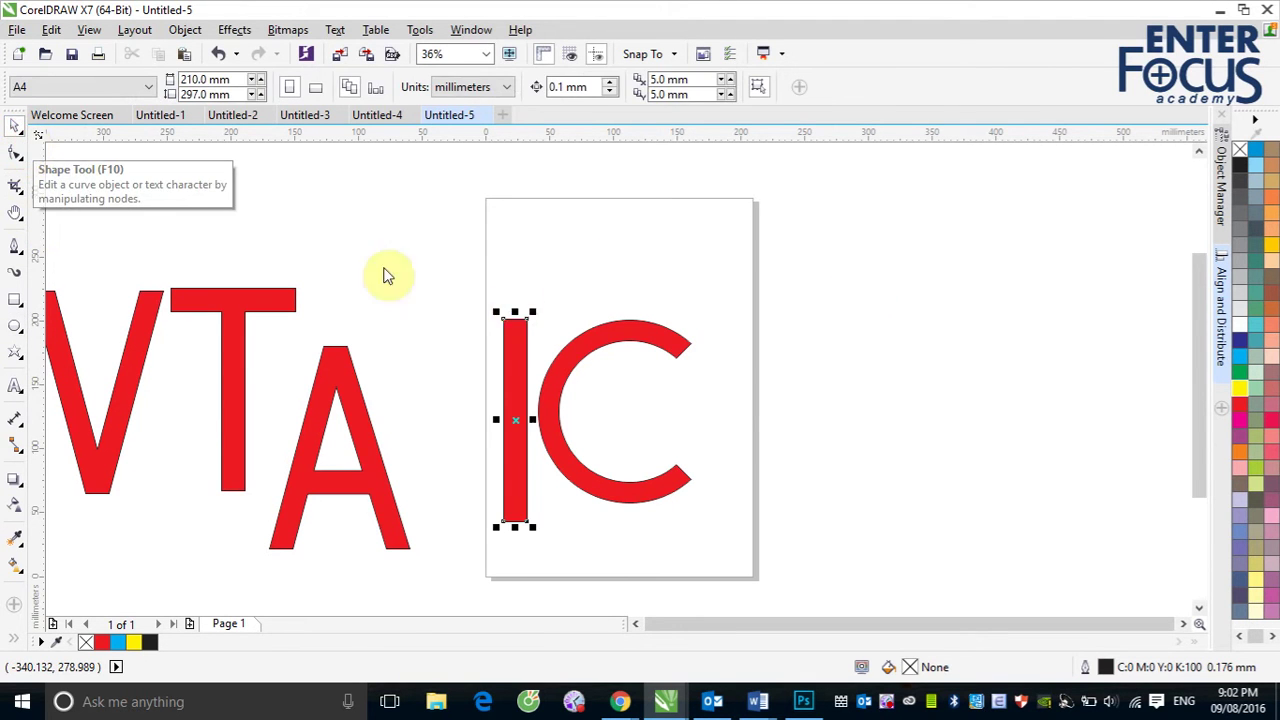
{"action": "left_click", "coordinate": [503, 414]}
{"action": "left_click", "coordinate": [515, 367]}
{"action": "left_click_drag", "start_coordinate": [515, 367], "coordinate": [866, 358]}
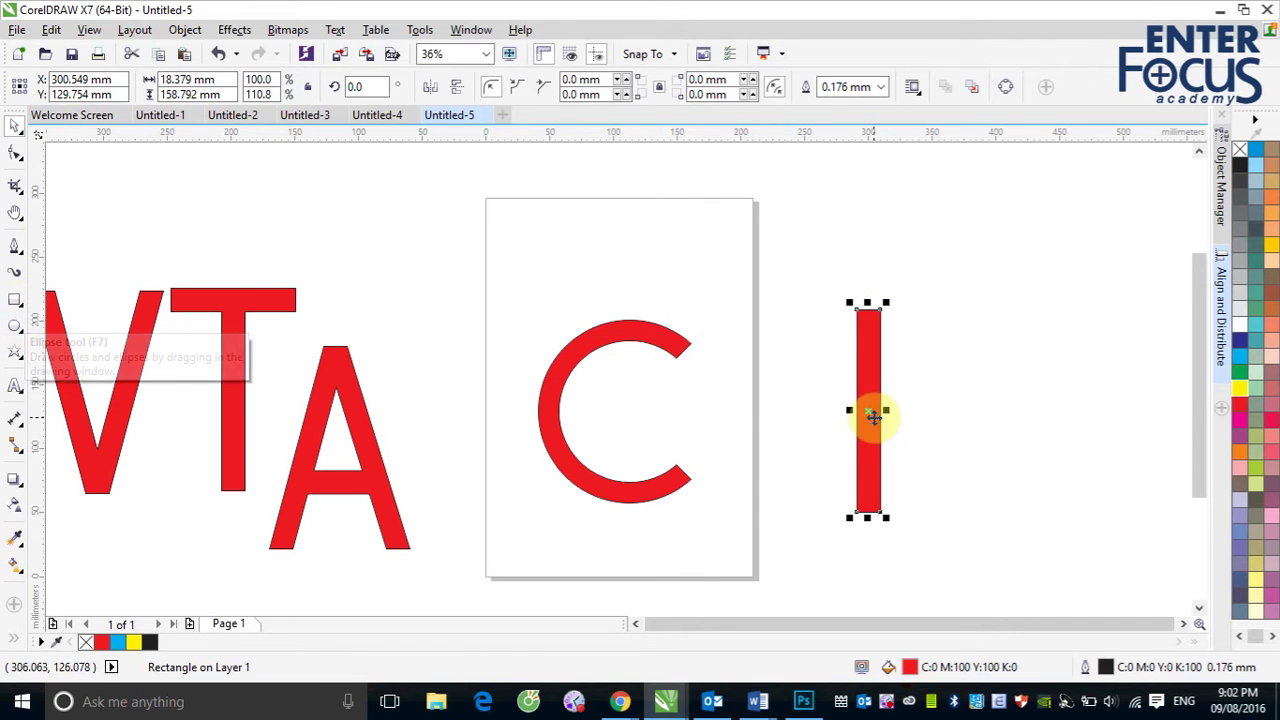
Duplicate the red bar twice to its right and rotate the two copies by 90°
{"action": "left_click_drag", "start_coordinate": [857, 423], "coordinate": [991, 443]}
{"action": "right_click", "coordinate": [943, 443]}
{"action": "left_click_drag", "start_coordinate": [928, 268], "coordinate": [1063, 537]}
{"action": "left_click", "coordinate": [352, 87]}
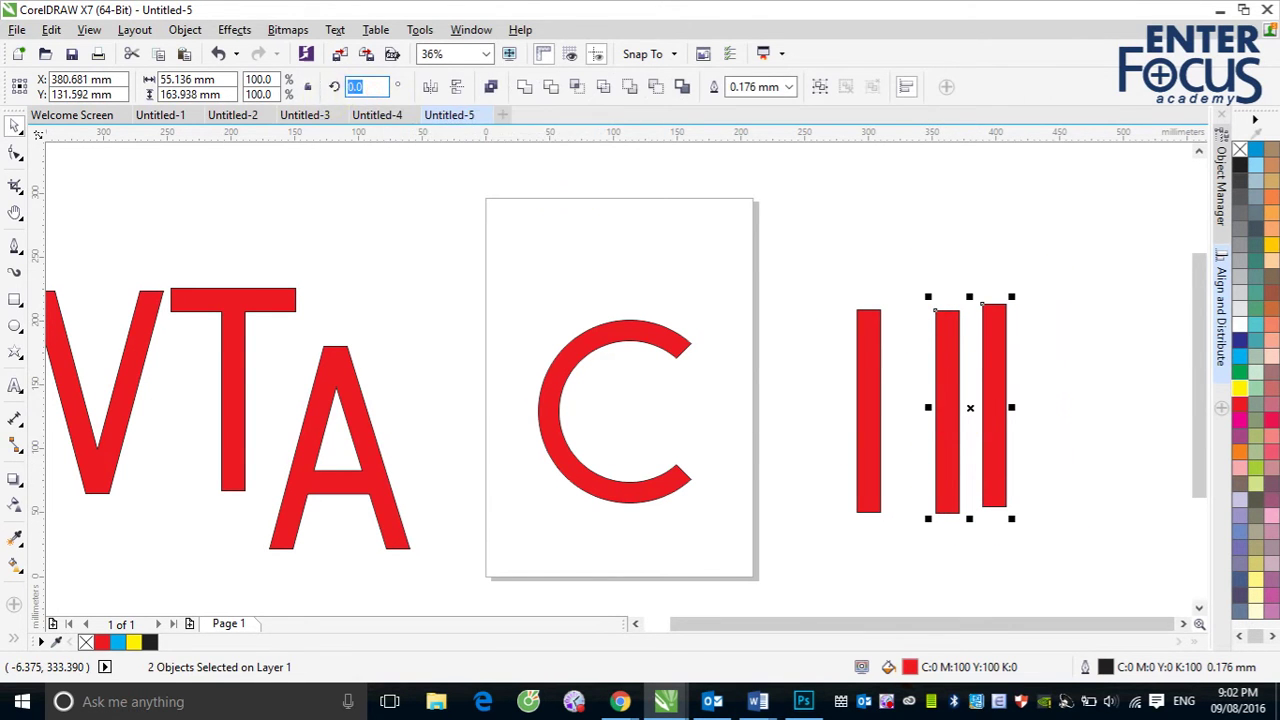
{"action": "type", "text": "90"}
{"action": "key", "text": "Return"}
Align one horizontal bar to the upright's top-left corner and the other to its left edge at mid-height
{"action": "left_click_drag", "start_coordinate": [923, 386], "coordinate": [866, 350]}
{"action": "left_click", "coordinate": [870, 340], "text": "shift"}
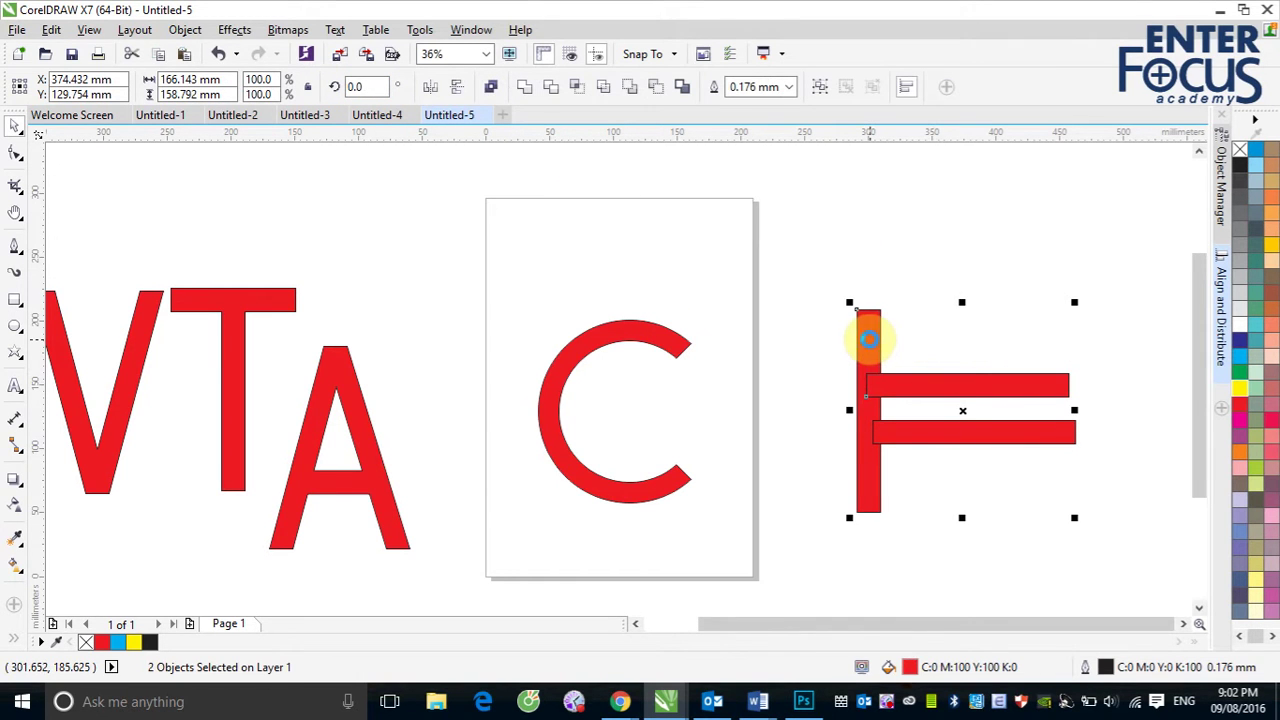
{"action": "key", "text": "t"}
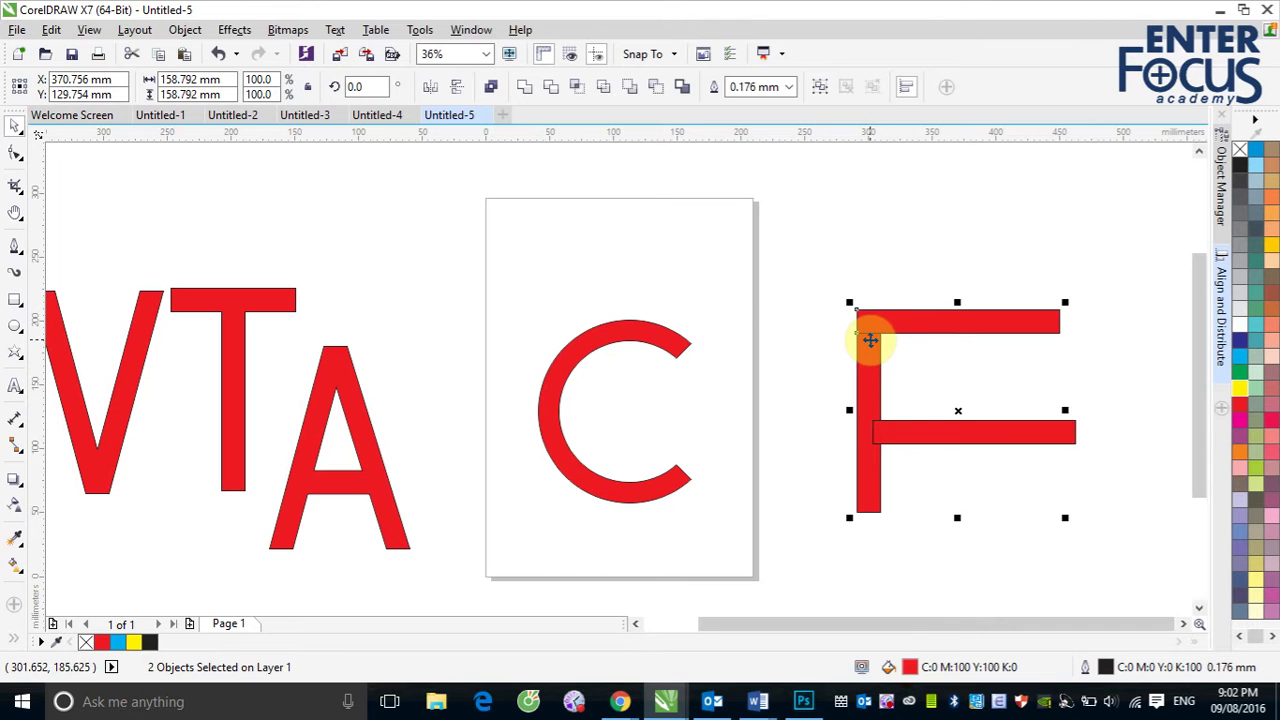
{"action": "left_click", "coordinate": [910, 432]}
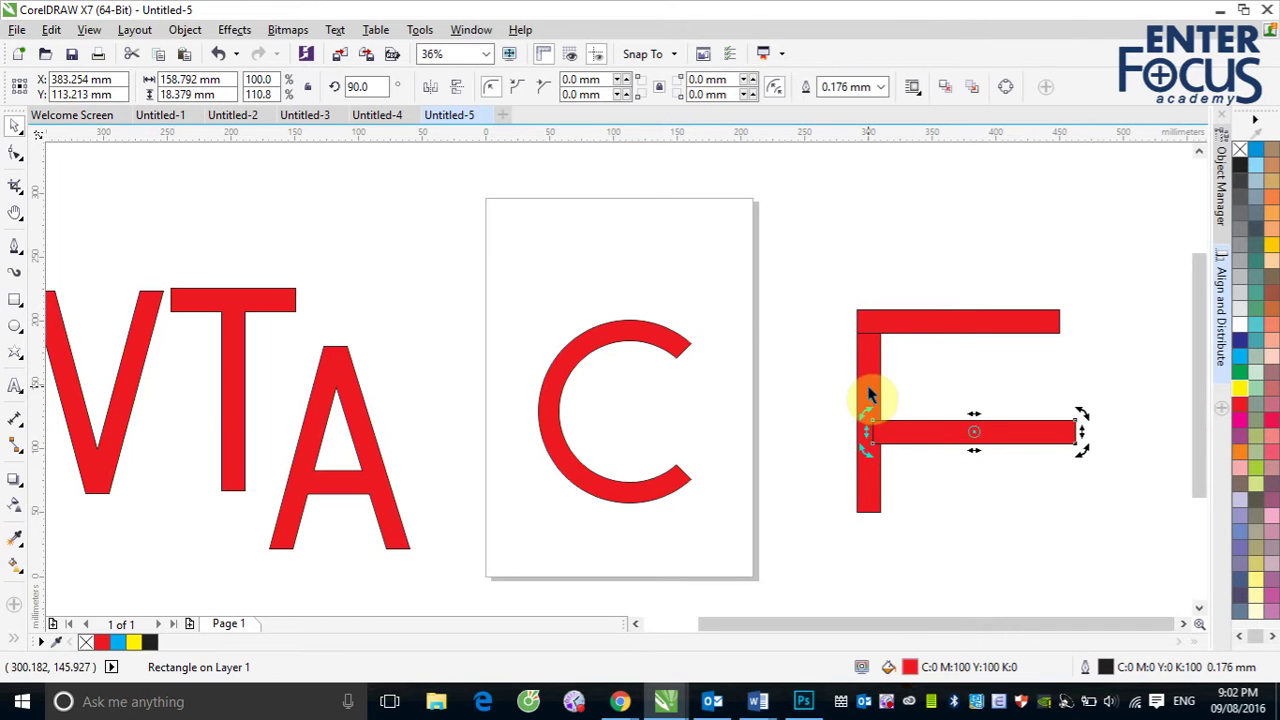
{"action": "left_click", "coordinate": [868, 387], "text": "shift"}
{"action": "key", "text": "e"}
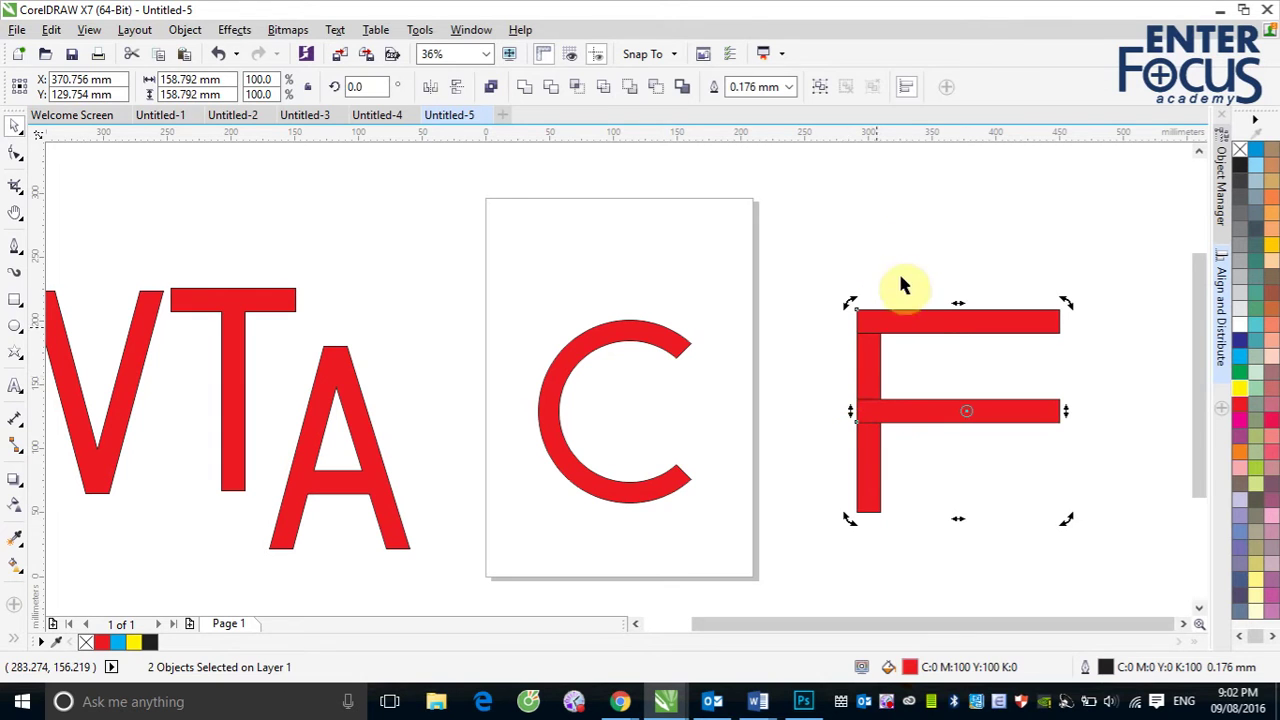
Shorten both horizontal bars together from their right ends to about 49 mm long
{"action": "left_click", "coordinate": [908, 228]}
{"action": "left_click", "coordinate": [1019, 330]}
{"action": "left_click", "coordinate": [1029, 423], "text": "shift"}
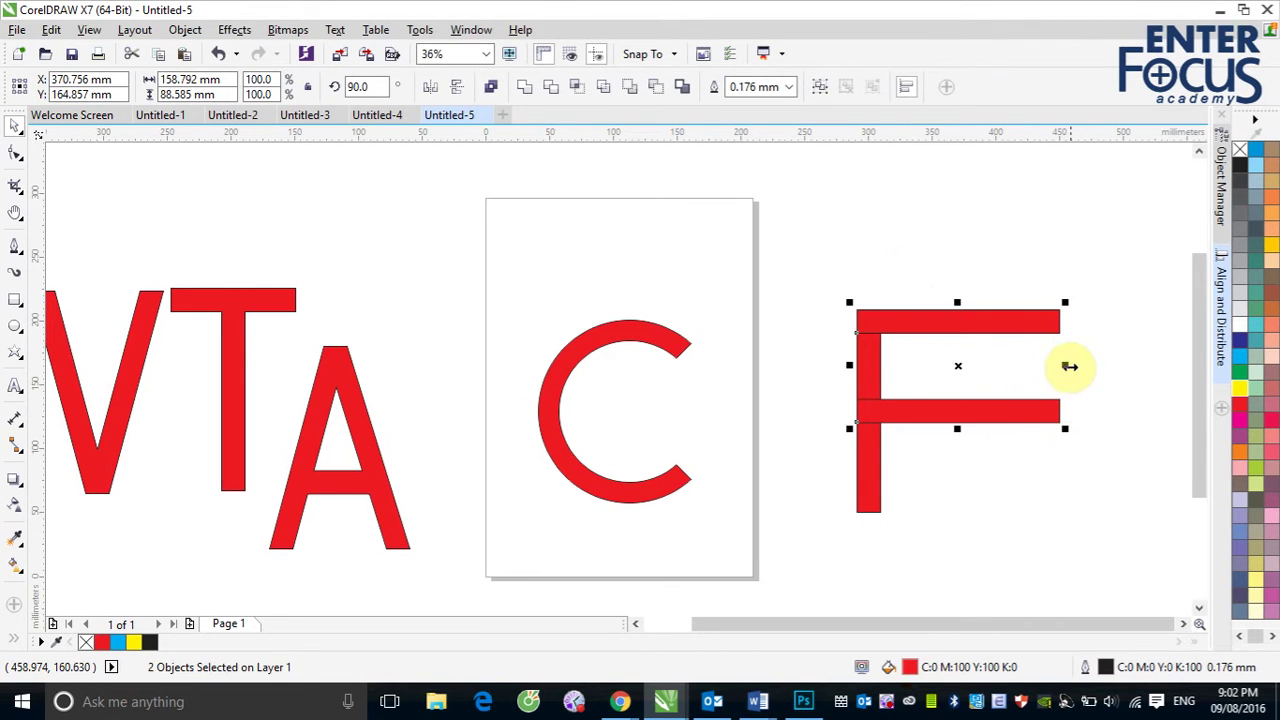
{"action": "left_click_drag", "start_coordinate": [1066, 363], "coordinate": [927, 364]}
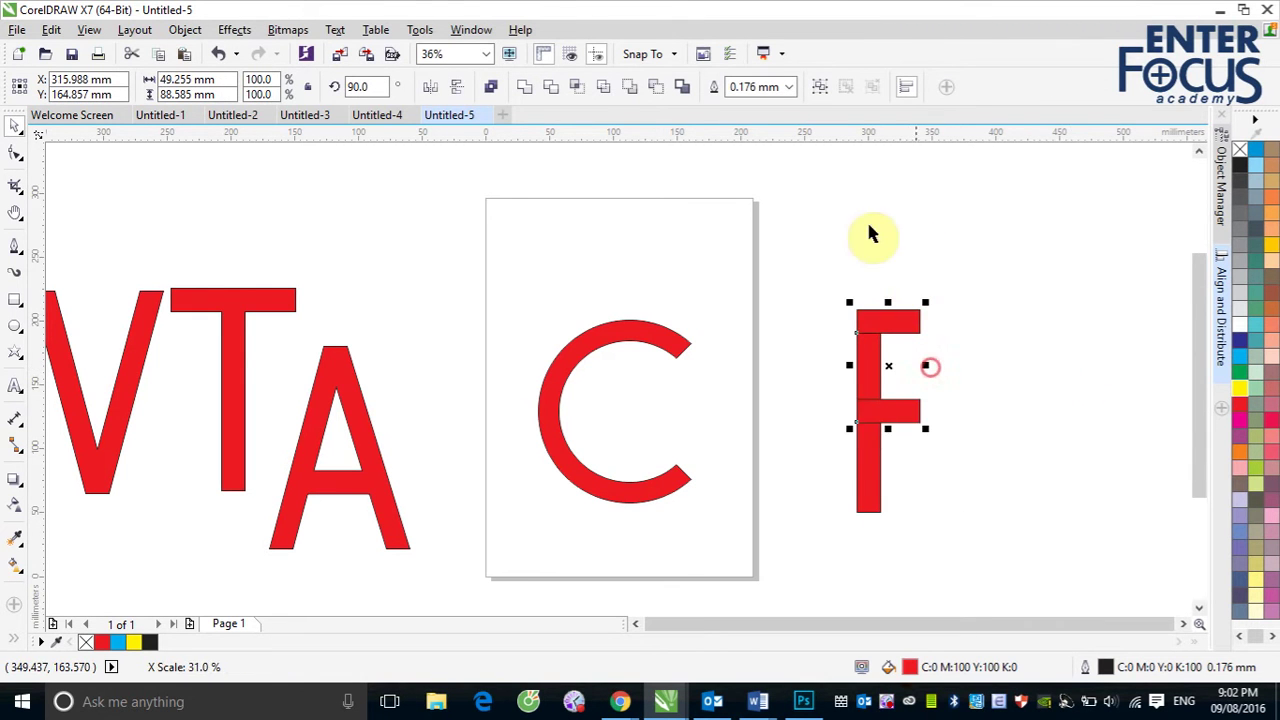
{"action": "left_click", "coordinate": [826, 243]}
Draw a circle about 87 mm in diameter centred at the arms' right ends, spanning the outer edges of both arms
{"action": "left_click", "coordinate": [14, 325]}
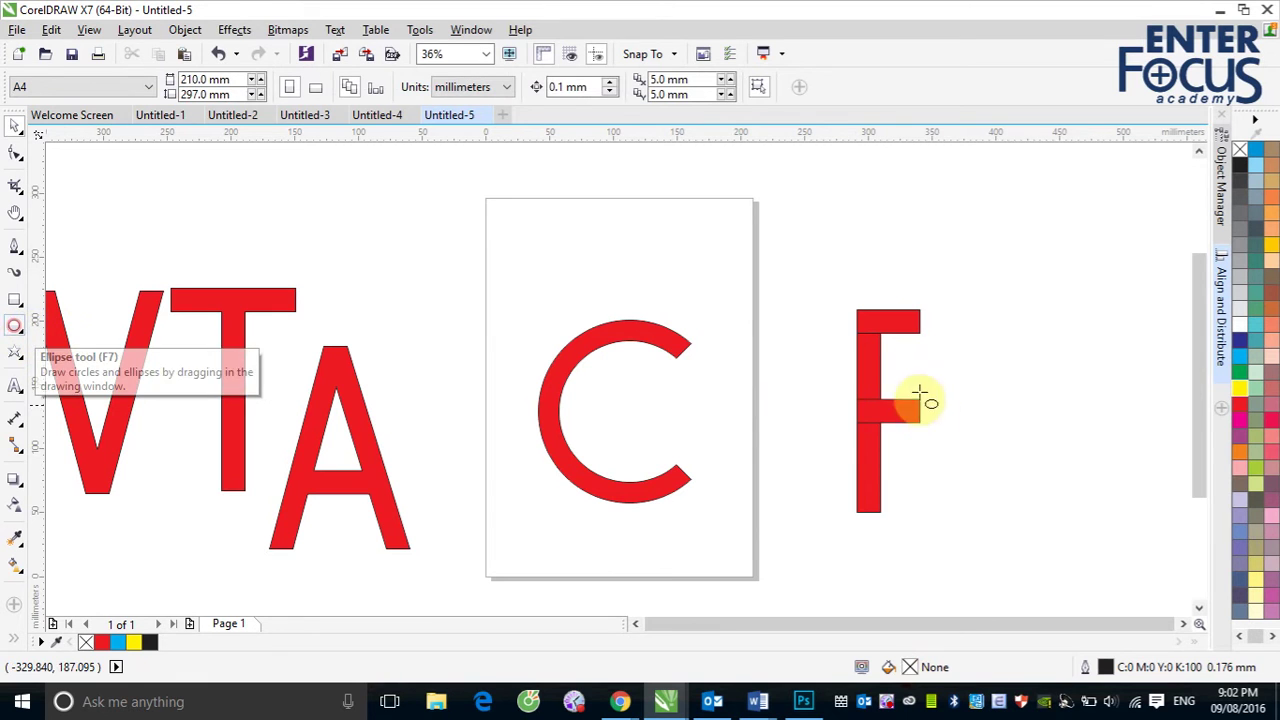
{"action": "mouse_move", "coordinate": [940, 318]}
{"action": "left_mouse_down"}
{"action": "mouse_move", "coordinate": [1051, 456]}
{"action": "mouse_move", "coordinate": [1034, 430]}
{"action": "mouse_move", "coordinate": [1013, 430]}
{"action": "left_mouse_up"}
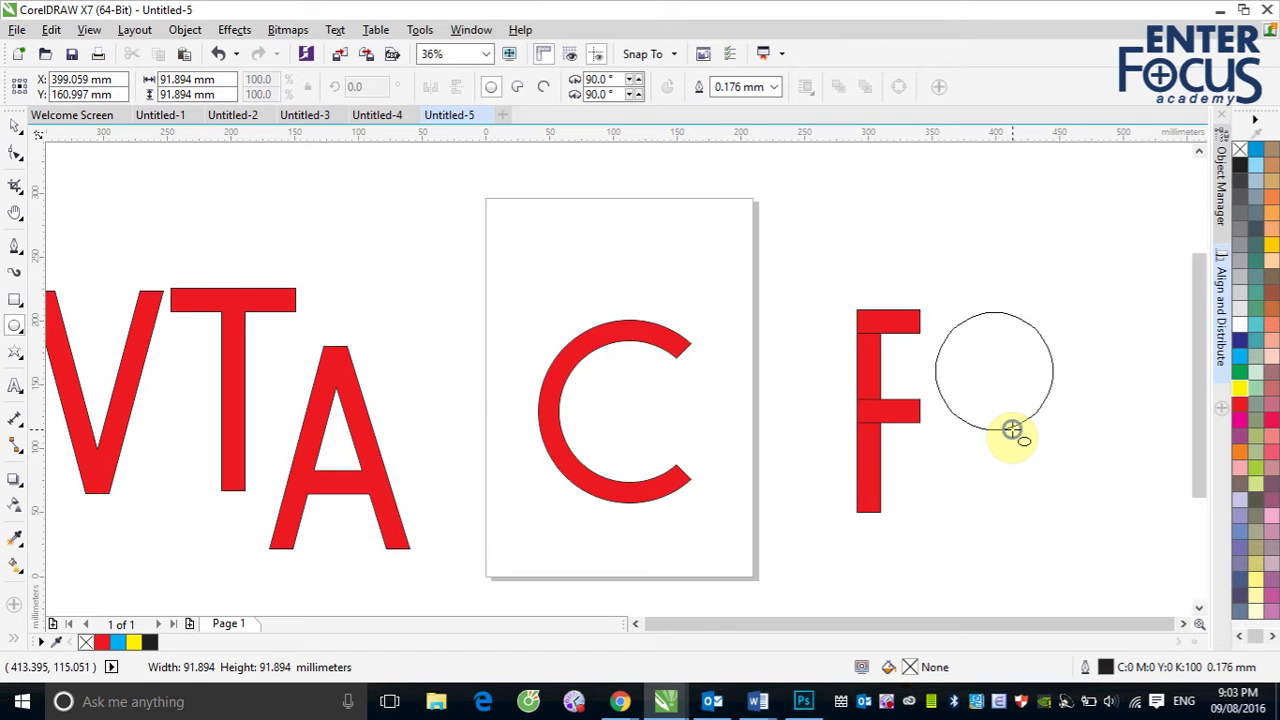
{"action": "left_click_drag", "start_coordinate": [1013, 430], "coordinate": [976, 420]}
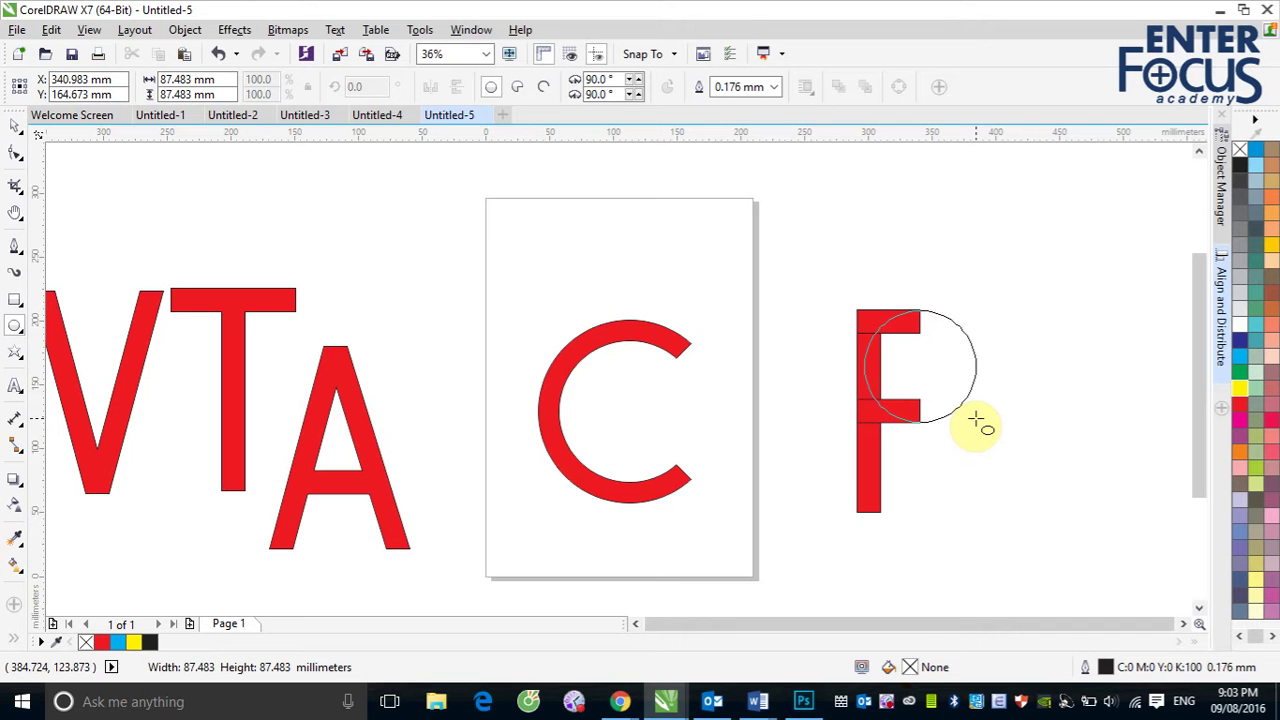
{"action": "left_click_drag", "start_coordinate": [976, 420], "coordinate": [976, 421]}
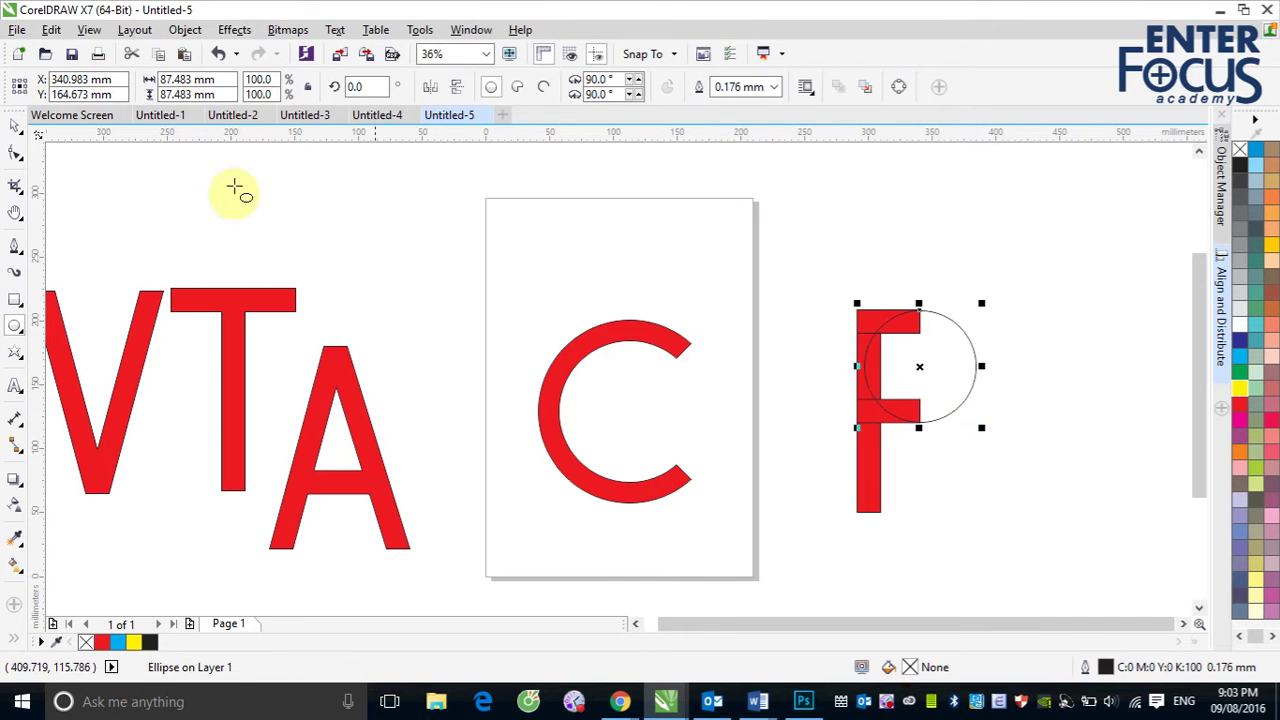
Align the circle's top edge with the upper arm and the lower arm's bottom edge with the circle's bottom
{"action": "left_click", "coordinate": [13, 135]}
{"action": "left_click", "coordinate": [866, 223]}
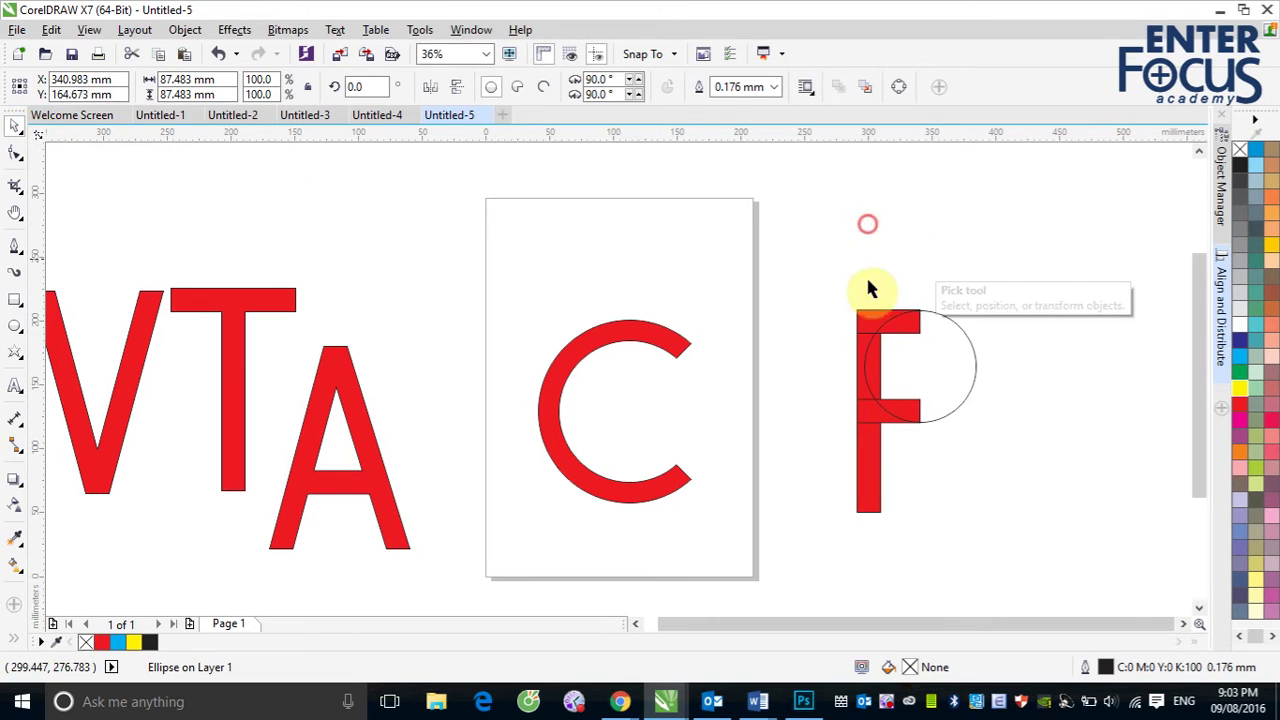
{"action": "left_click", "coordinate": [874, 321]}
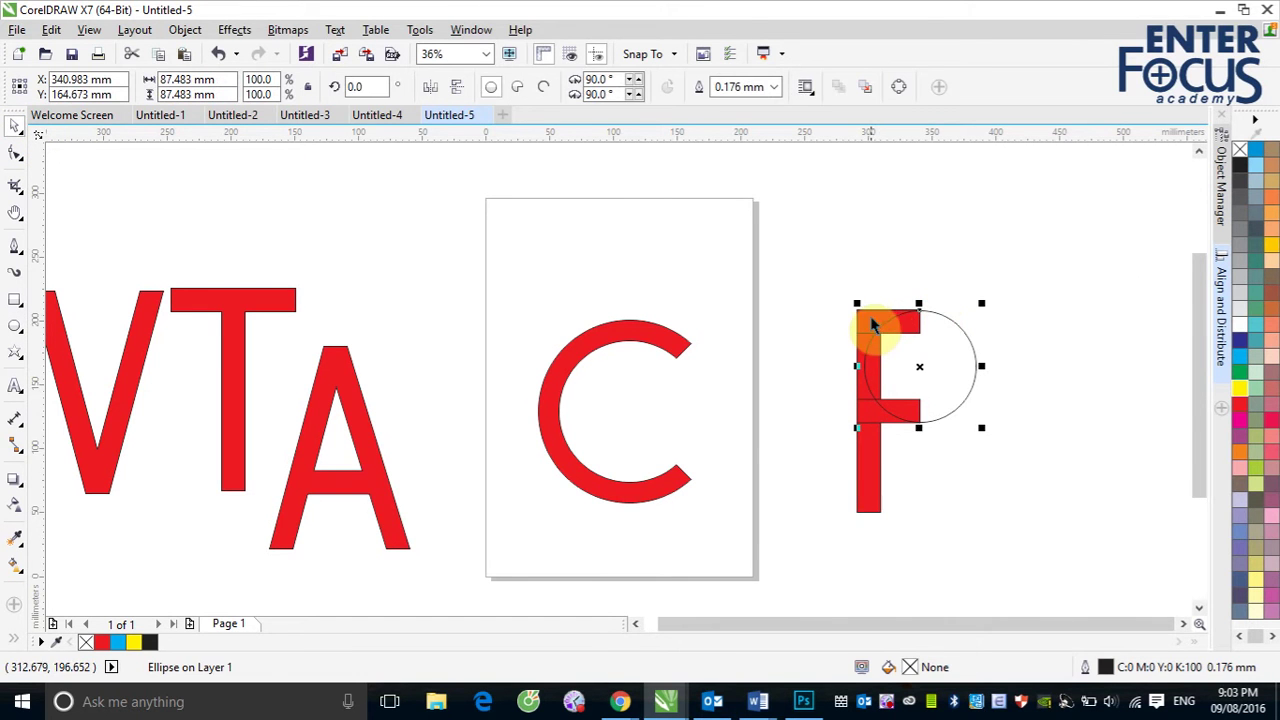
{"action": "left_click", "coordinate": [887, 315], "text": "shift"}
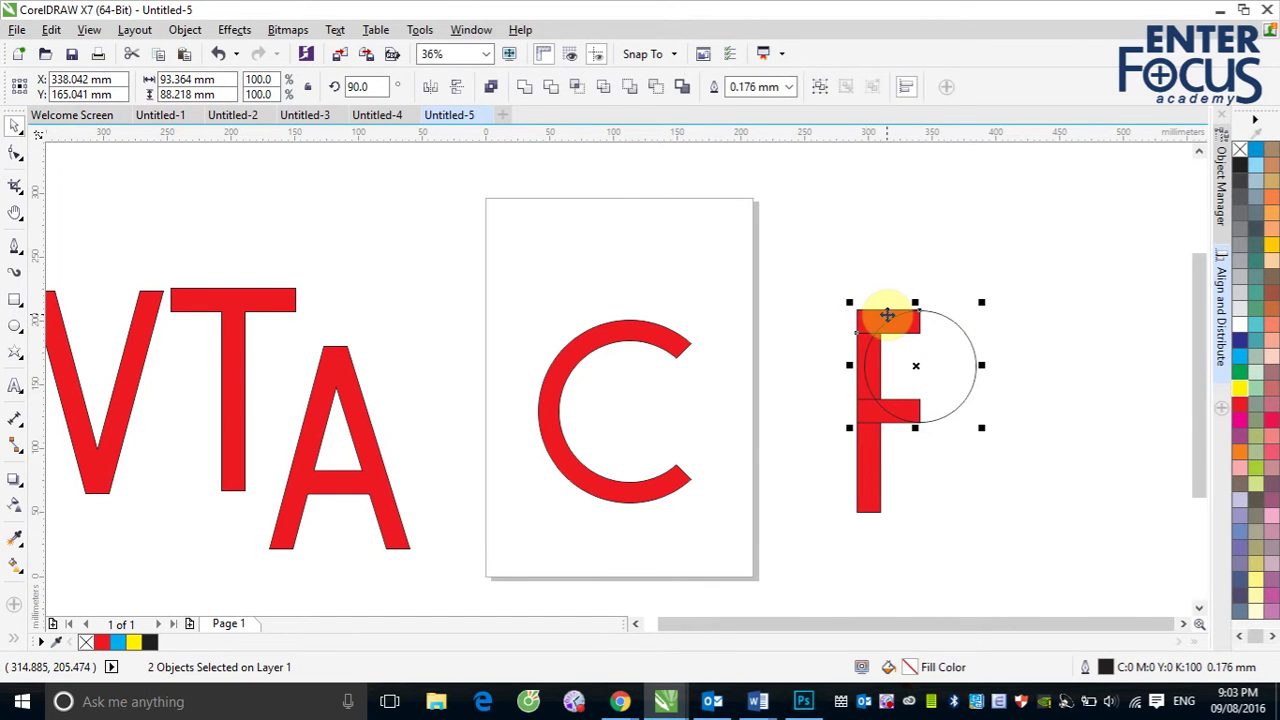
{"action": "key", "text": "t"}
{"action": "left_click", "coordinate": [1006, 451]}
{"action": "left_click", "coordinate": [871, 434]}
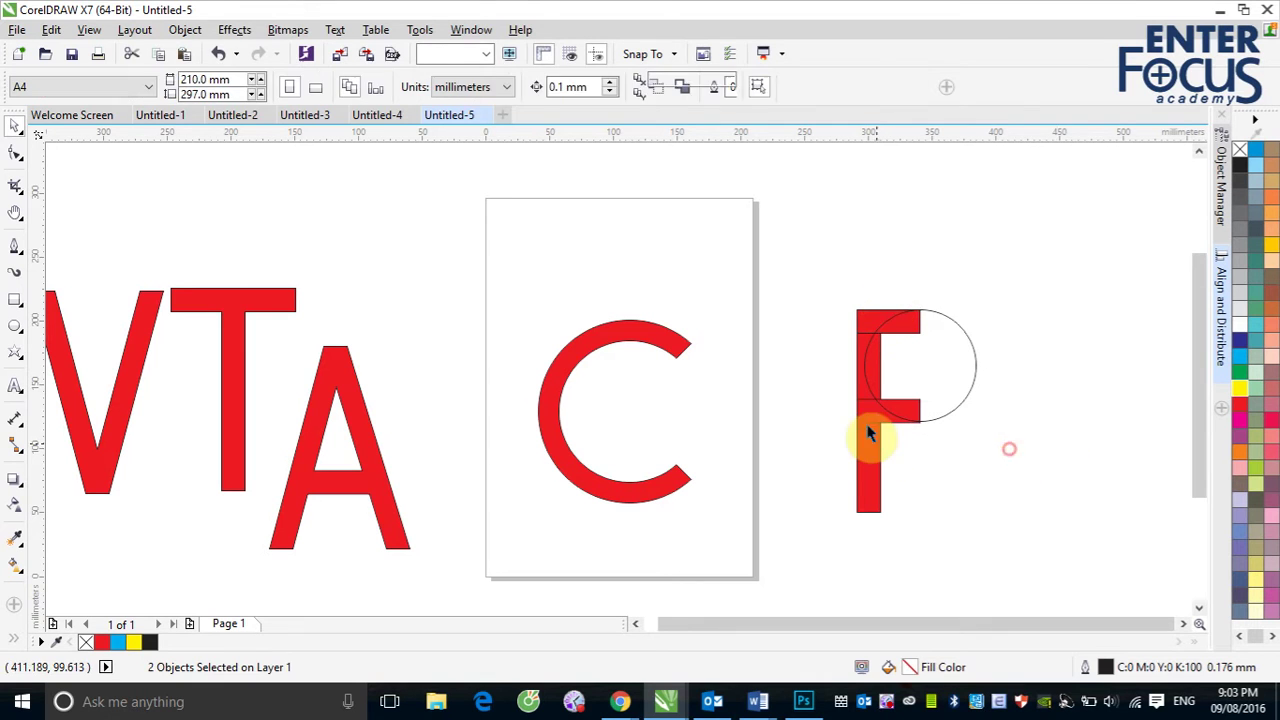
{"action": "left_click", "coordinate": [972, 390], "text": "shift"}
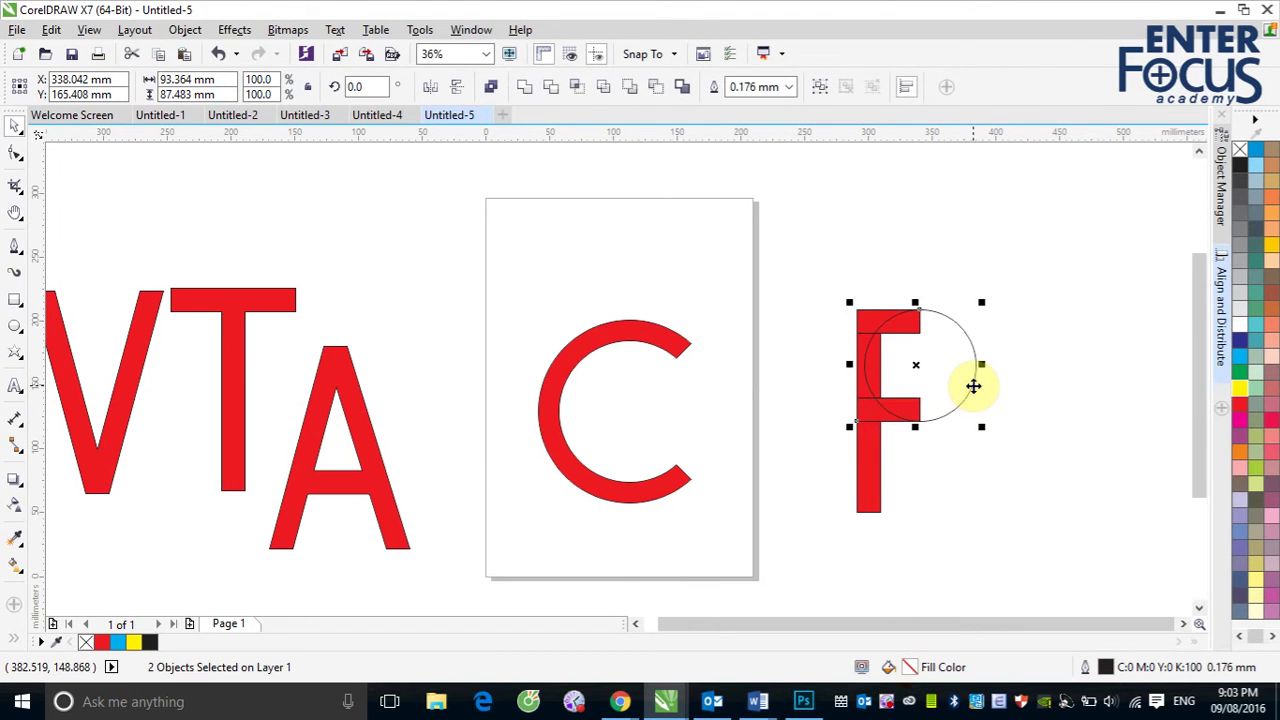
{"action": "left_click", "coordinate": [1029, 280]}
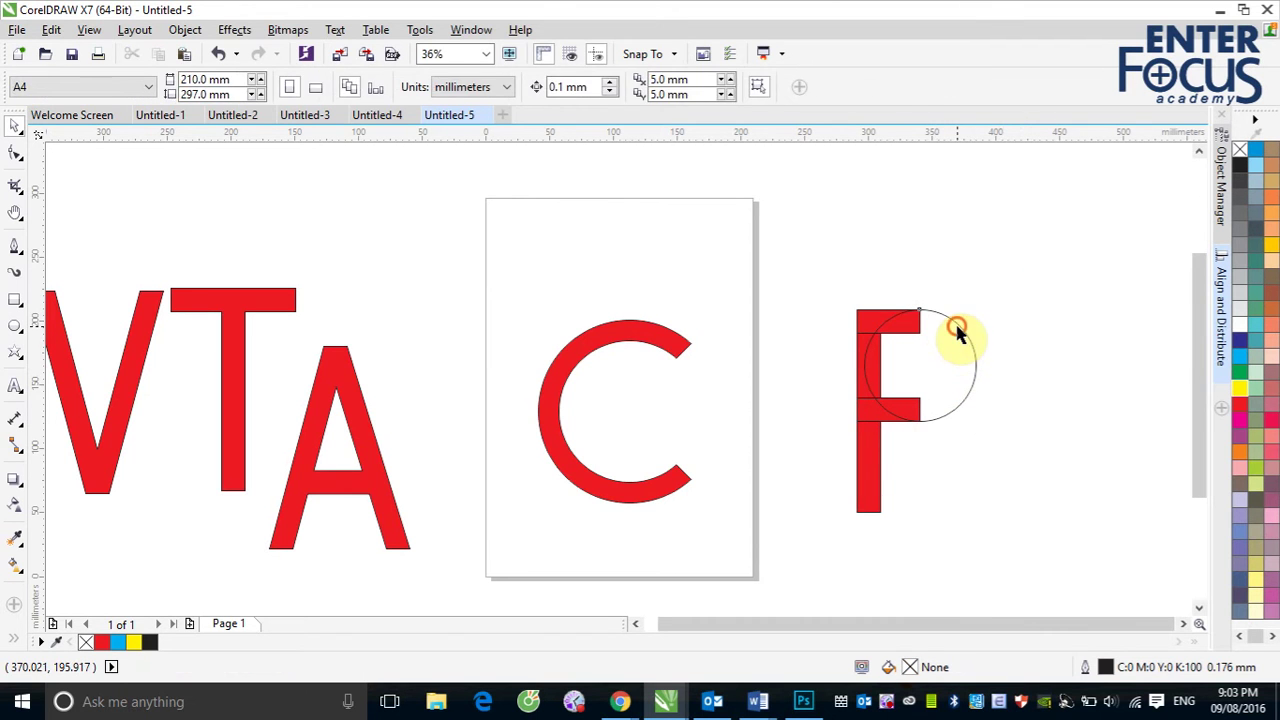
Create a concentric copy of the circle scaled to about 58%, touching the inner edges of both arms
{"action": "left_click", "coordinate": [957, 334]}
{"action": "left_click_drag", "start_coordinate": [980, 300], "coordinate": [962, 328]}
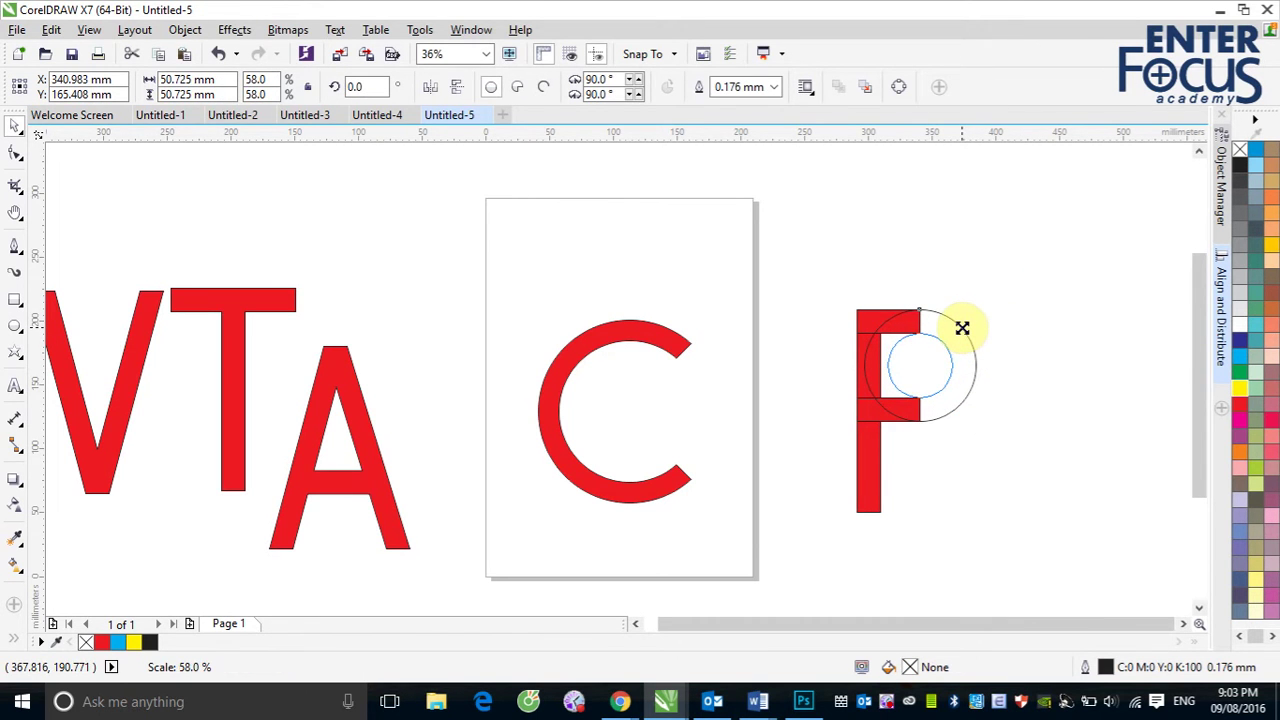
{"action": "left_click_drag", "start_coordinate": [962, 328], "coordinate": [965, 330]}
{"action": "left_click", "coordinate": [979, 319]}
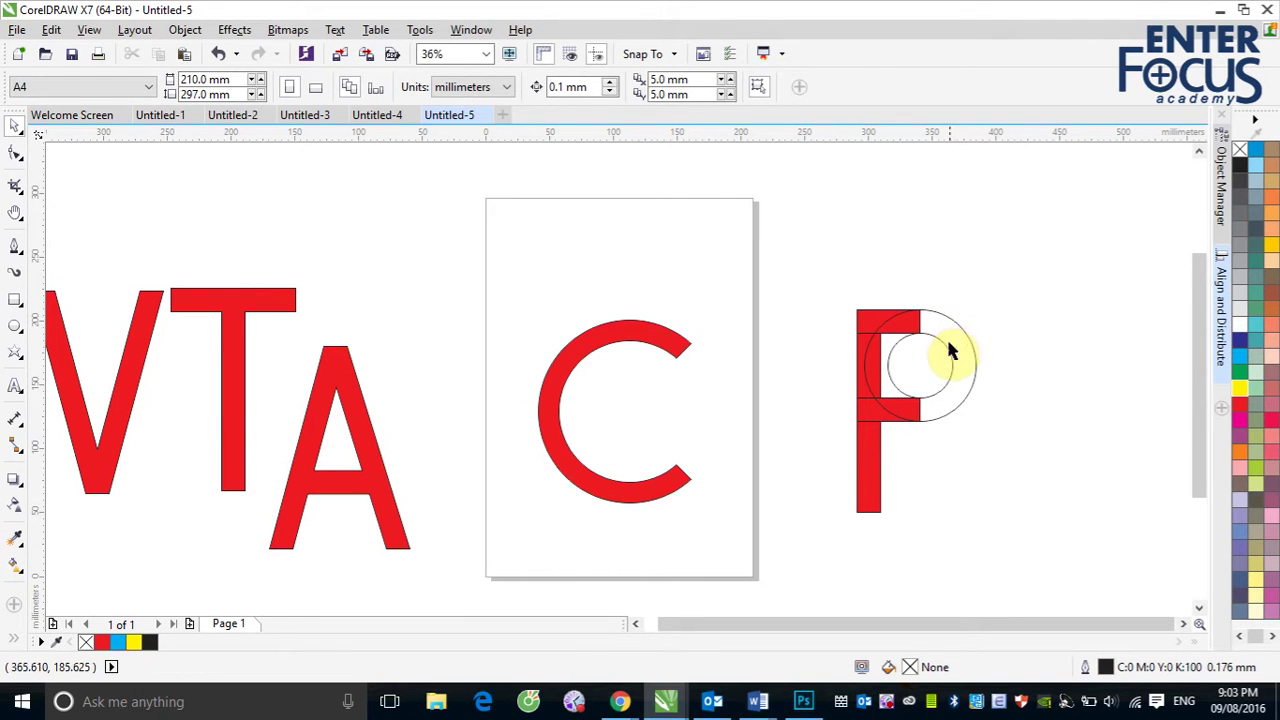
Combine the two concentric circles into a ring and fill it with green
{"action": "left_click", "coordinate": [940, 346]}
{"action": "left_click", "coordinate": [944, 316], "text": "shift"}
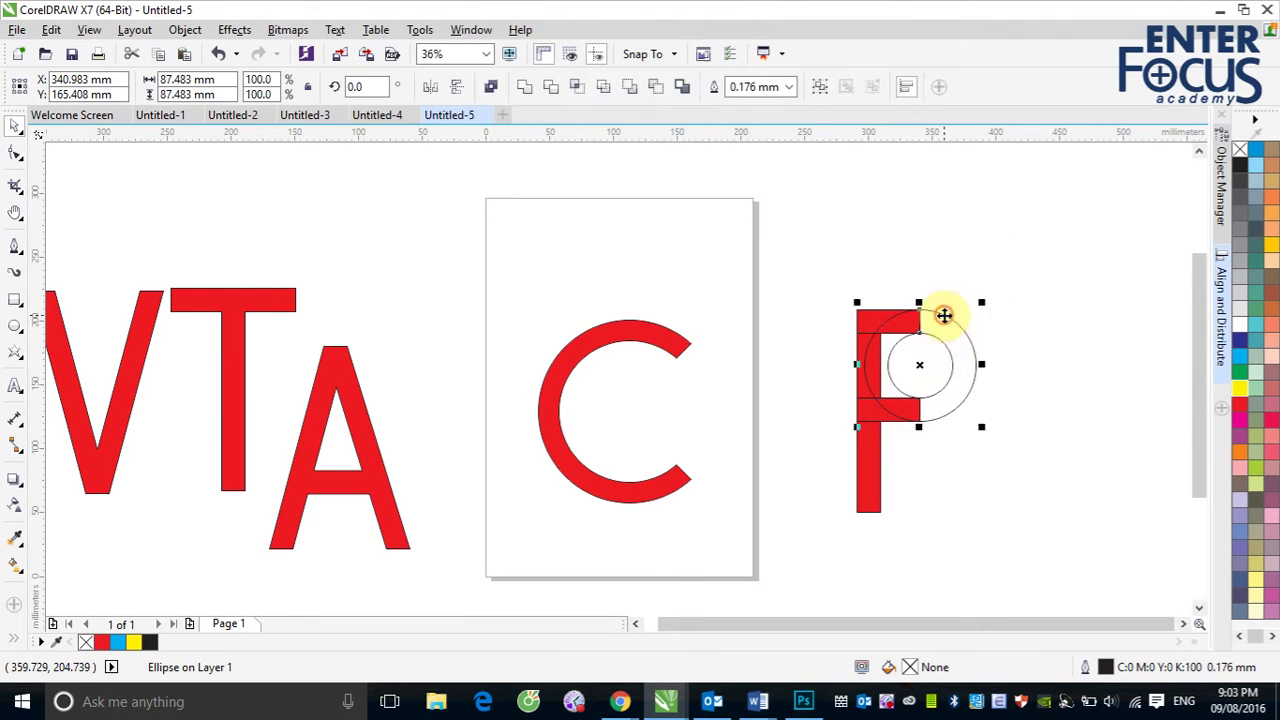
{"action": "left_click", "coordinate": [491, 87]}
{"action": "left_click", "coordinate": [1240, 374]}
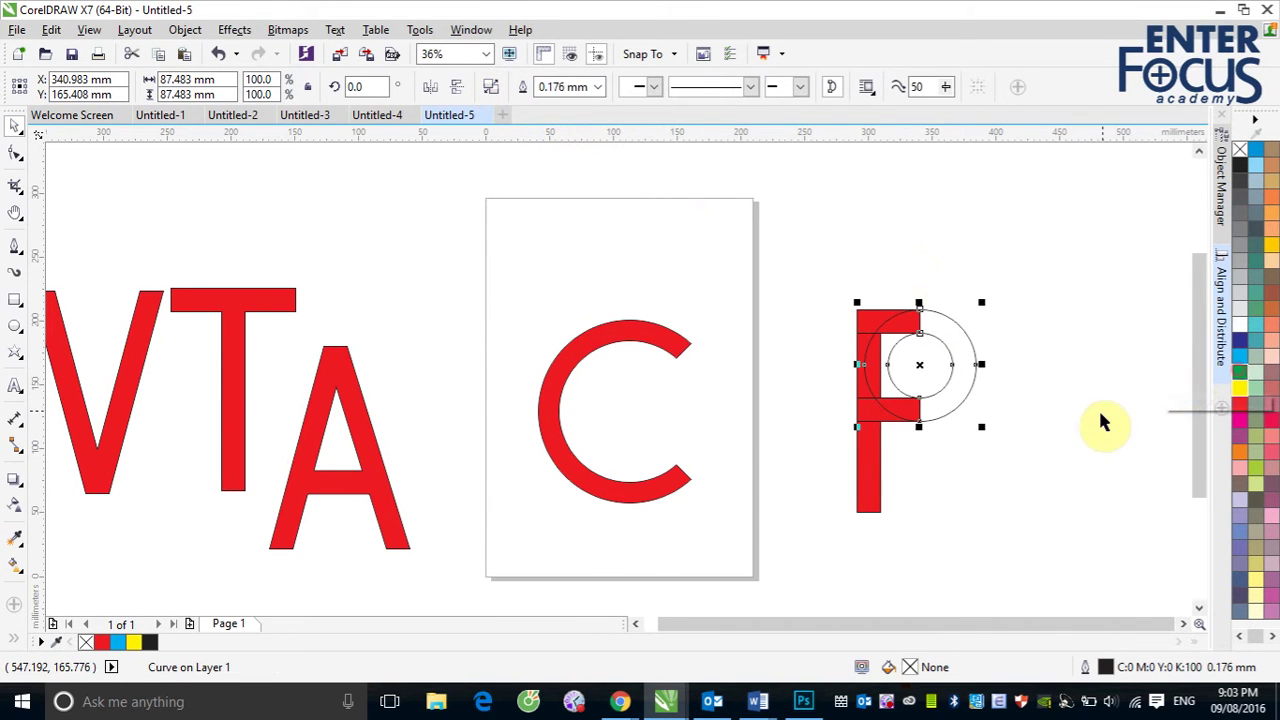
{"action": "left_click", "coordinate": [1111, 332]}
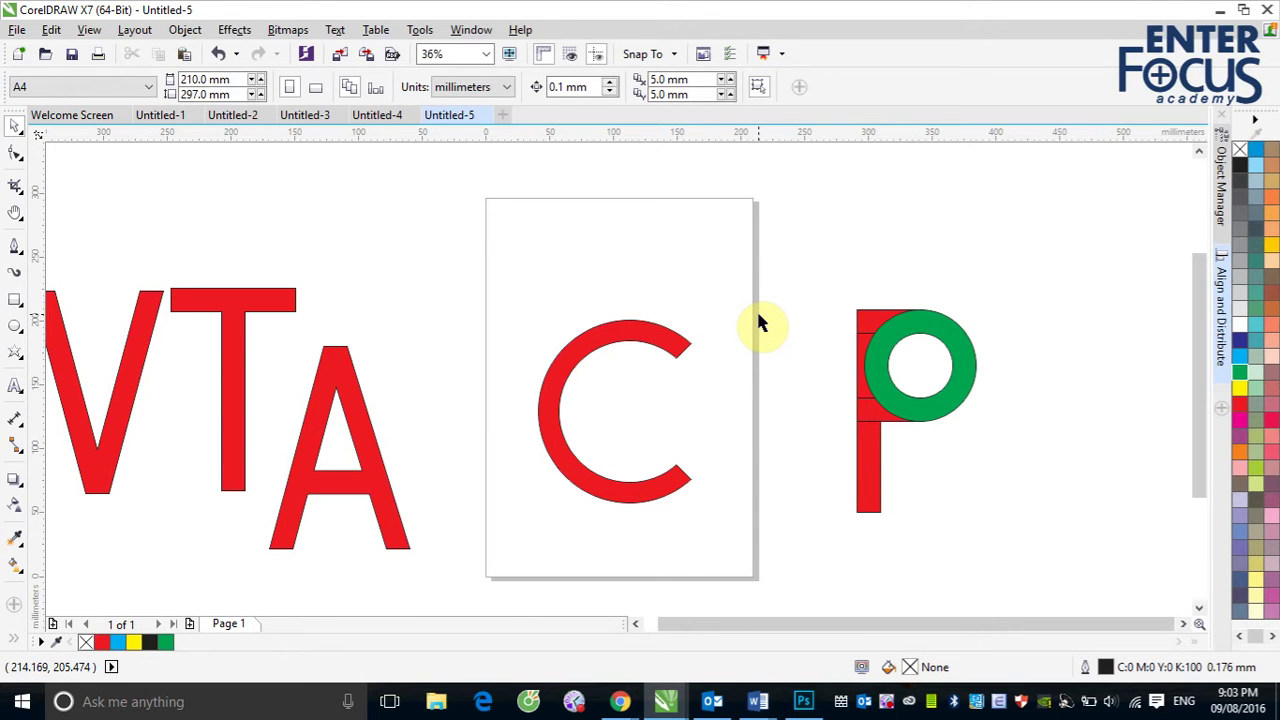
Draw a rectangle about 96 × 193 mm over the green ring's left half and cut it away with Back minus front
{"action": "left_click", "coordinate": [15, 305]}
{"action": "left_click_drag", "start_coordinate": [800, 249], "coordinate": [922, 494]}
{"action": "left_click", "coordinate": [15, 125]}
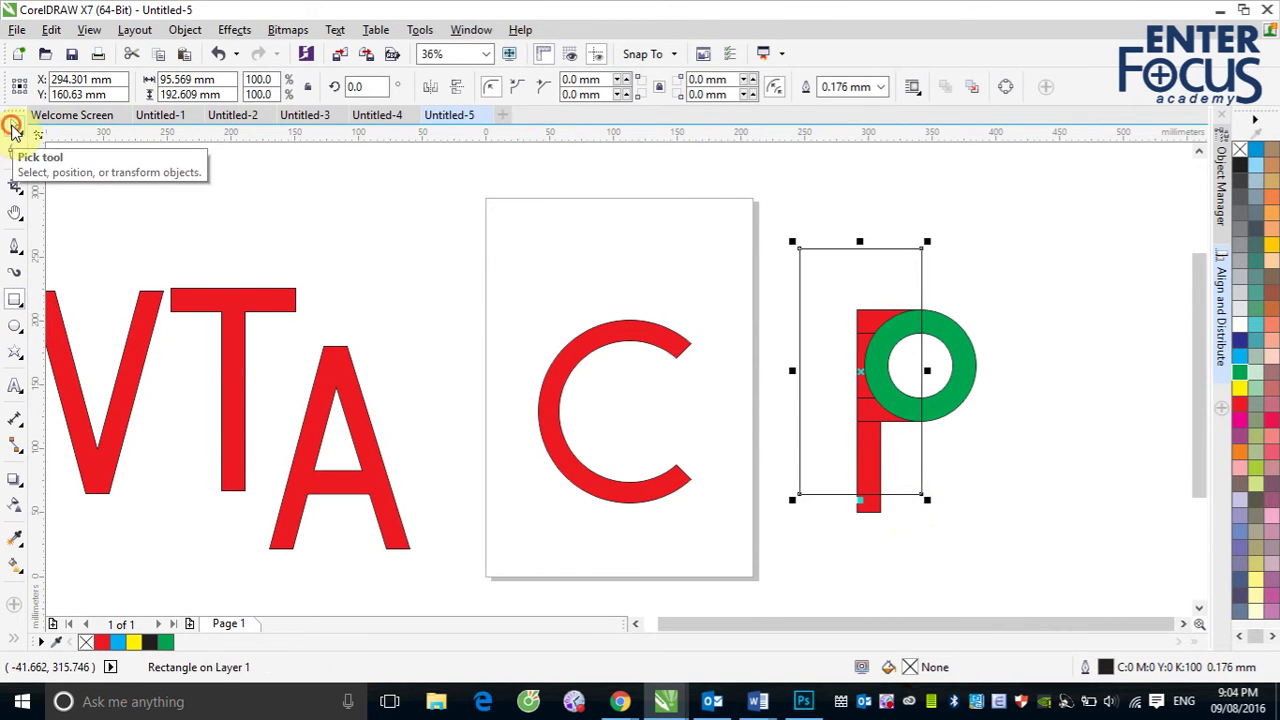
{"action": "left_click", "coordinate": [976, 349], "text": "shift"}
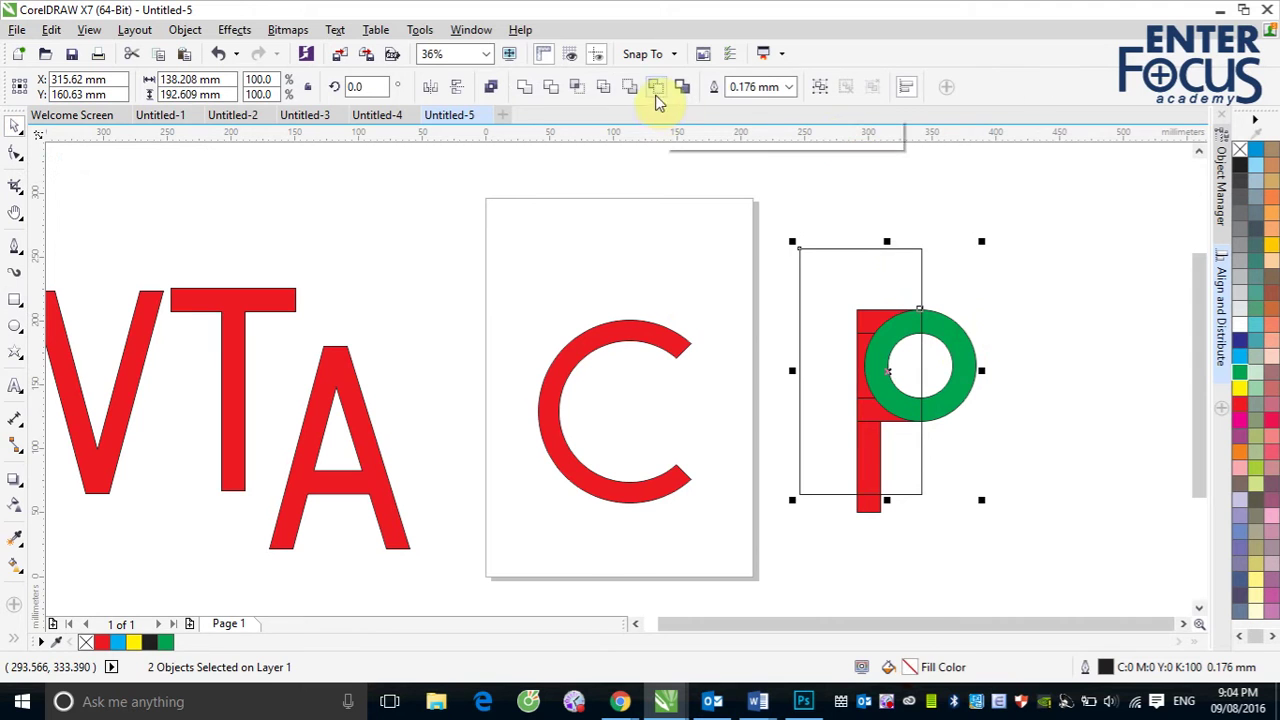
{"action": "left_click", "coordinate": [858, 325], "text": "shift"}
{"action": "left_click", "coordinate": [928, 360]}
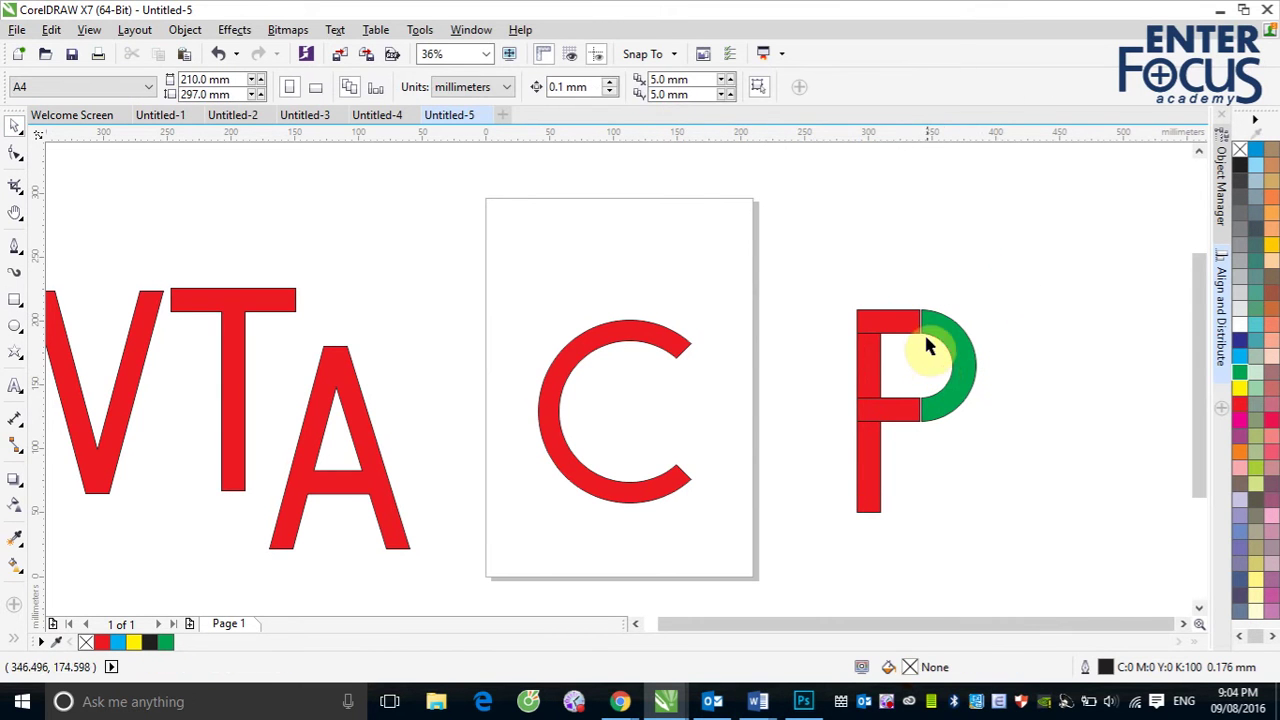
Nudge the green half ring left against the arms and weld it with the three red bars into a single letter P
{"action": "left_click", "coordinate": [950, 343]}
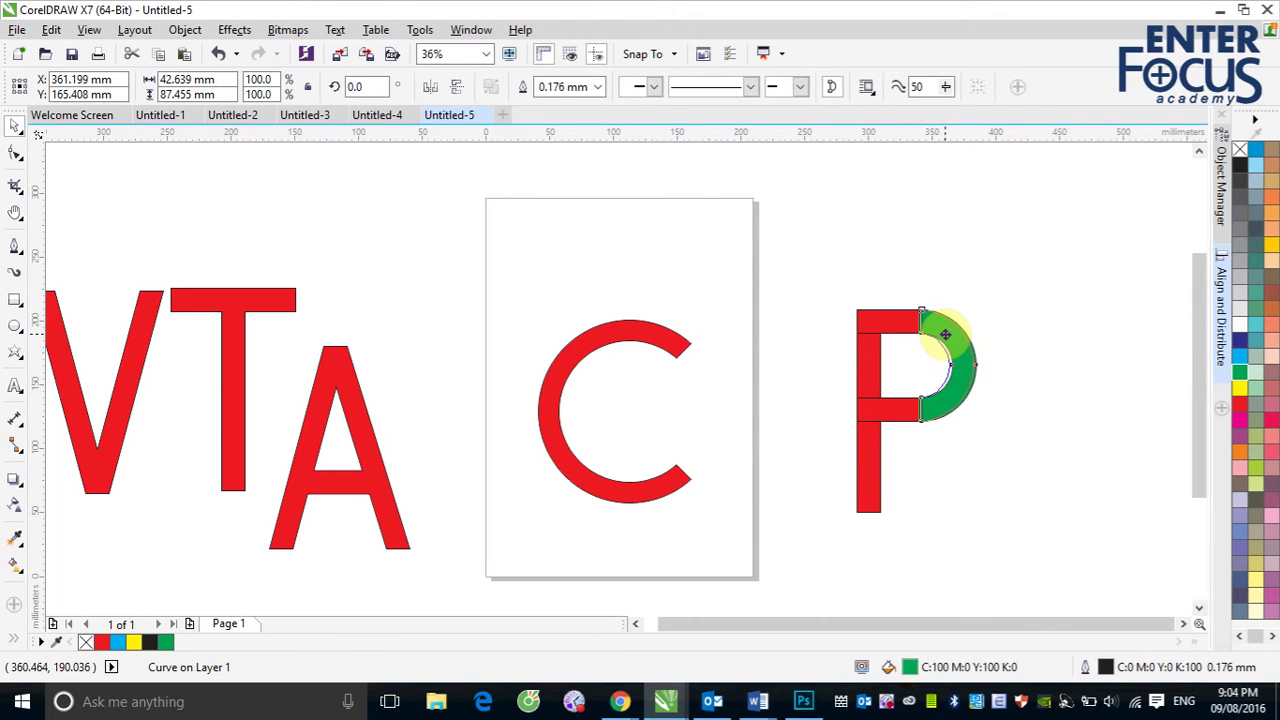
{"action": "left_click_drag", "start_coordinate": [944, 335], "coordinate": [941, 335]}
{"action": "left_click_drag", "start_coordinate": [806, 282], "coordinate": [1095, 577]}
{"action": "left_click", "coordinate": [526, 87]}
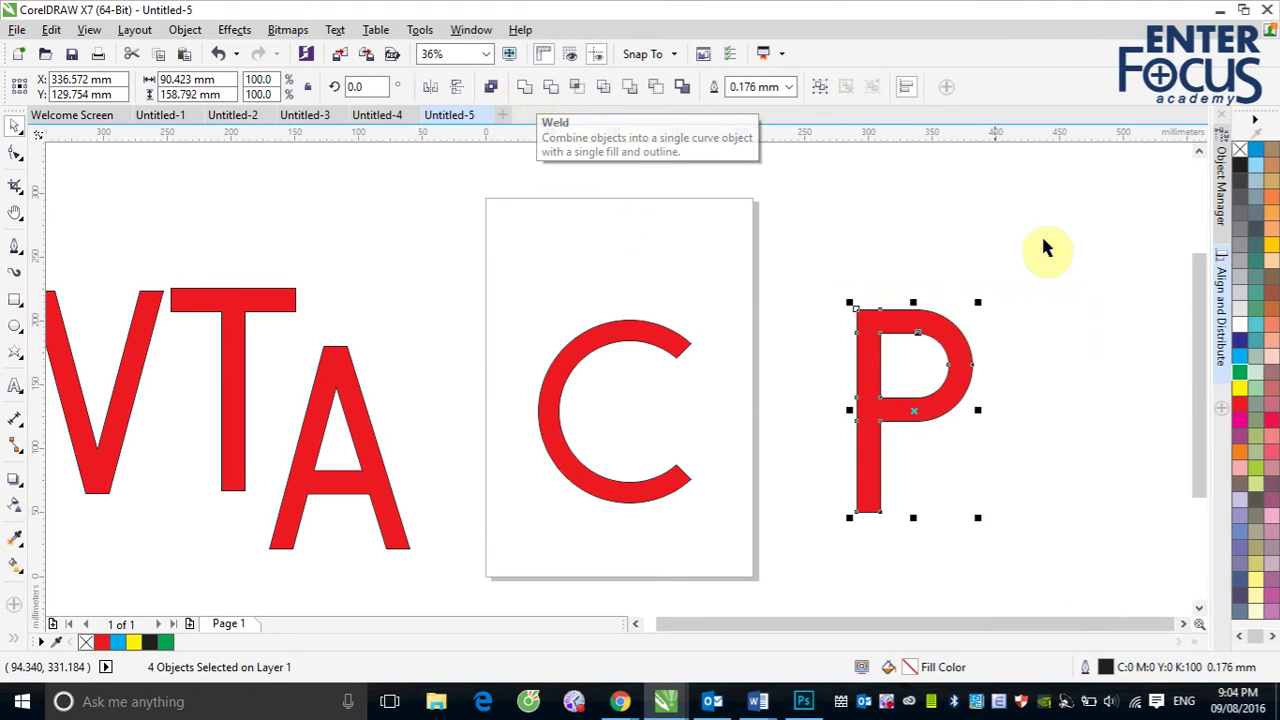
{"action": "left_click", "coordinate": [1042, 238]}
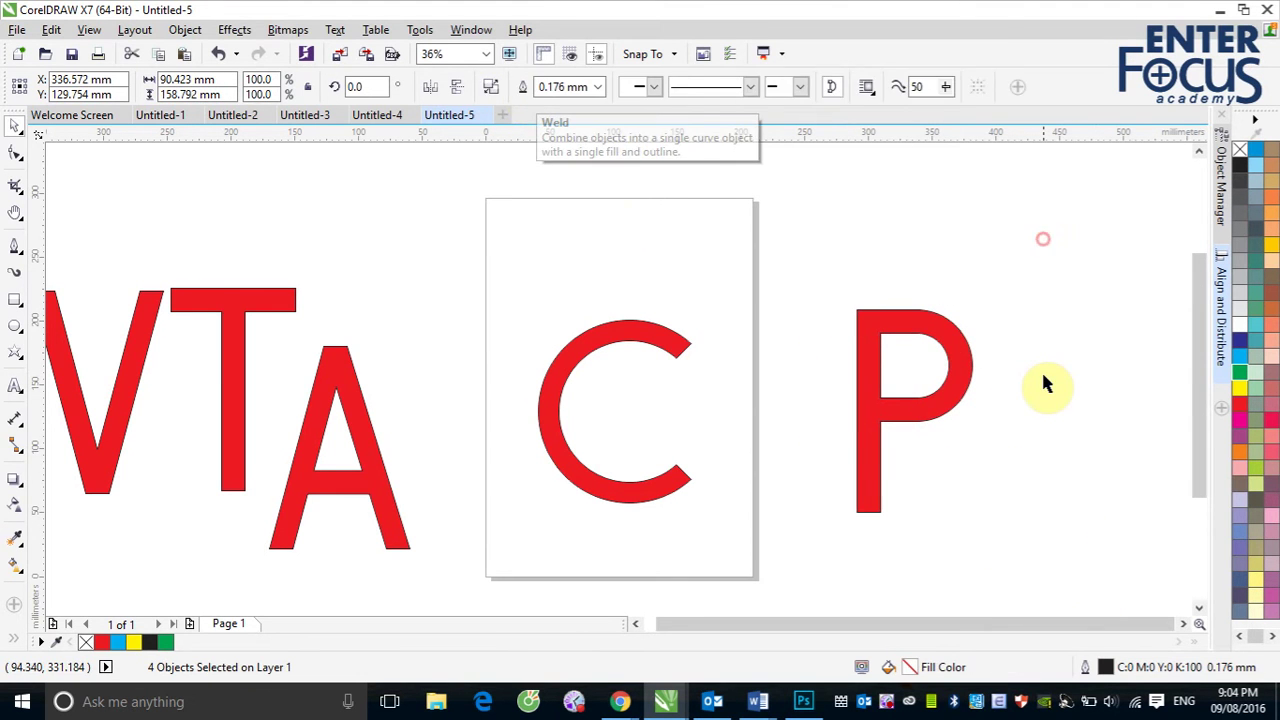
Draw a red vertical bar about 18 × 159 mm and move it to the right of the letter P
{"action": "left_click", "coordinate": [18, 330]}
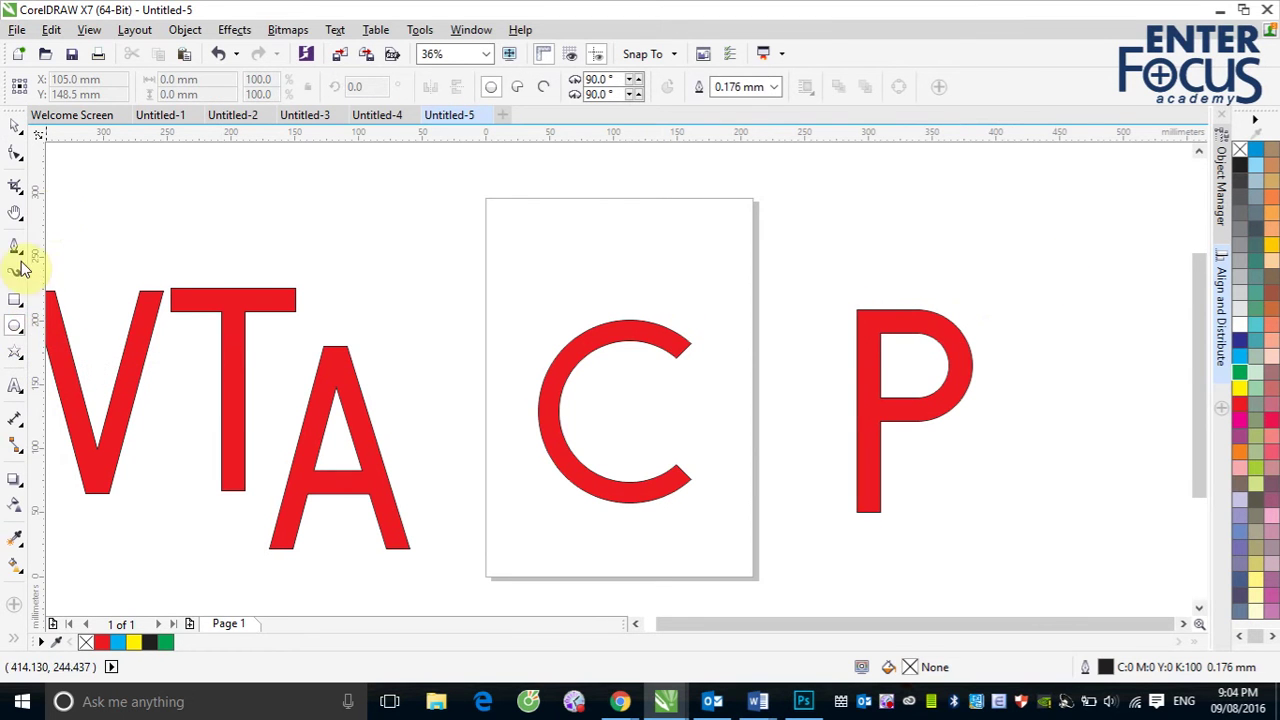
{"action": "left_click", "coordinate": [16, 305]}
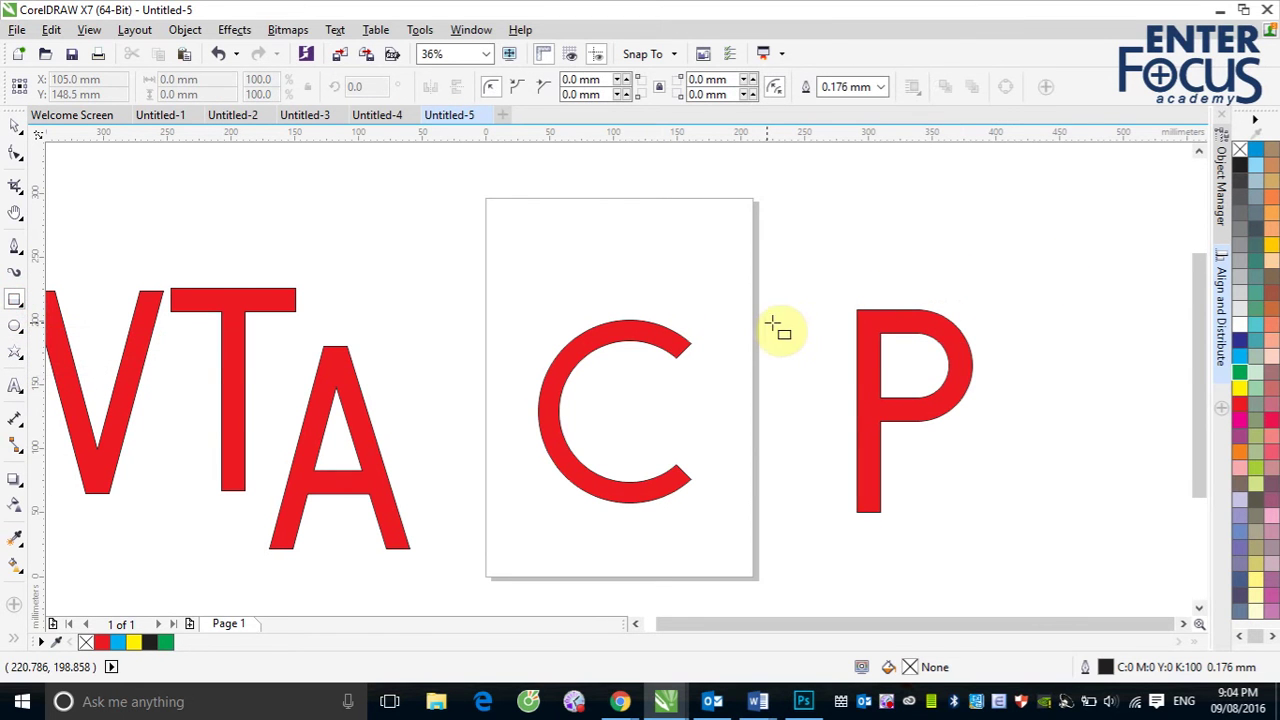
{"action": "left_click_drag", "start_coordinate": [502, 314], "coordinate": [528, 524]}
{"action": "left_click", "coordinate": [15, 125]}
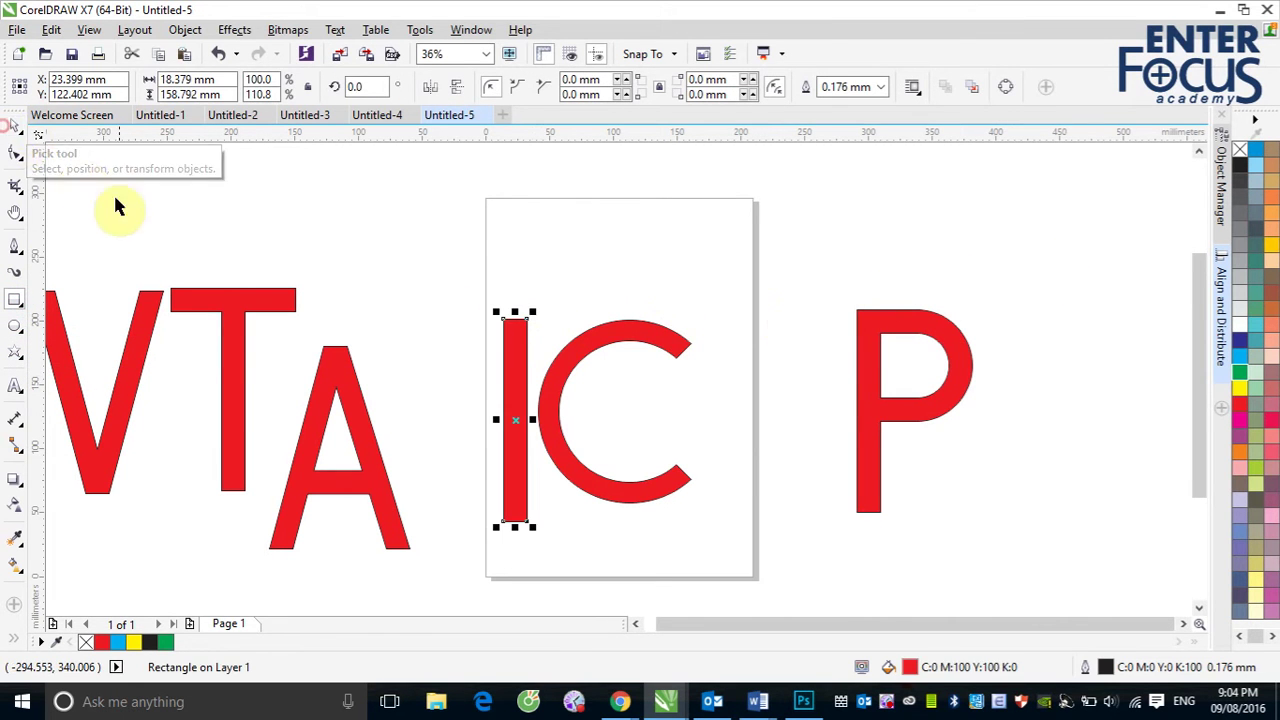
{"action": "left_click_drag", "start_coordinate": [498, 414], "coordinate": [1055, 407]}
Draw a circle about 89 mm in diameter above the C and create a smaller concentric copy inside it
{"action": "left_click", "coordinate": [15, 325]}
{"action": "left_click_drag", "start_coordinate": [525, 208], "coordinate": [582, 316]}
{"action": "left_click", "coordinate": [15, 127]}
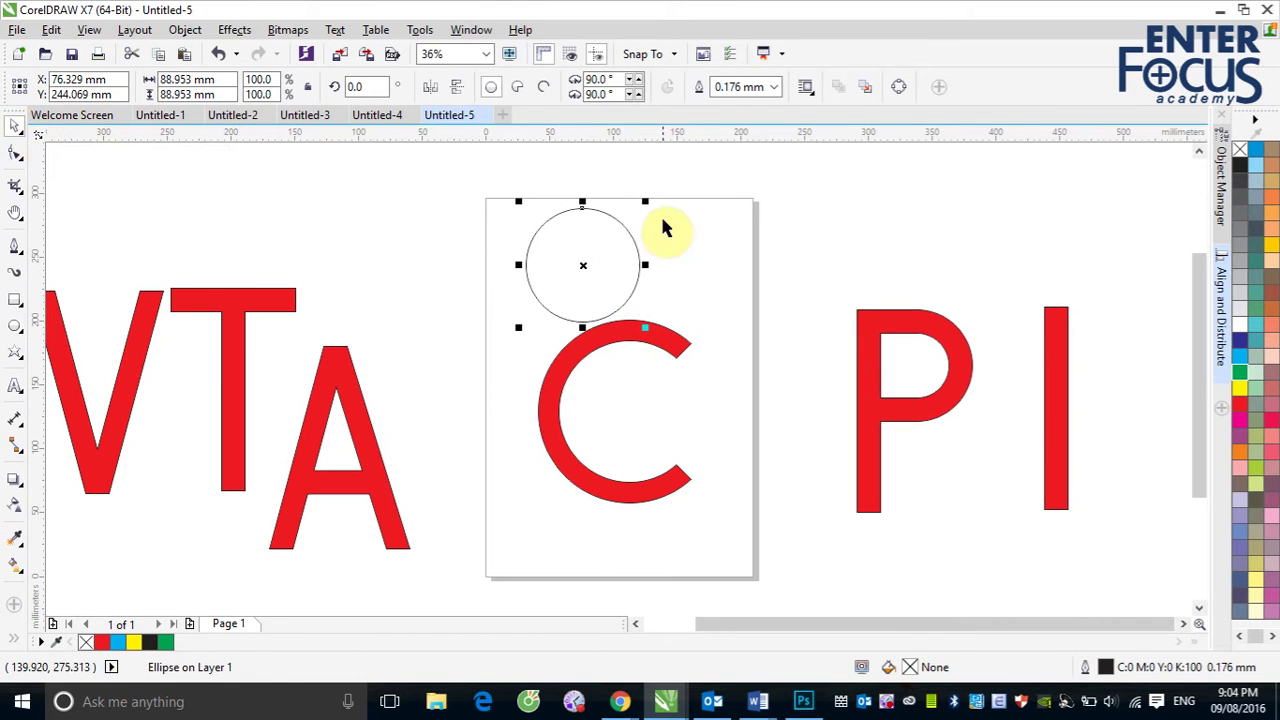
{"action": "left_click_drag", "start_coordinate": [646, 203], "coordinate": [630, 223]}
Combine the two concentric circles into a yellow-filled ring and place it over the upper end of the separate red bar
{"action": "left_click_drag", "start_coordinate": [497, 191], "coordinate": [672, 338]}
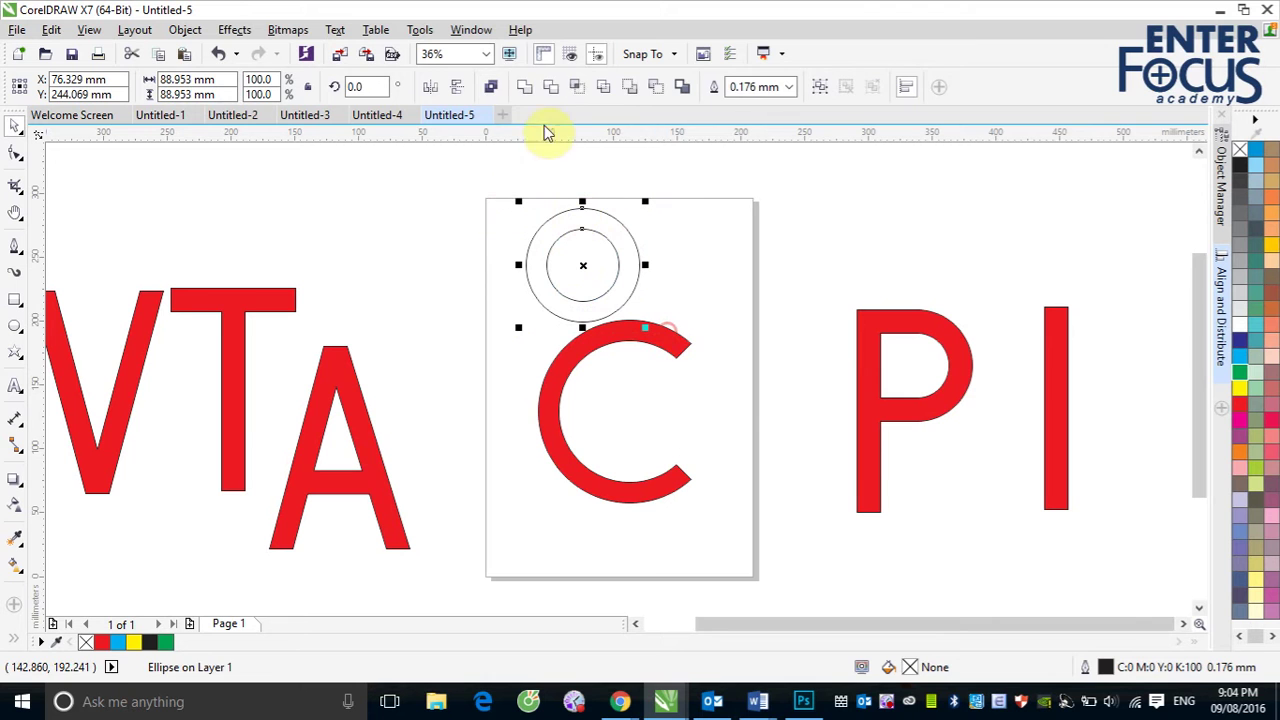
{"action": "left_click", "coordinate": [491, 86]}
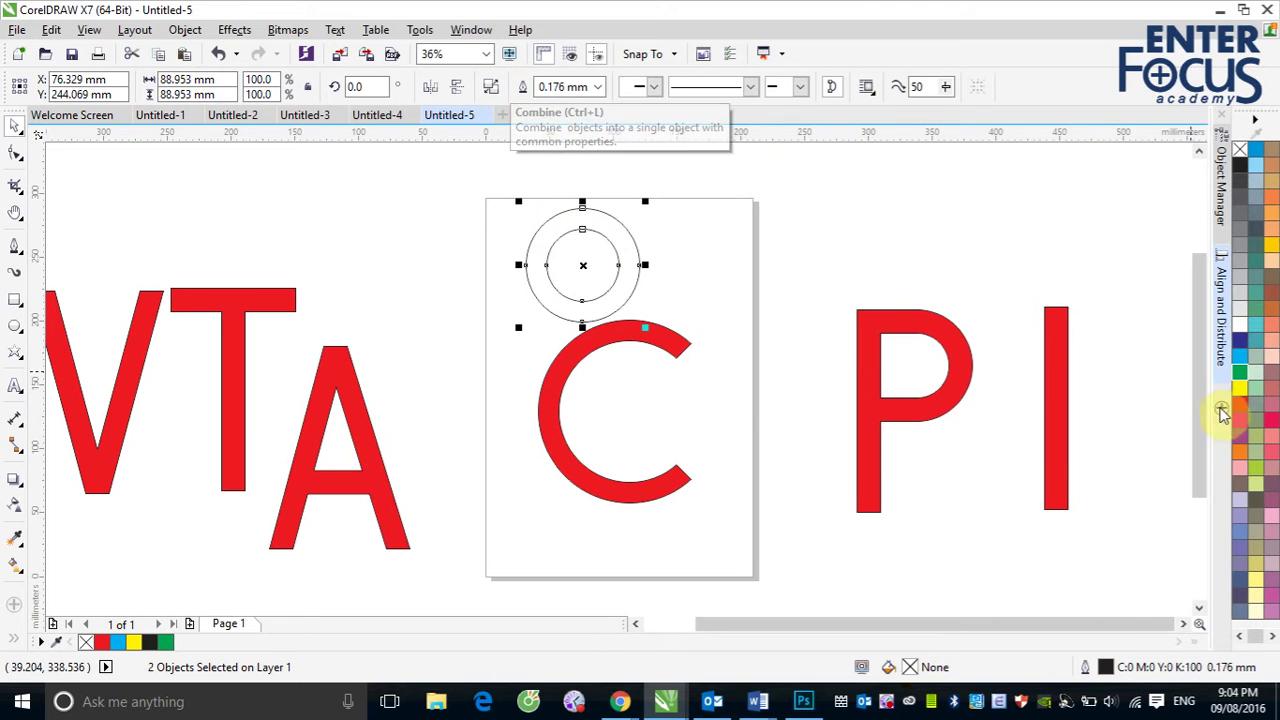
{"action": "left_click_drag", "start_coordinate": [1240, 398], "coordinate": [1102, 363]}
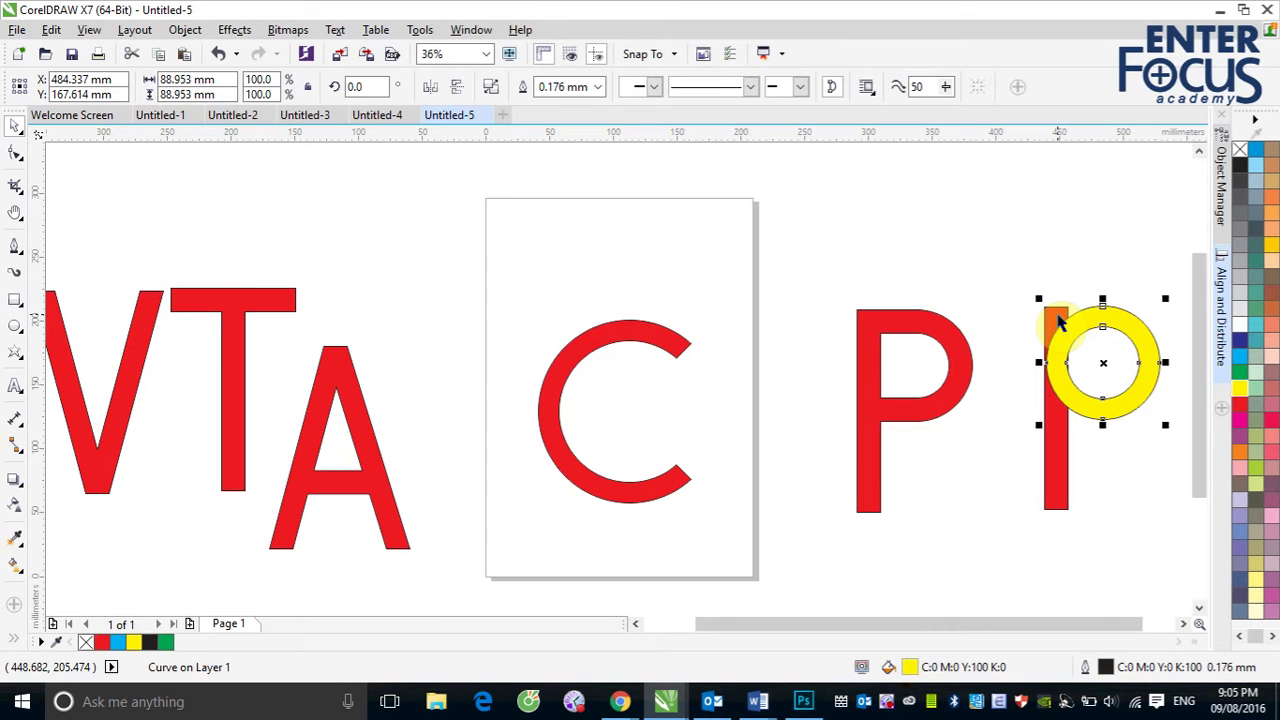
Move all the letters together with the bar and ring up and left, clear of the page
{"action": "scroll", "coordinate": [896, 372], "scroll_direction": "down", "scroll_amount": 2}
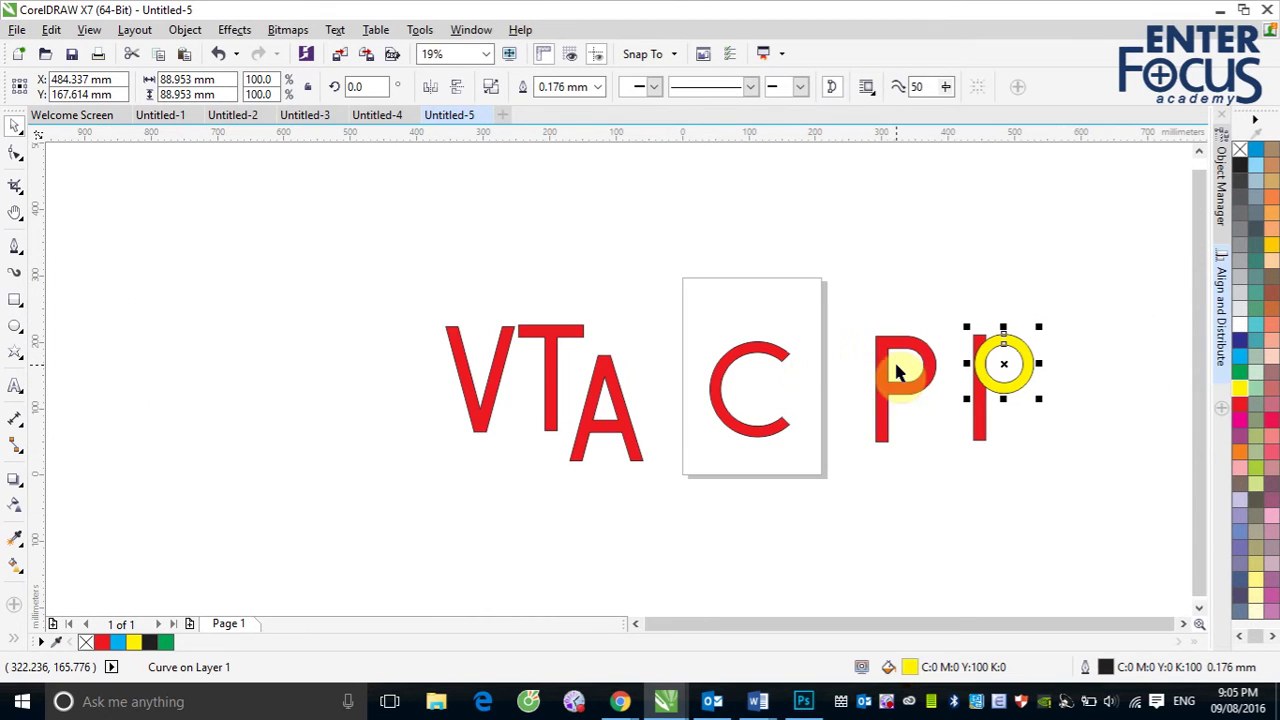
{"action": "left_click_drag", "start_coordinate": [400, 284], "coordinate": [1050, 512]}
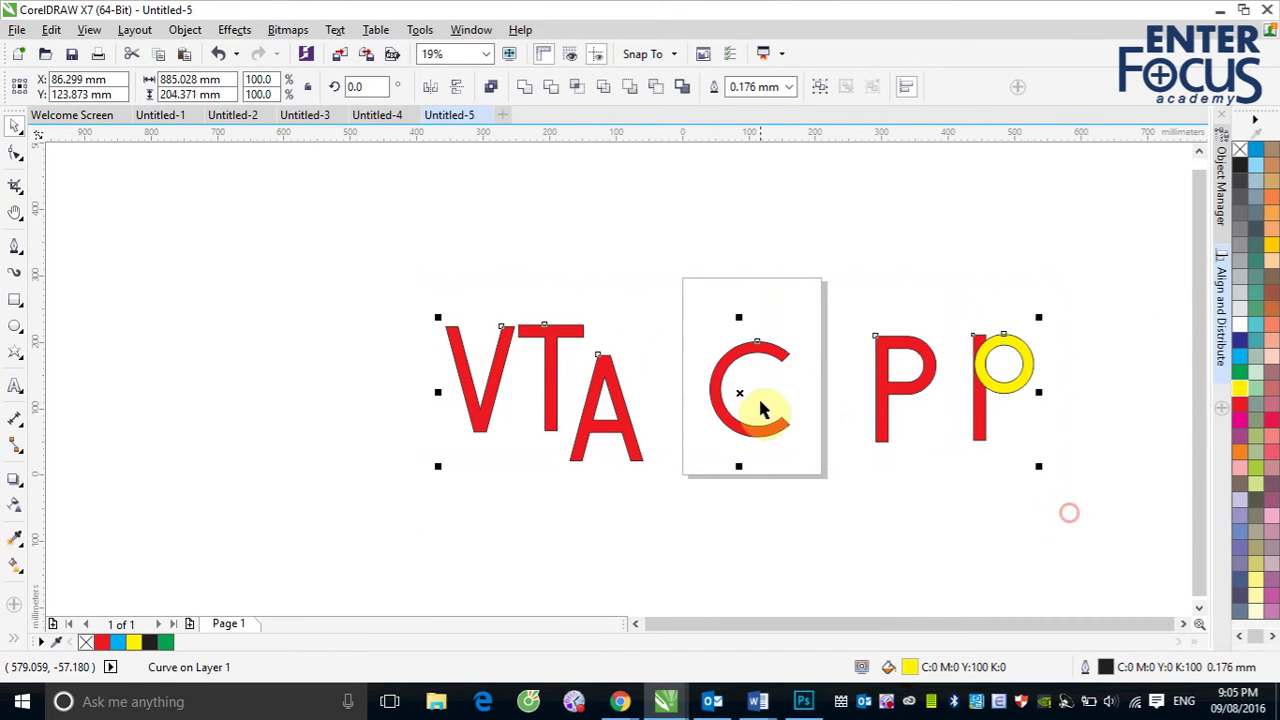
{"action": "left_click_drag", "start_coordinate": [740, 386], "coordinate": [360, 270]}
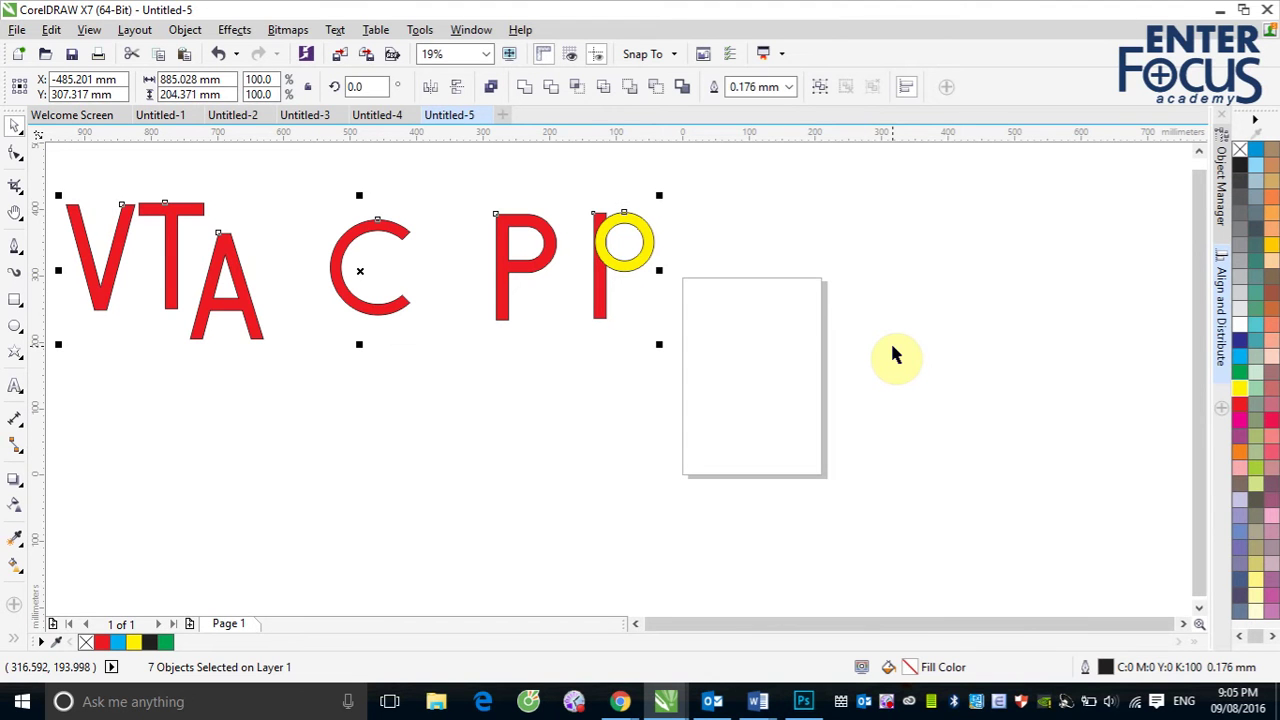
Switch to the Chrome window with the poster design article and open google.com in a new tab
{"action": "mouse_move", "coordinate": [620, 700]}
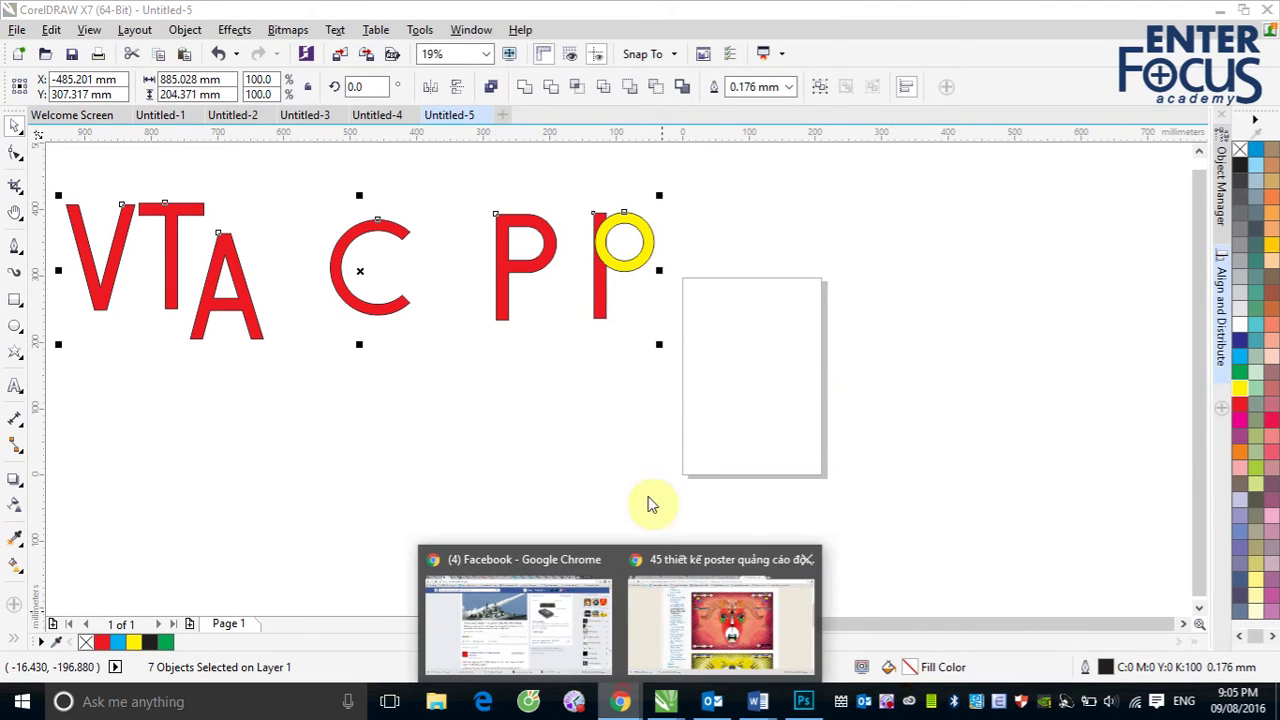
{"action": "left_click", "coordinate": [726, 566]}
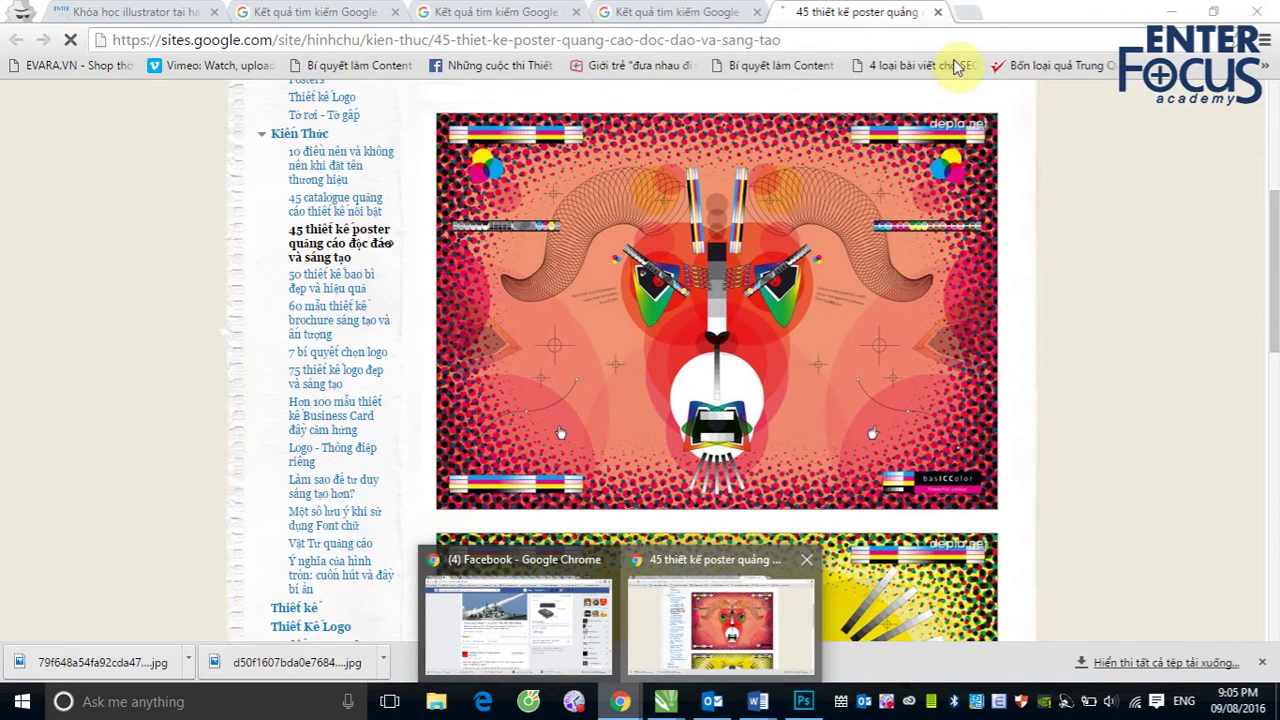
{"action": "left_click", "coordinate": [962, 22]}
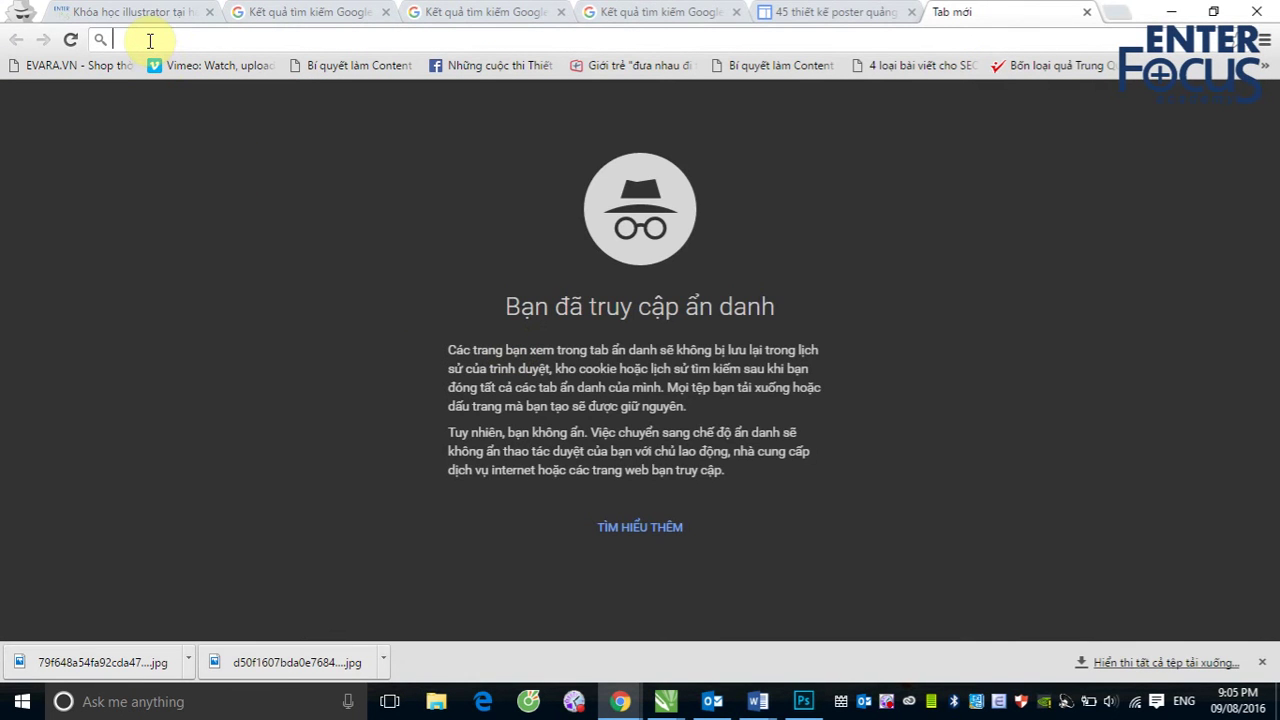
{"action": "type", "text": "go"}
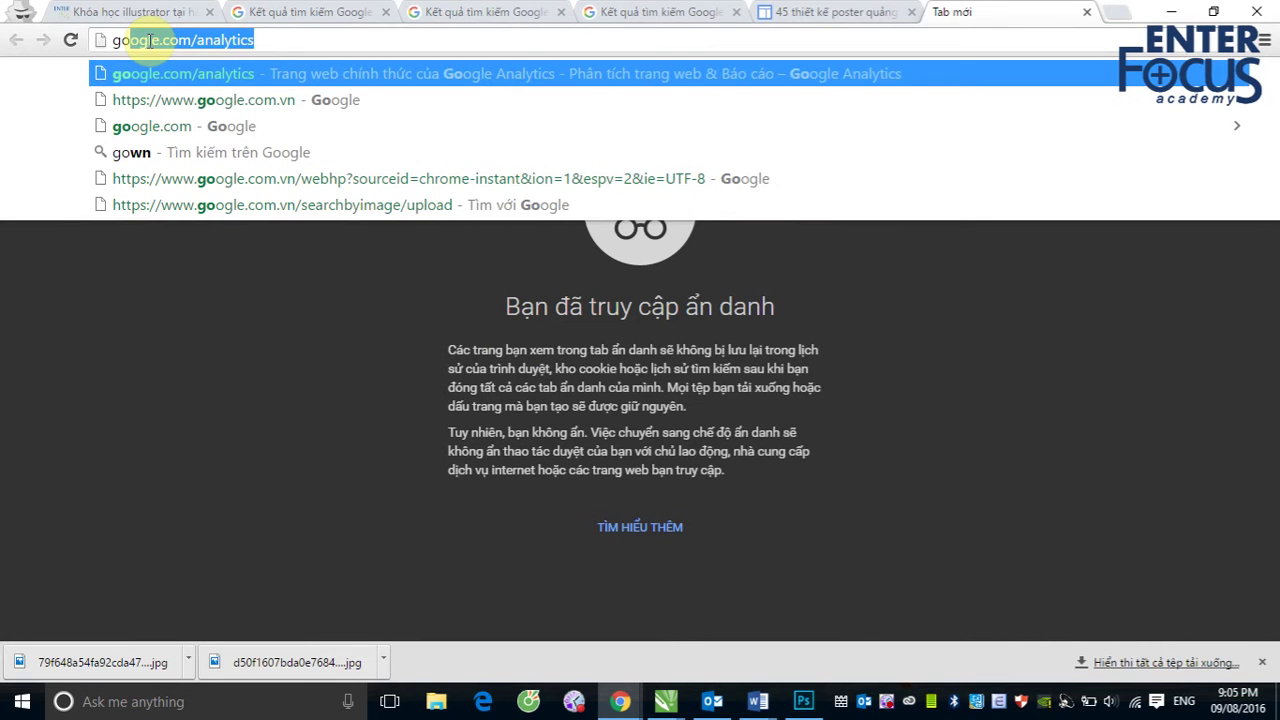
{"action": "type", "text": "ogle.com/analyt"}
{"action": "key", "text": "BackSpace"}
{"action": "key", "text": "BackSpace"}
{"action": "key", "text": "BackSpace"}
{"action": "key", "text": "BackSpace"}
{"action": "key", "text": "BackSpace"}
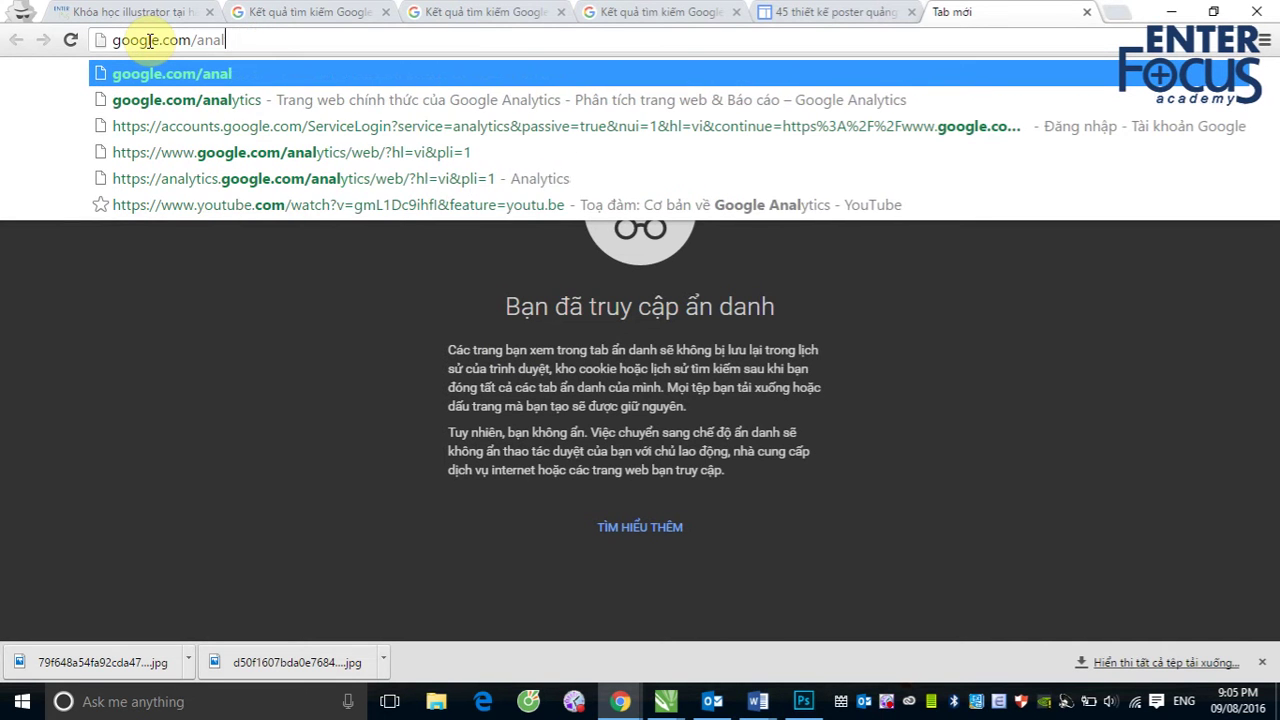
{"action": "key", "text": "BackSpace"}
{"action": "key", "text": "BackSpace"}
{"action": "key", "text": "BackSpace"}
{"action": "key", "text": "BackSpace"}
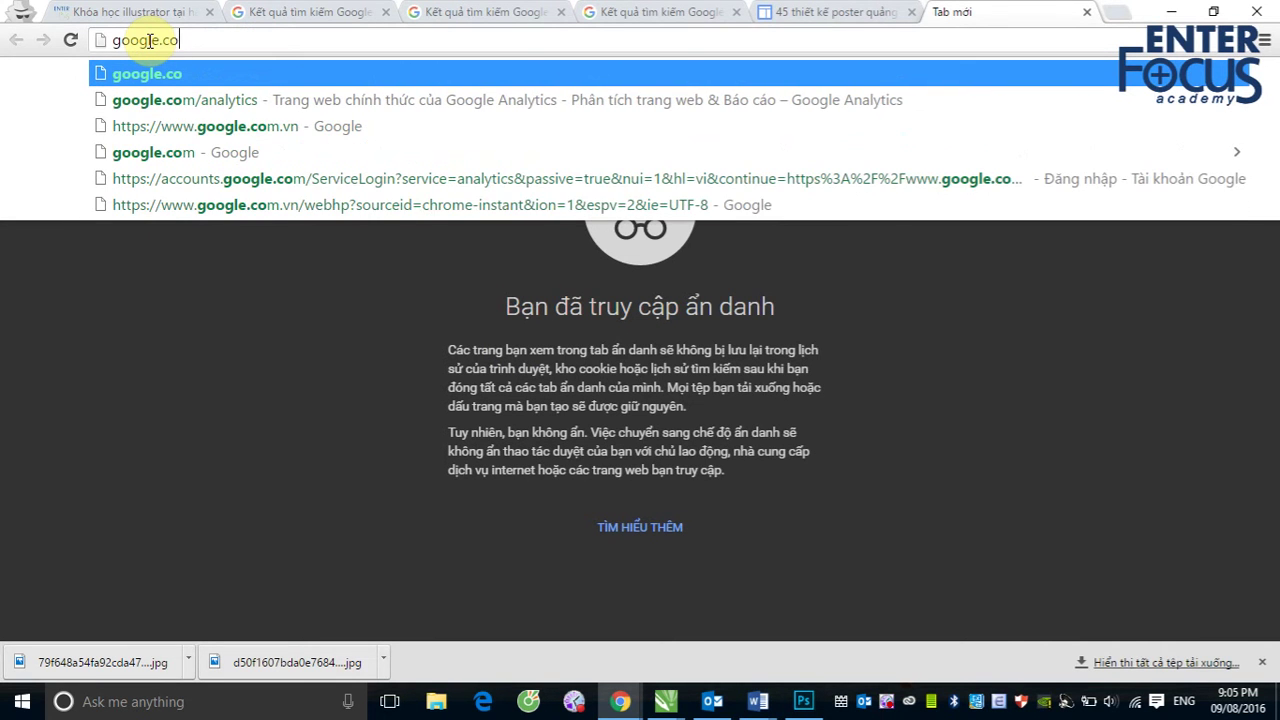
{"action": "type", "text": "m"}
{"action": "key", "text": "Return"}
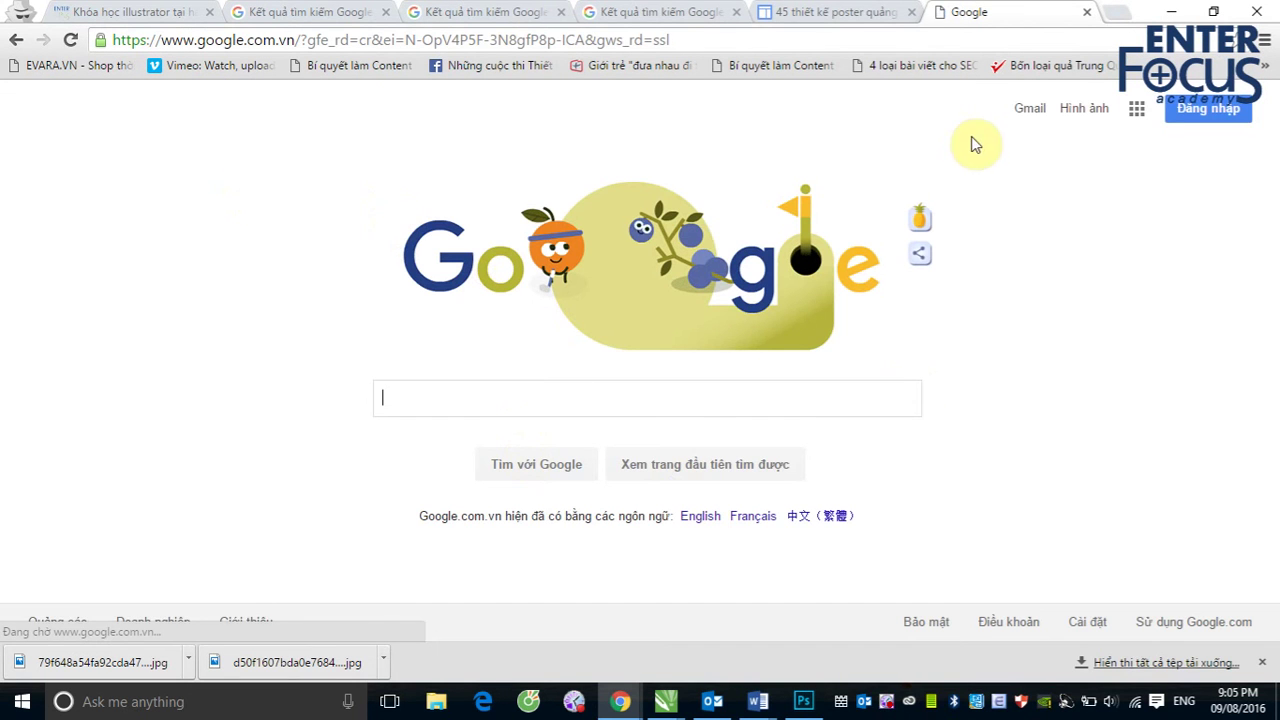
Search Google Images for "logo NXB GD"
{"action": "left_click", "coordinate": [1075, 110]}
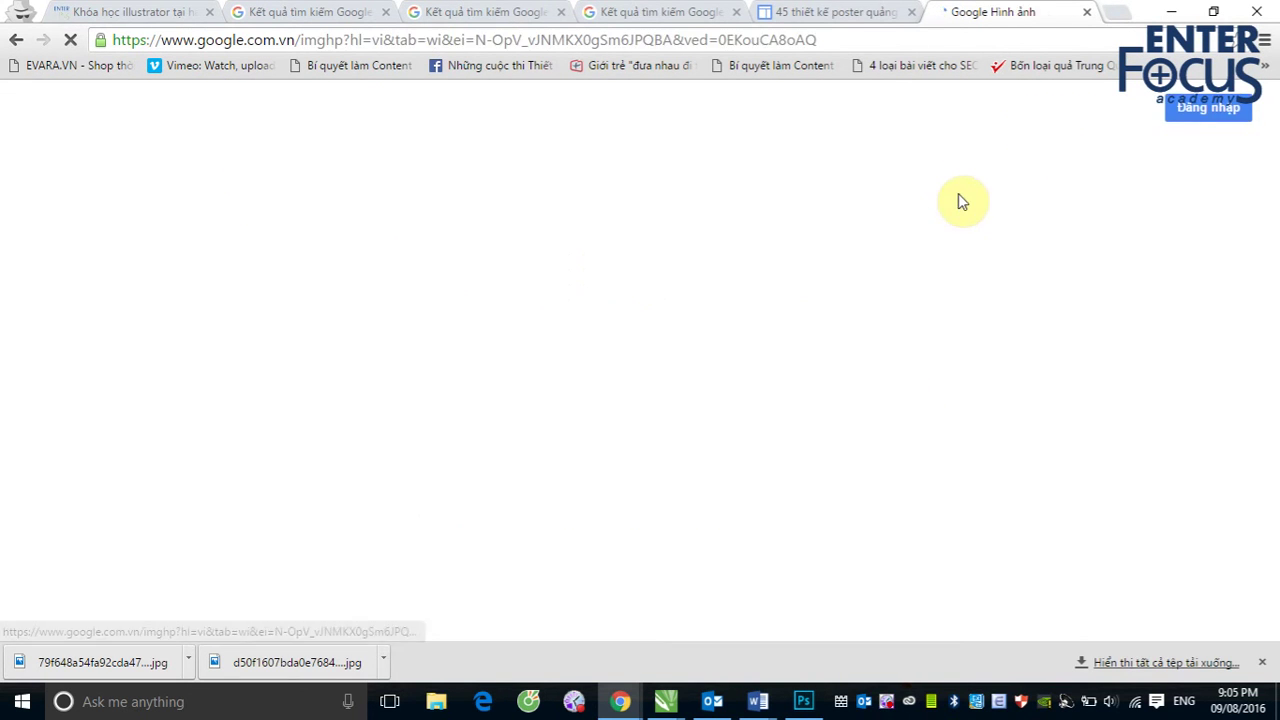
{"action": "left_click", "coordinate": [397, 394]}
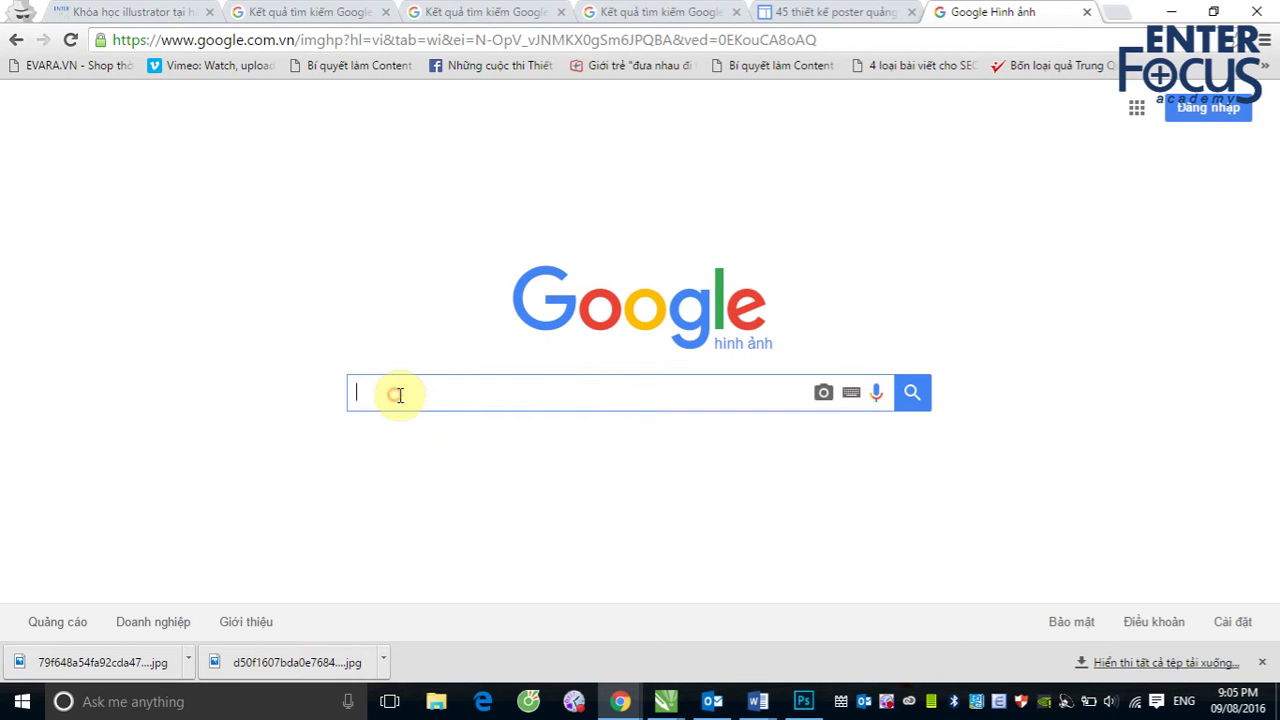
{"action": "type", "text": "logo "}
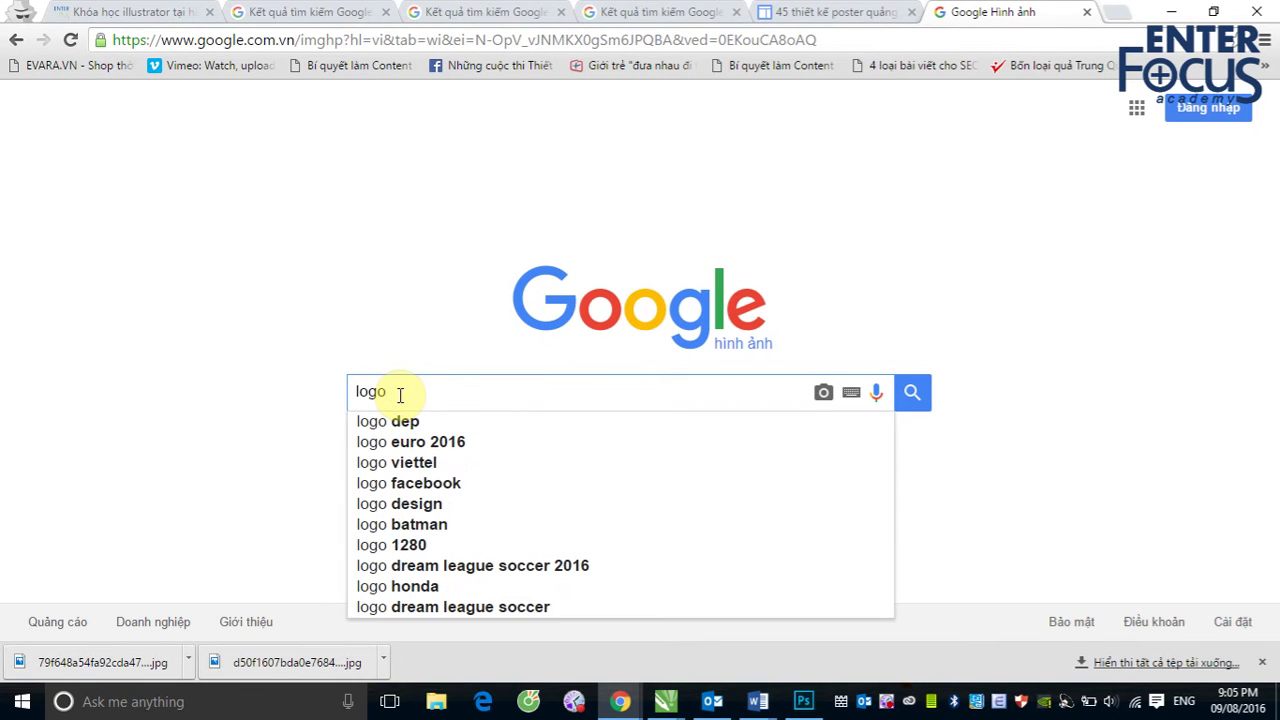
{"action": "type", "text": "NXB G"}
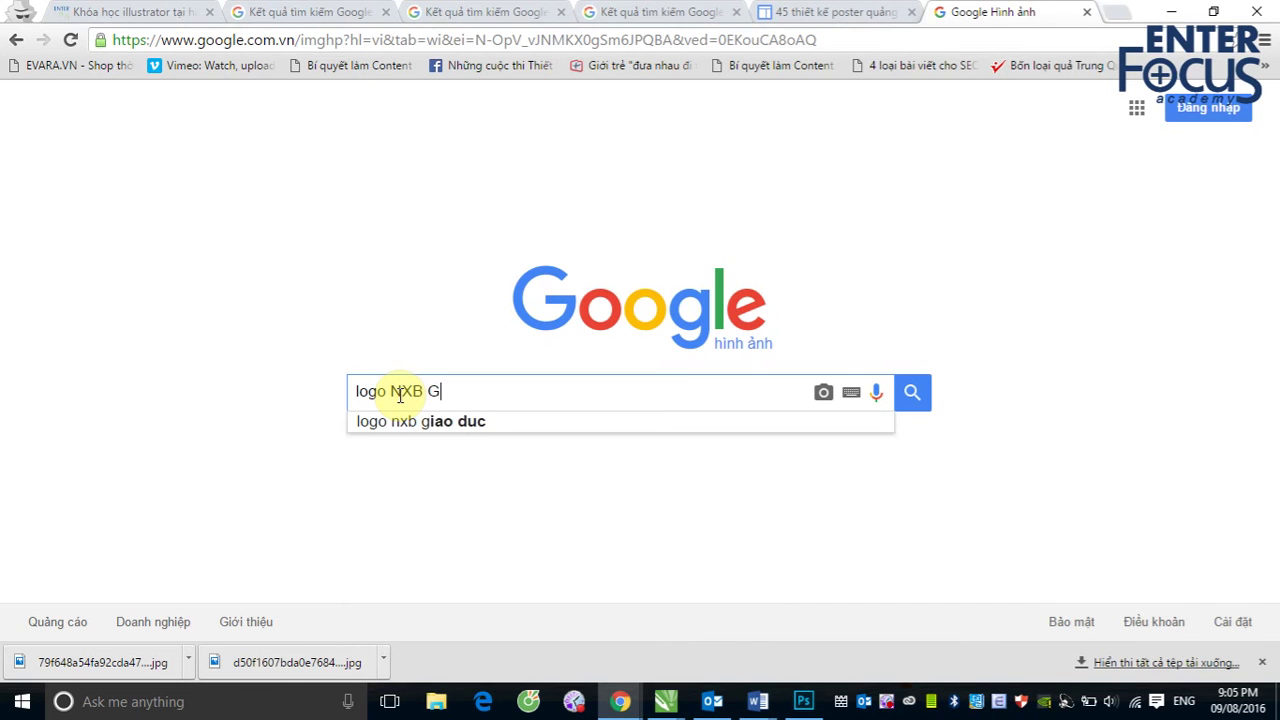
{"action": "type", "text": "D"}
{"action": "key", "text": "Return"}
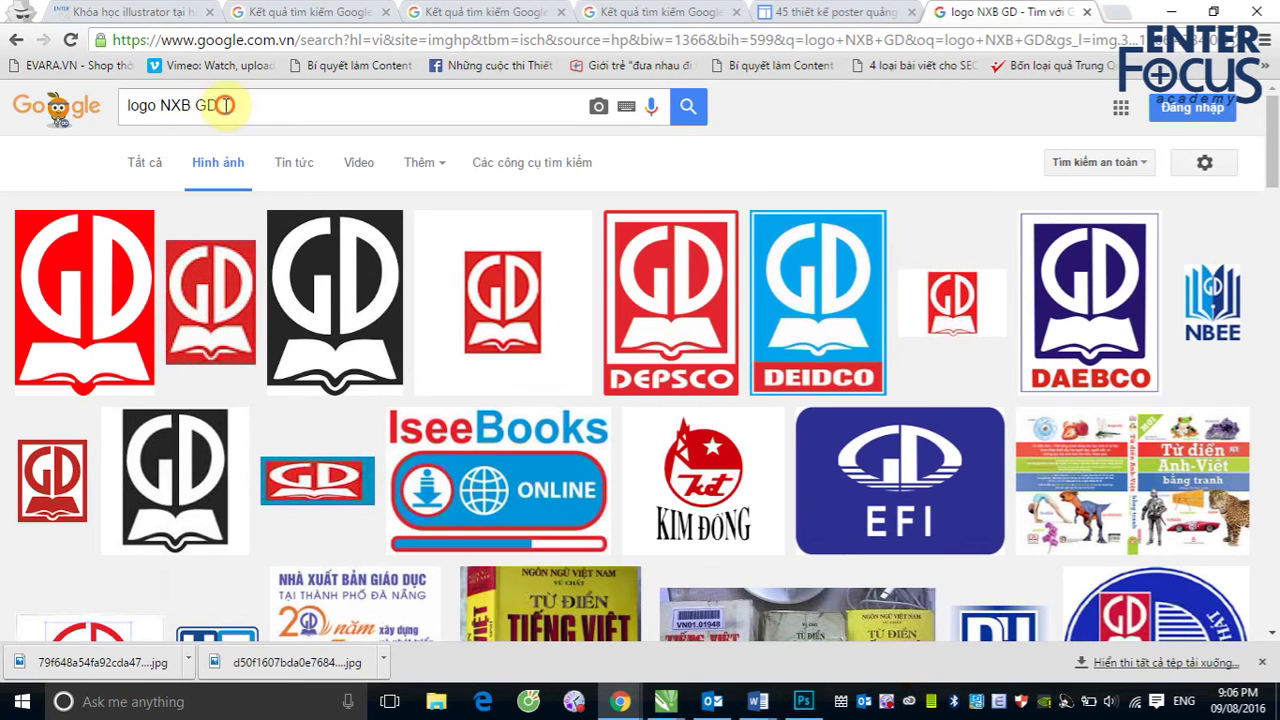
Switch back to CorelDRAW and bring up the Untitled-1 document with the Rio 2016 logo
{"action": "left_click_drag", "start_coordinate": [218, 105], "coordinate": [126, 92]}
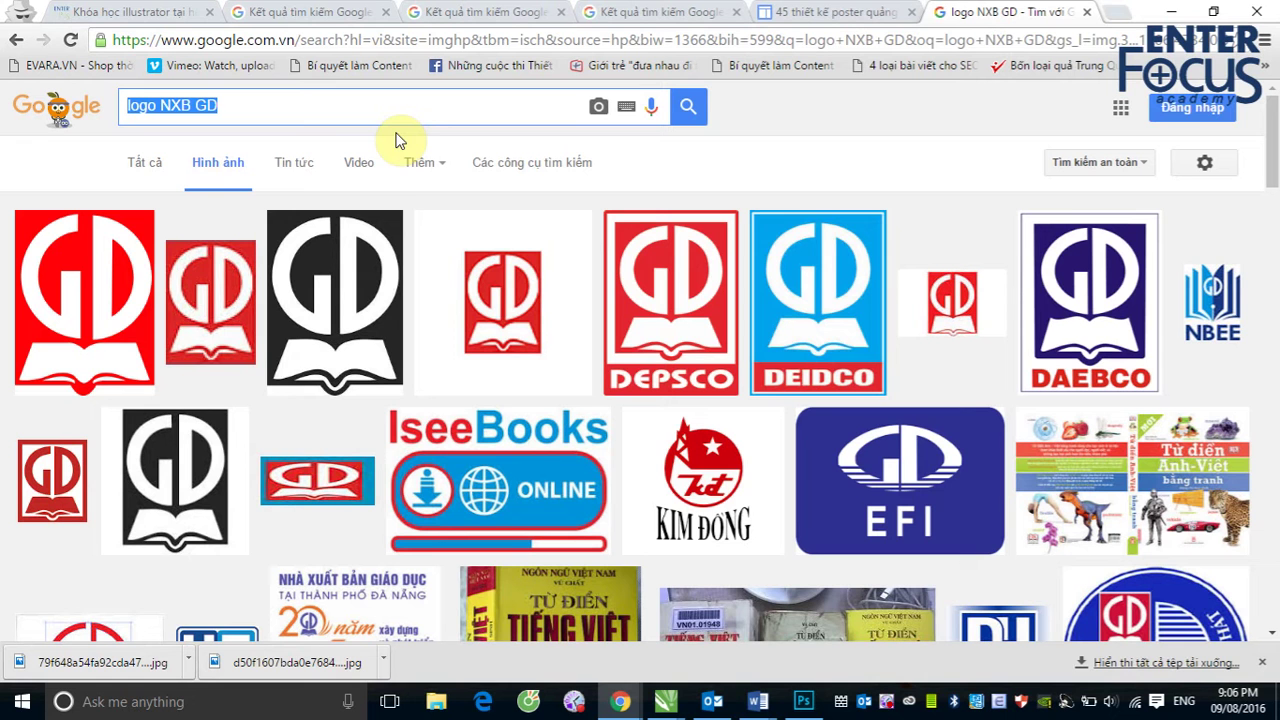
{"action": "left_click", "coordinate": [665, 701]}
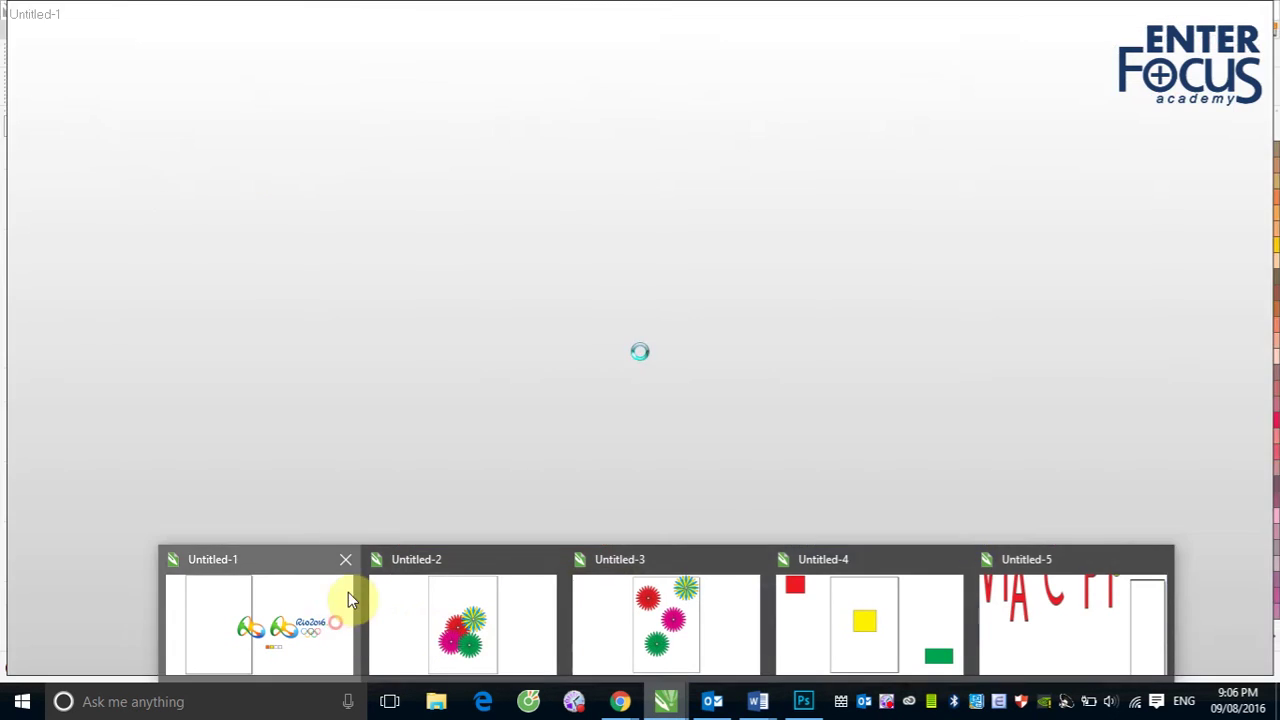
{"action": "left_click", "coordinate": [345, 598]}
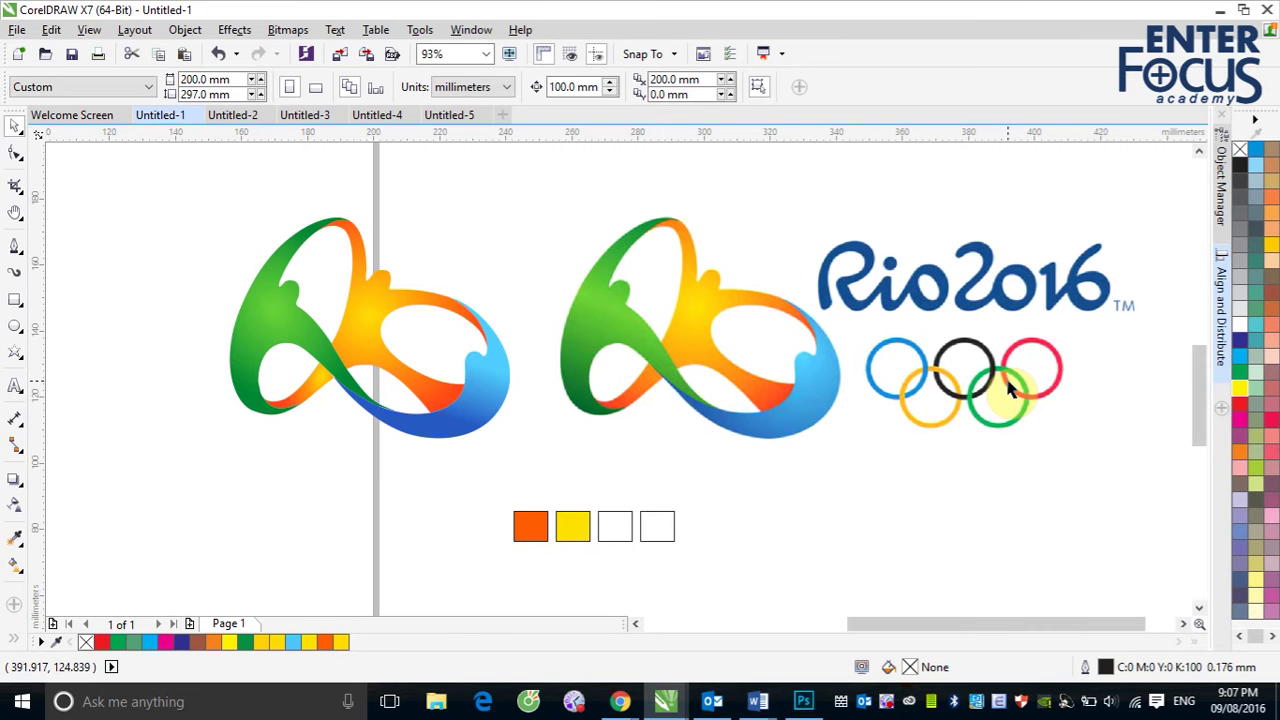
Overlap the yellow square on the orange one, then fill the third square with red and overlap it on the yellow one
{"action": "left_click_drag", "start_coordinate": [580, 535], "coordinate": [557, 547]}
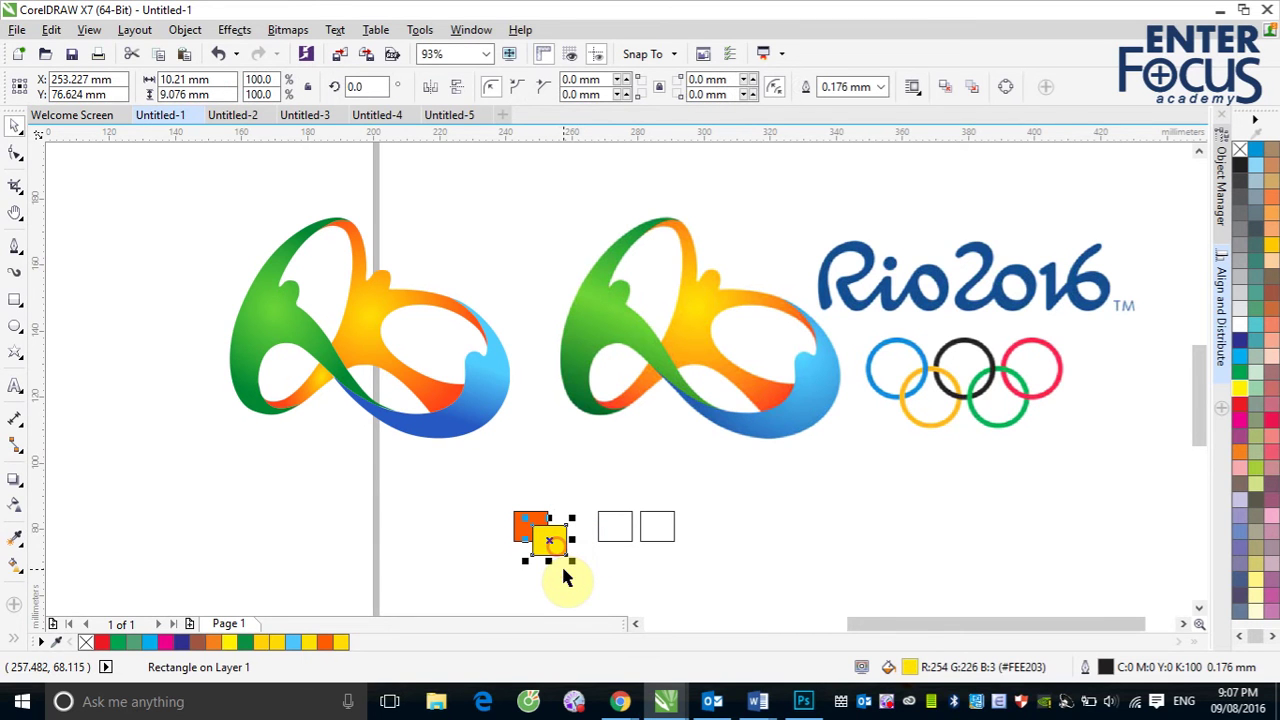
{"action": "left_click", "coordinate": [614, 541]}
{"action": "left_click_drag", "start_coordinate": [1240, 404], "coordinate": [620, 532]}
{"action": "left_click_drag", "start_coordinate": [557, 558], "coordinate": [571, 558]}
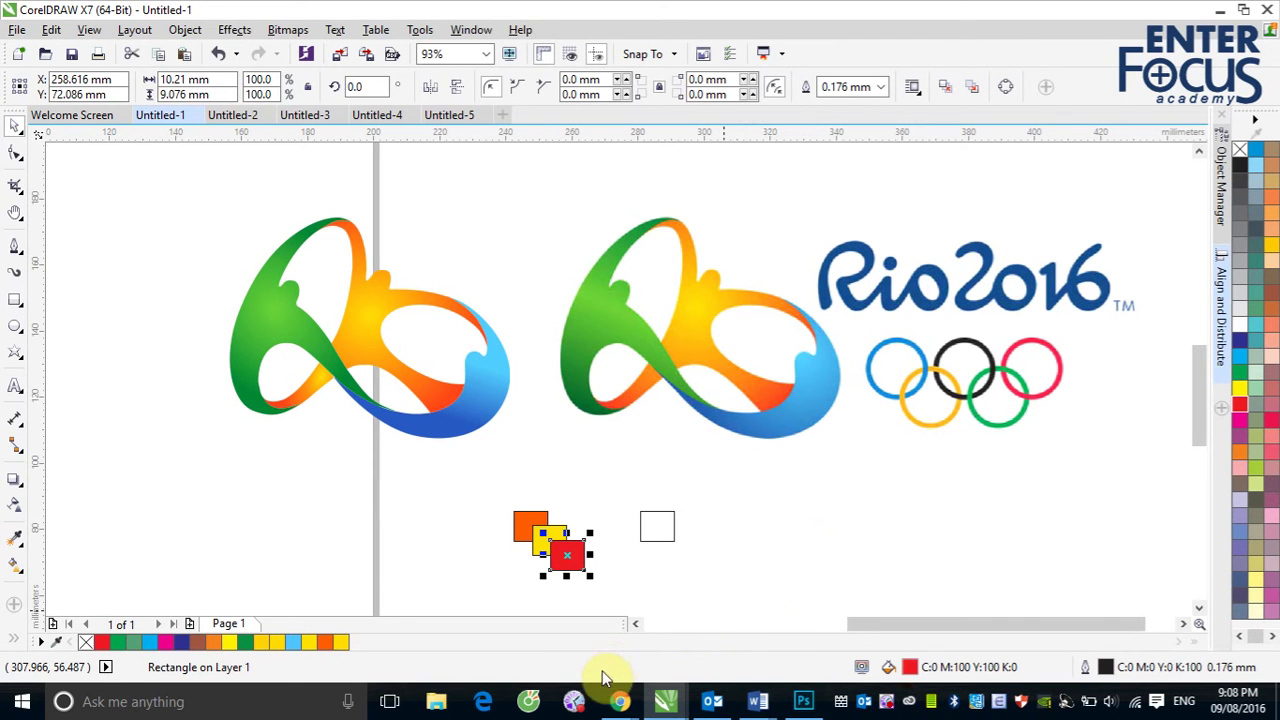
Switch to Chrome's image results and replace the query with a search for "am duong"
{"action": "mouse_move", "coordinate": [620, 701]}
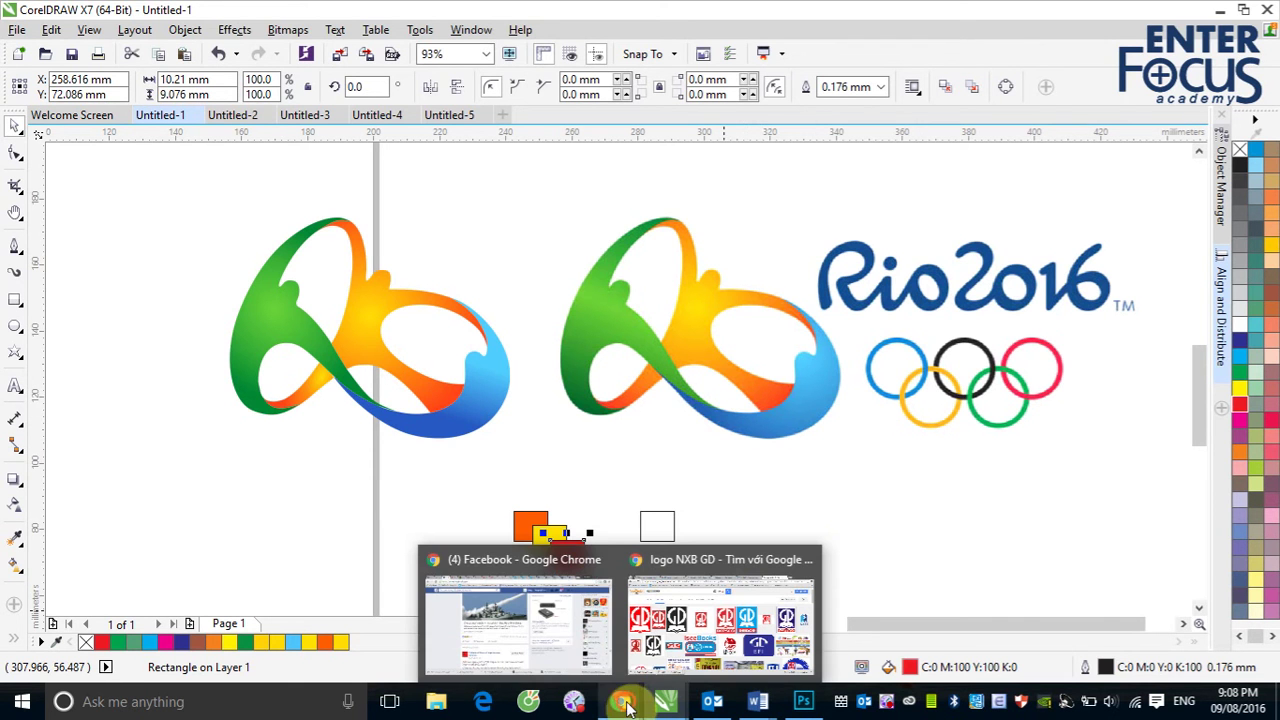
{"action": "left_click", "coordinate": [730, 568]}
{"action": "left_click_drag", "start_coordinate": [233, 105], "coordinate": [118, 104]}
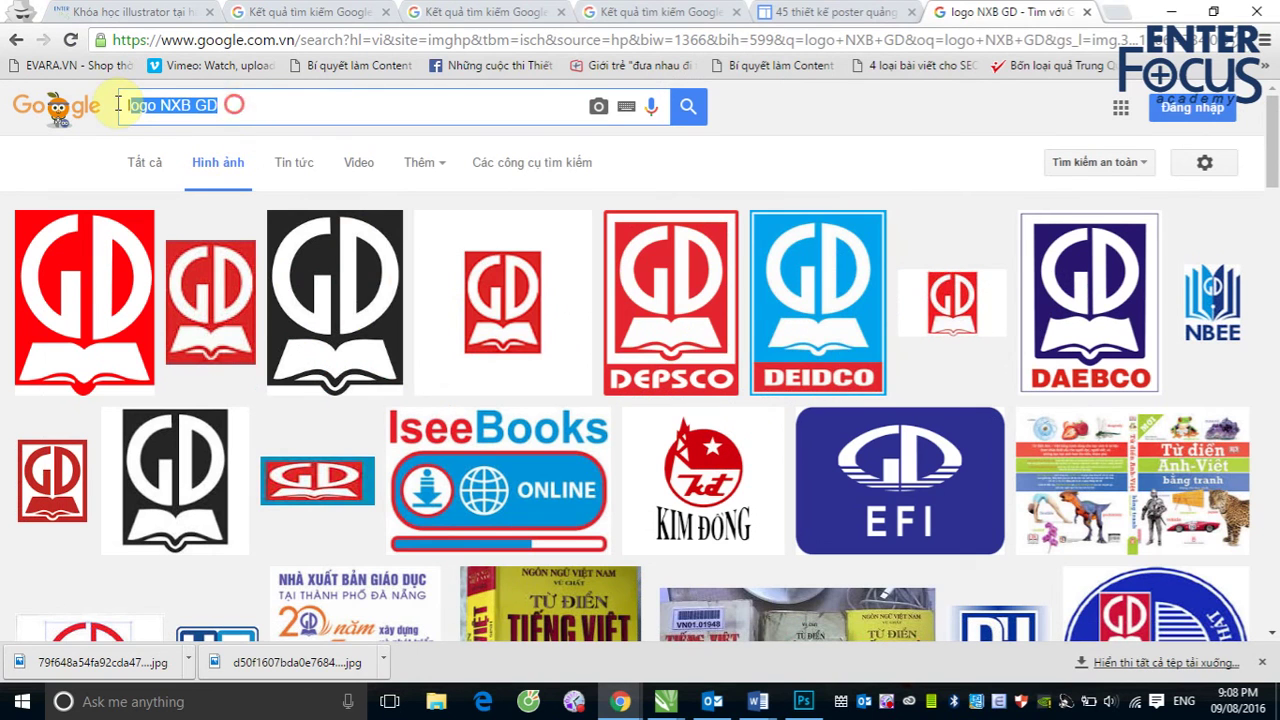
{"action": "type", "text": "aam"}
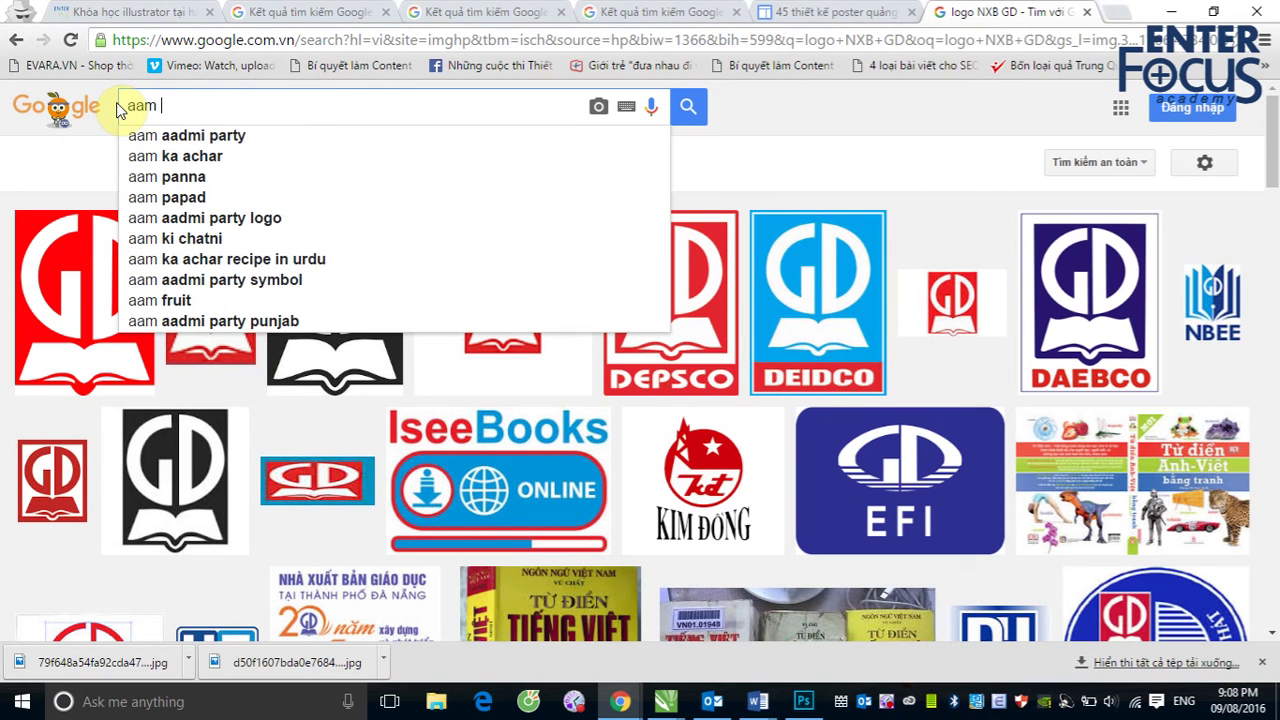
{"action": "key", "text": "BackSpace"}
{"action": "key", "text": "BackSpace"}
{"action": "key", "text": "BackSpace"}
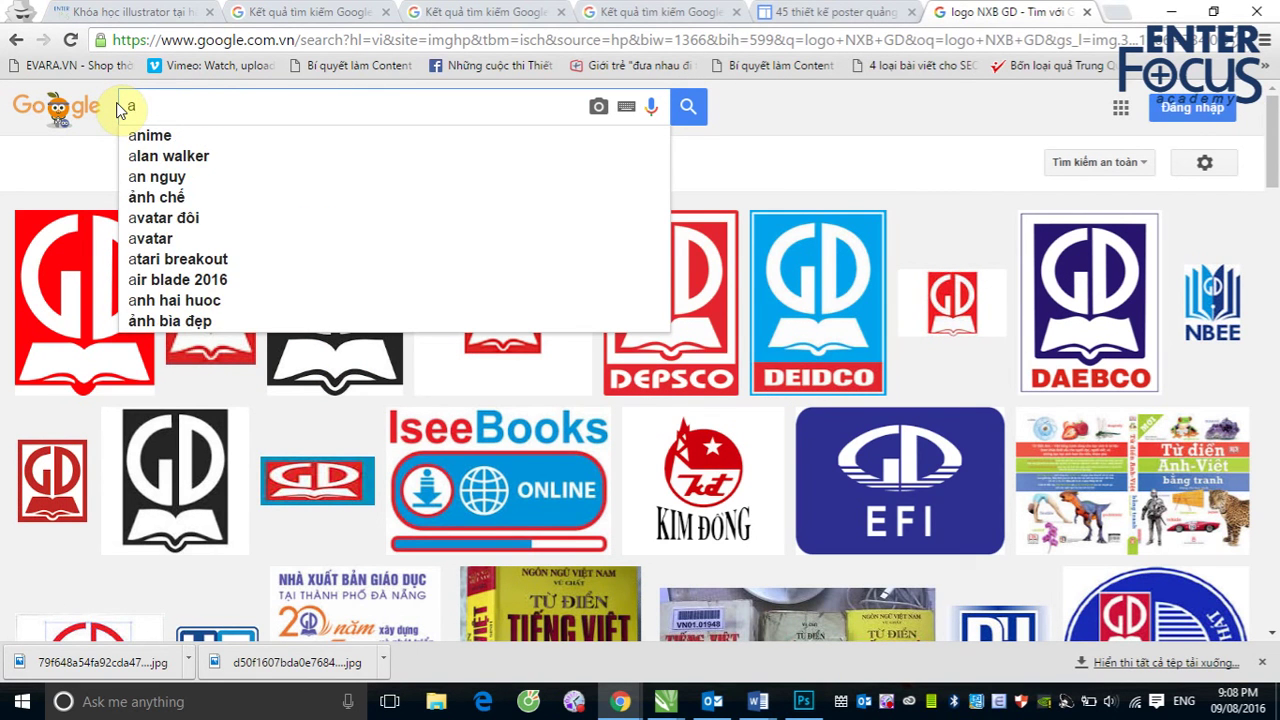
{"action": "type", "text": "m duong"}
{"action": "key", "text": "Return"}
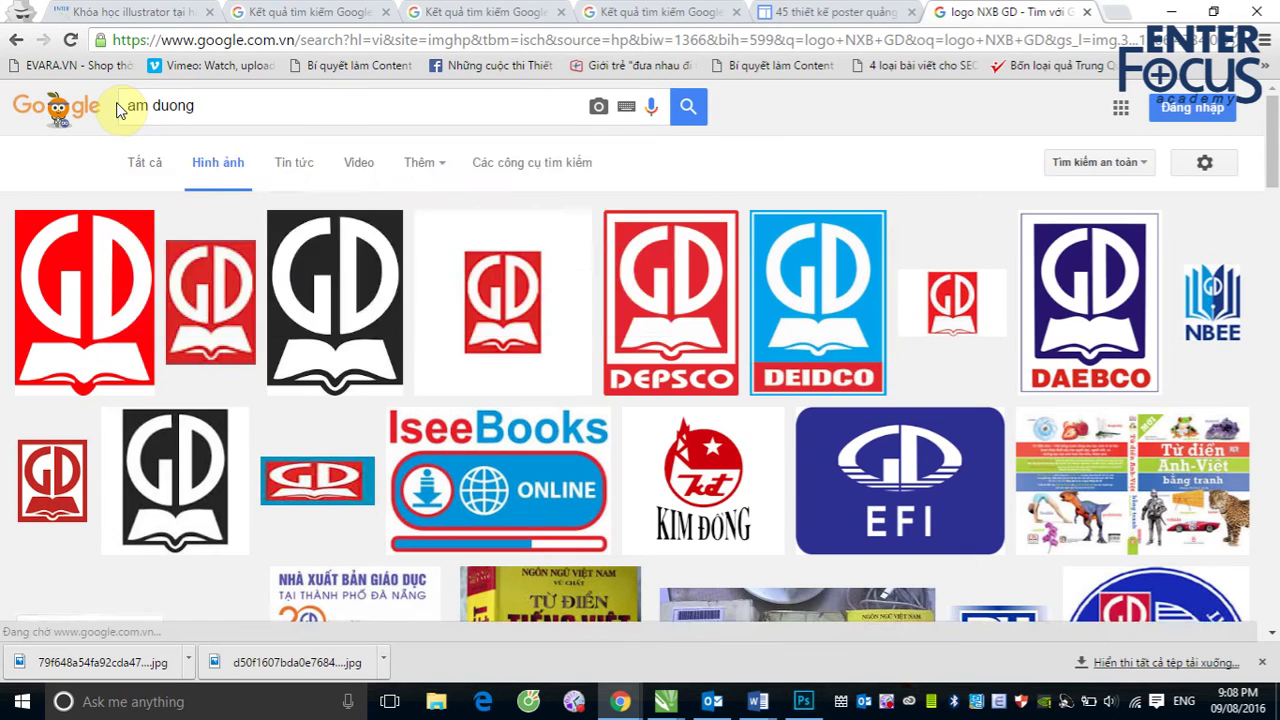